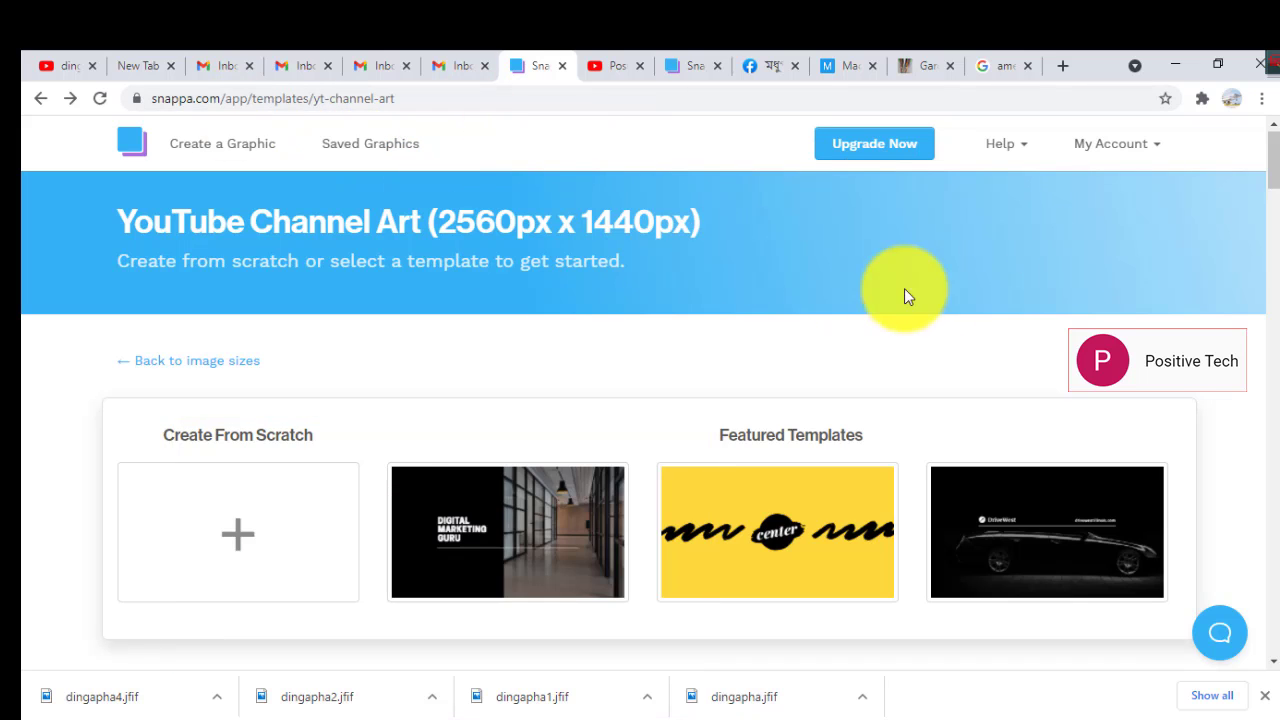
Step: Return from the YouTube Channel Art templates to the Create a Graphic page
mouse_move(1268, 171)
left_mouse_down()
mouse_move(1270, 195)
mouse_move(1266, 183)
left_mouse_up()
scroll(1266, 185, "up", 2)
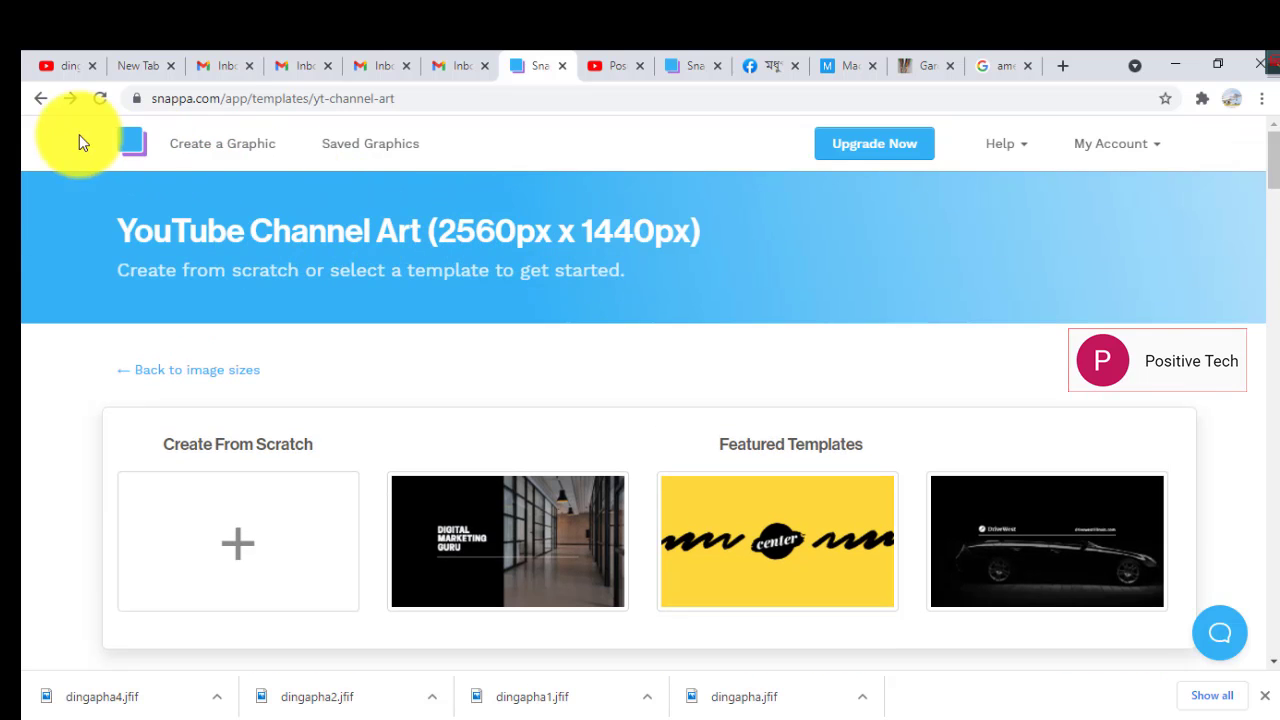
left_click(40, 98)
left_click(127, 148)
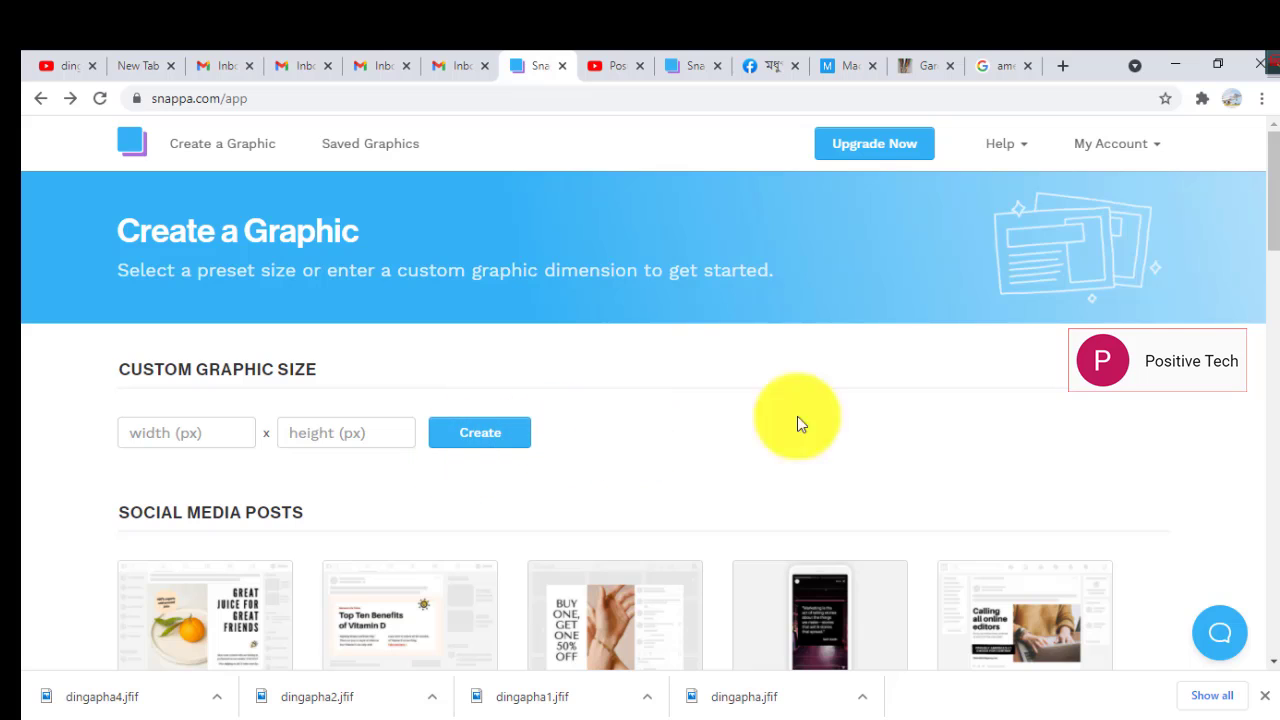
Step: Look through the preset graphic sizes and choose YouTube Channel Art (2560px x 1440px)
left_click_drag(1268, 240, 1270, 258)
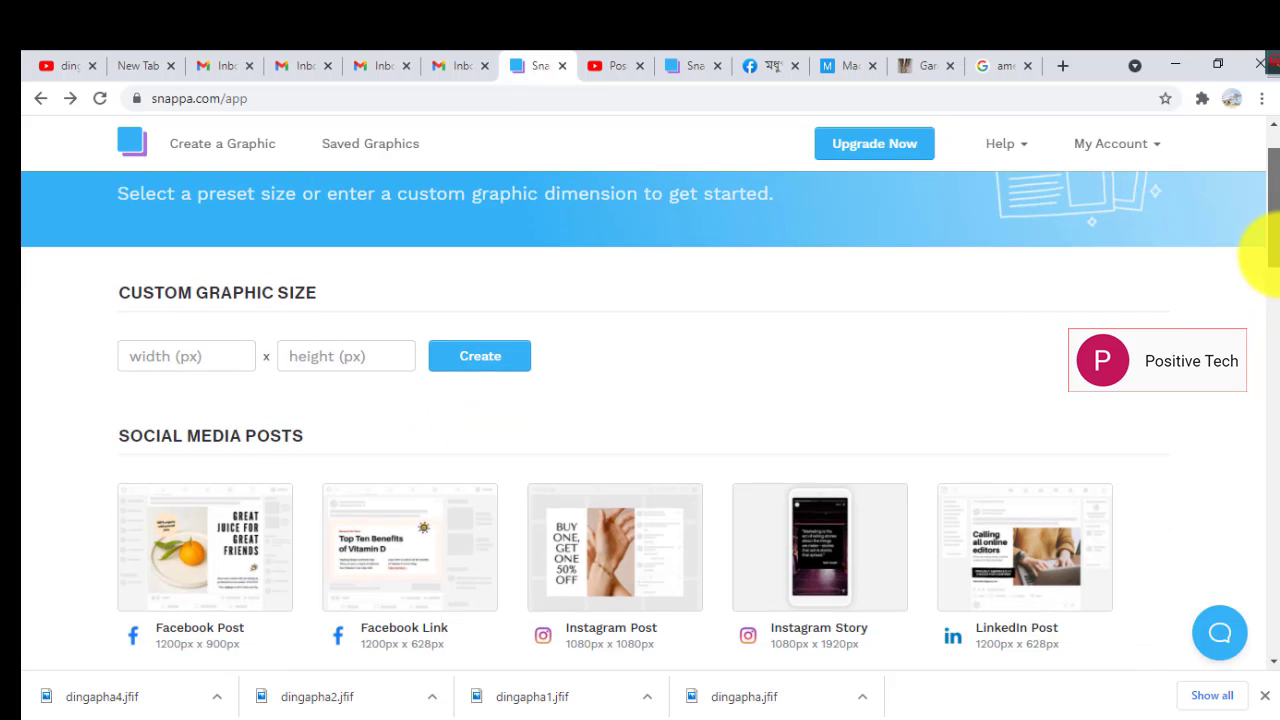
left_click_drag(1268, 258, 1266, 271)
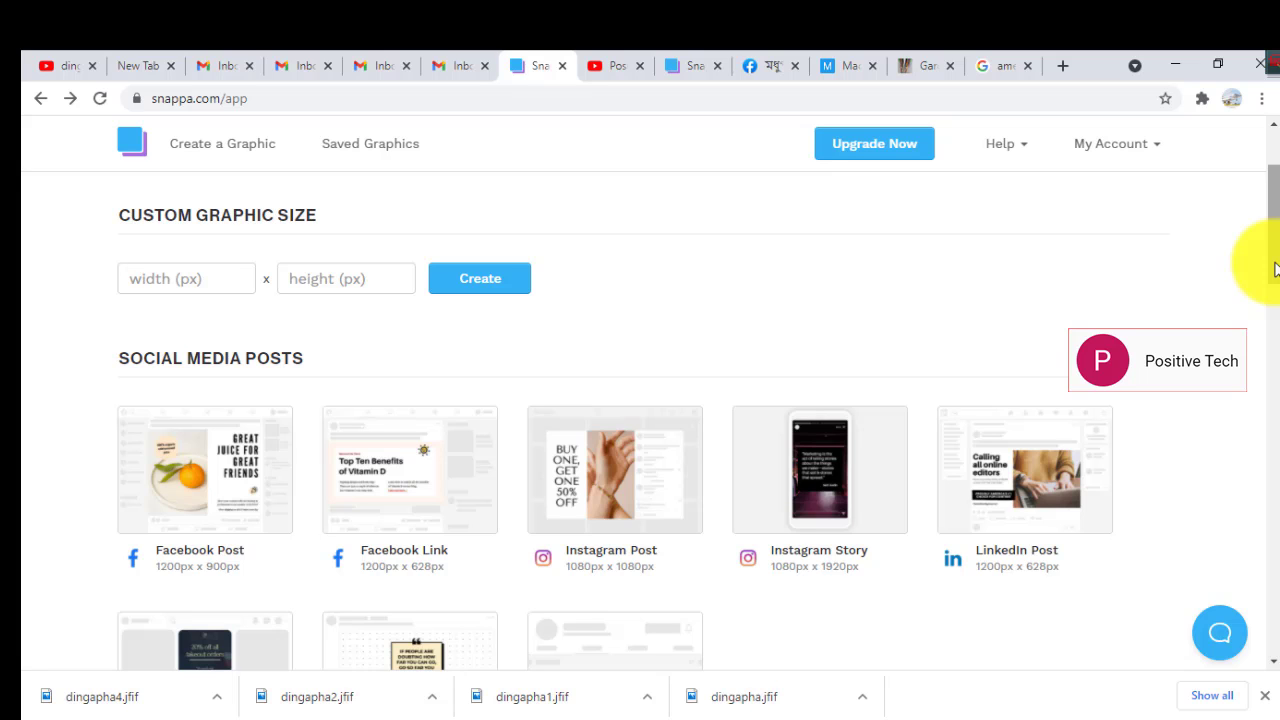
scroll(1276, 268, "down", 4)
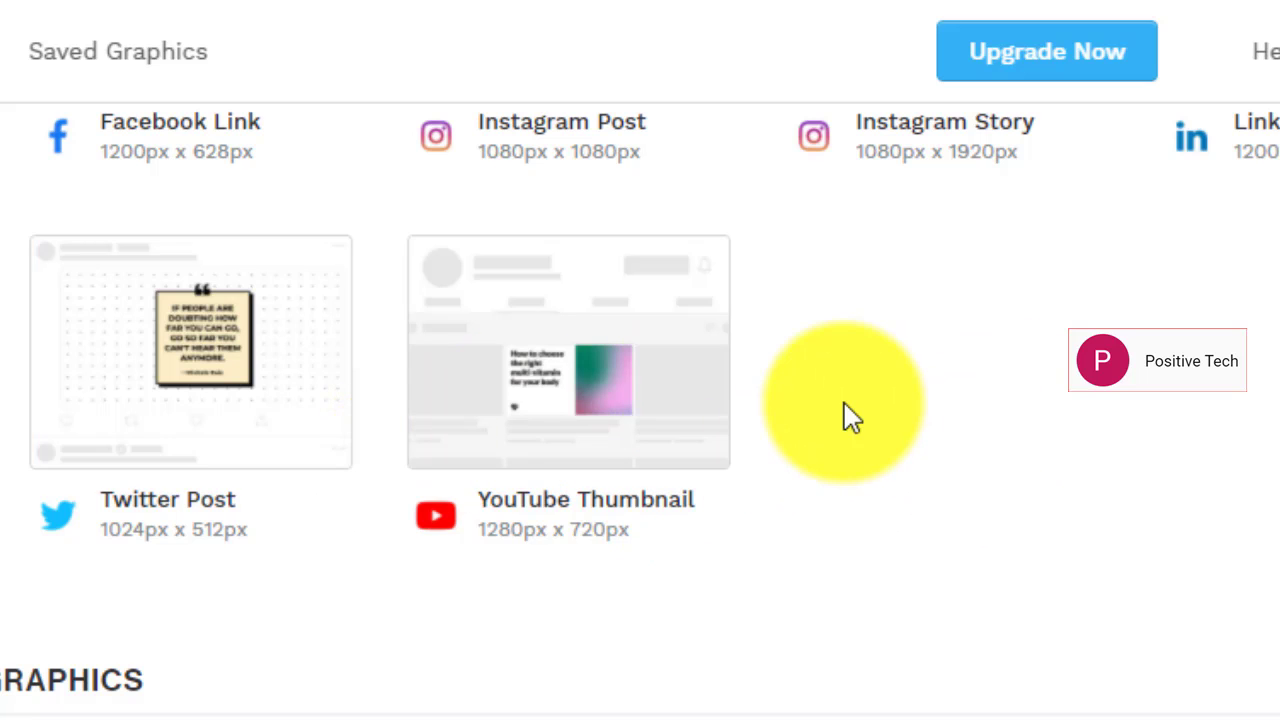
scroll(640, 400, "down", 4)
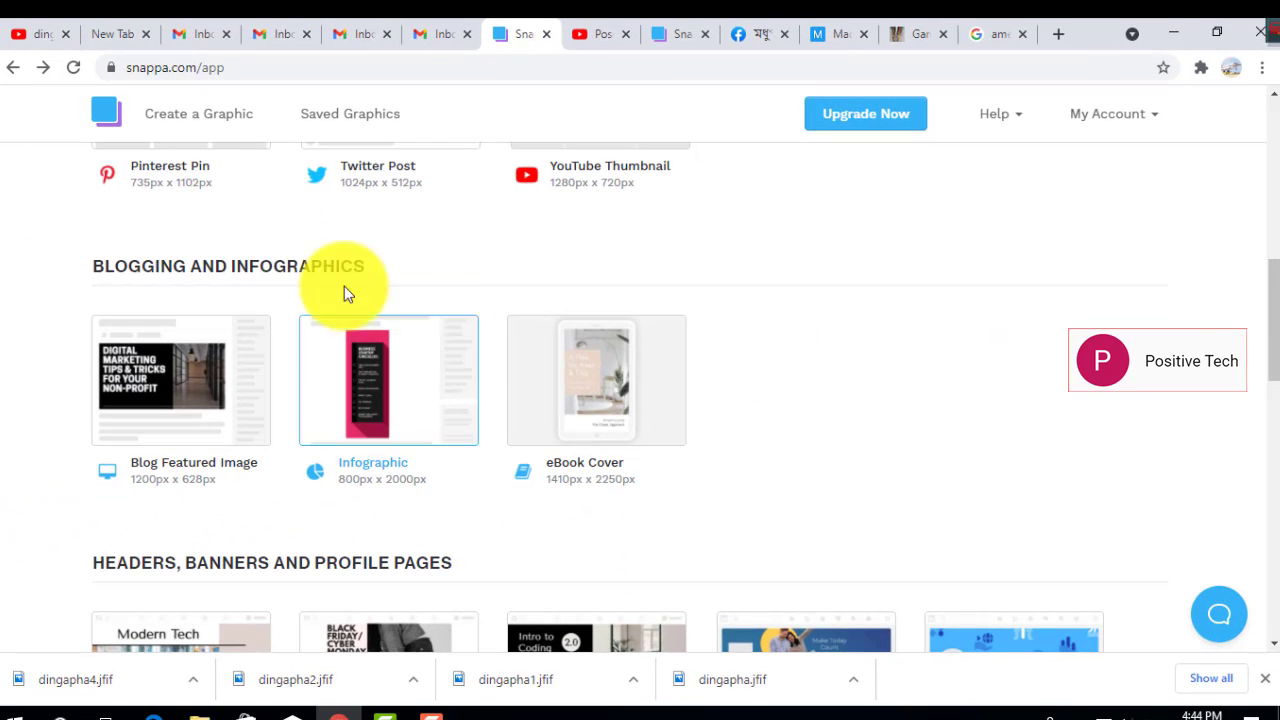
left_click_drag(1257, 268, 1257, 457)
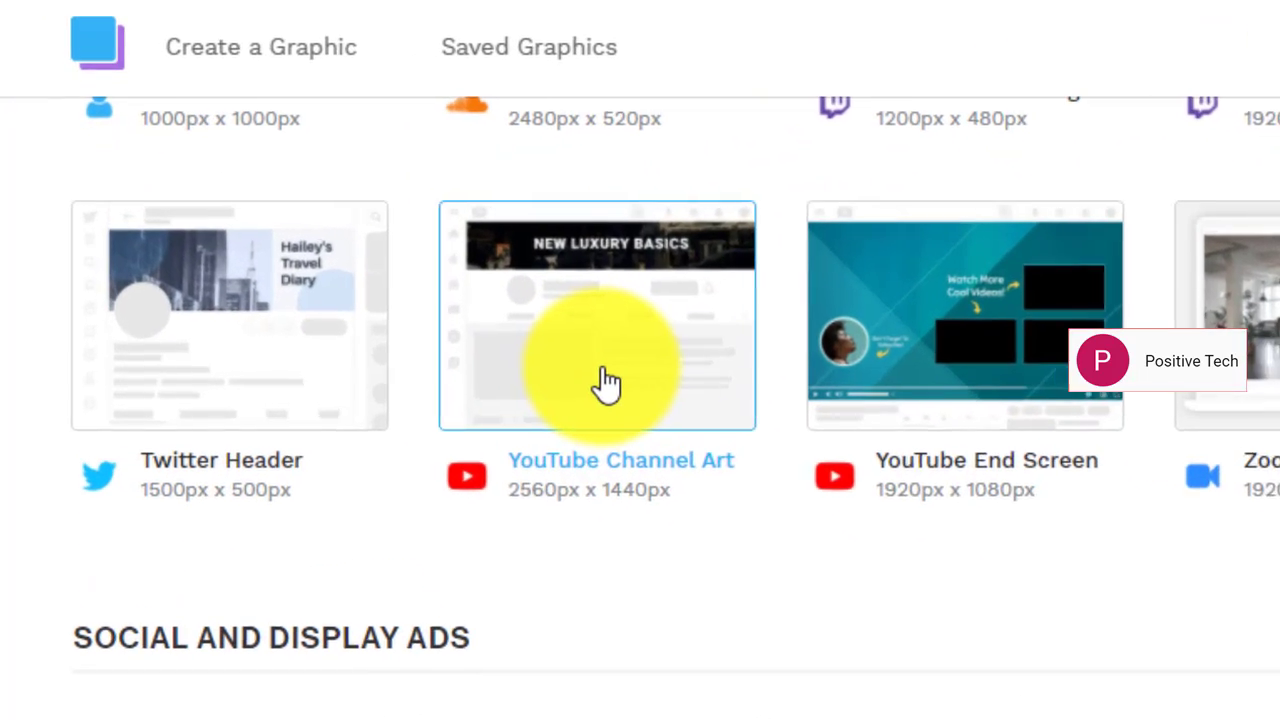
left_click(607, 383)
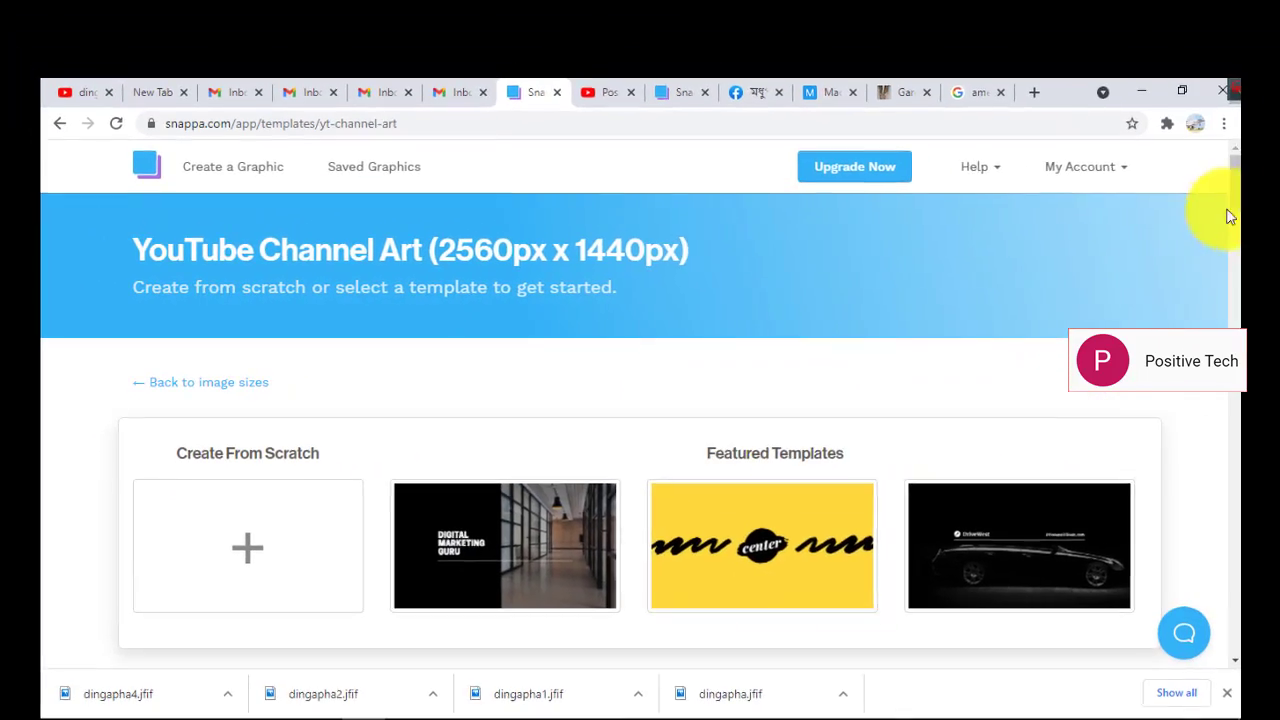
Step: Browse the channel art templates and open the Luxury Brides template for editing
scroll(1218, 214, "down", 3)
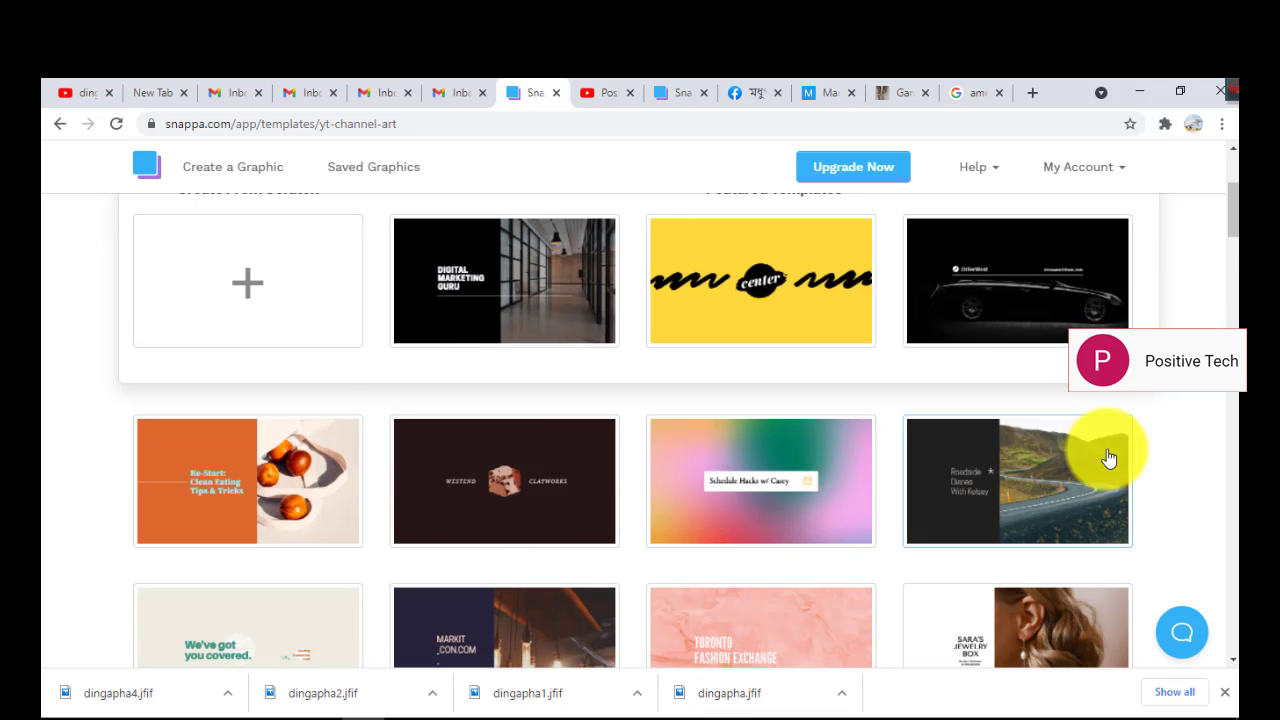
scroll(1226, 240, "down", 2)
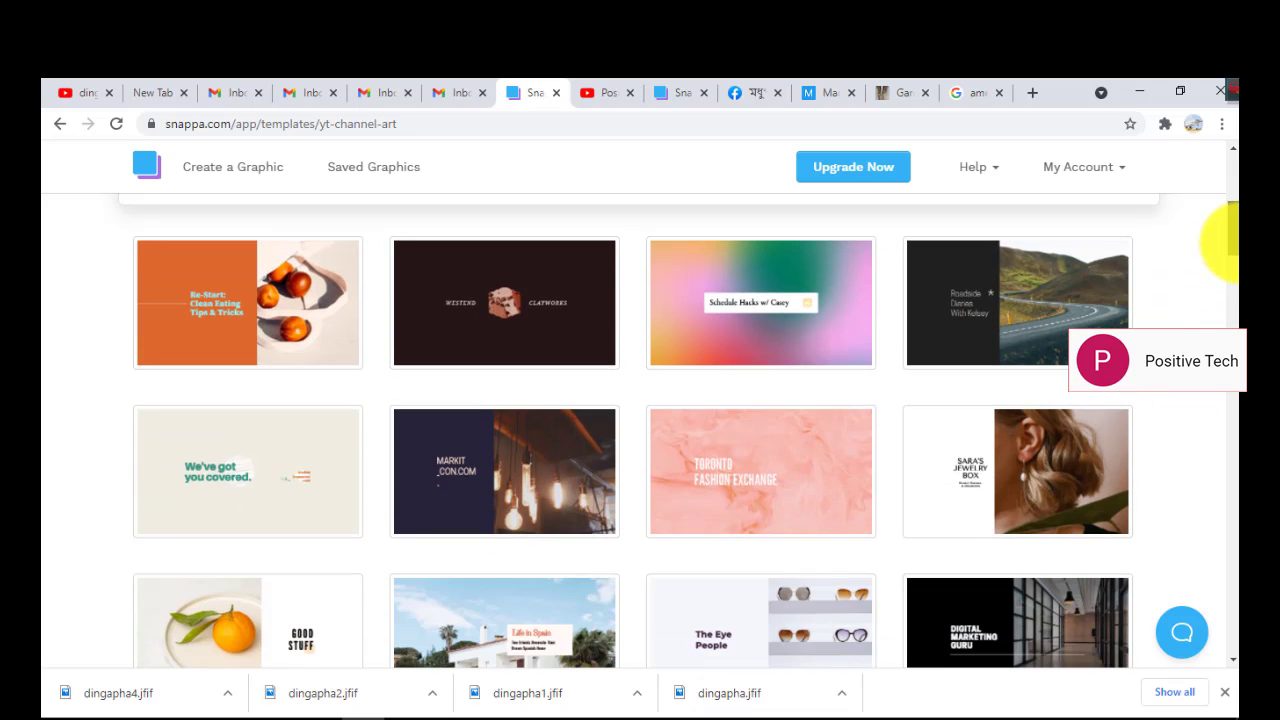
left_click_drag(1228, 241, 1228, 170)
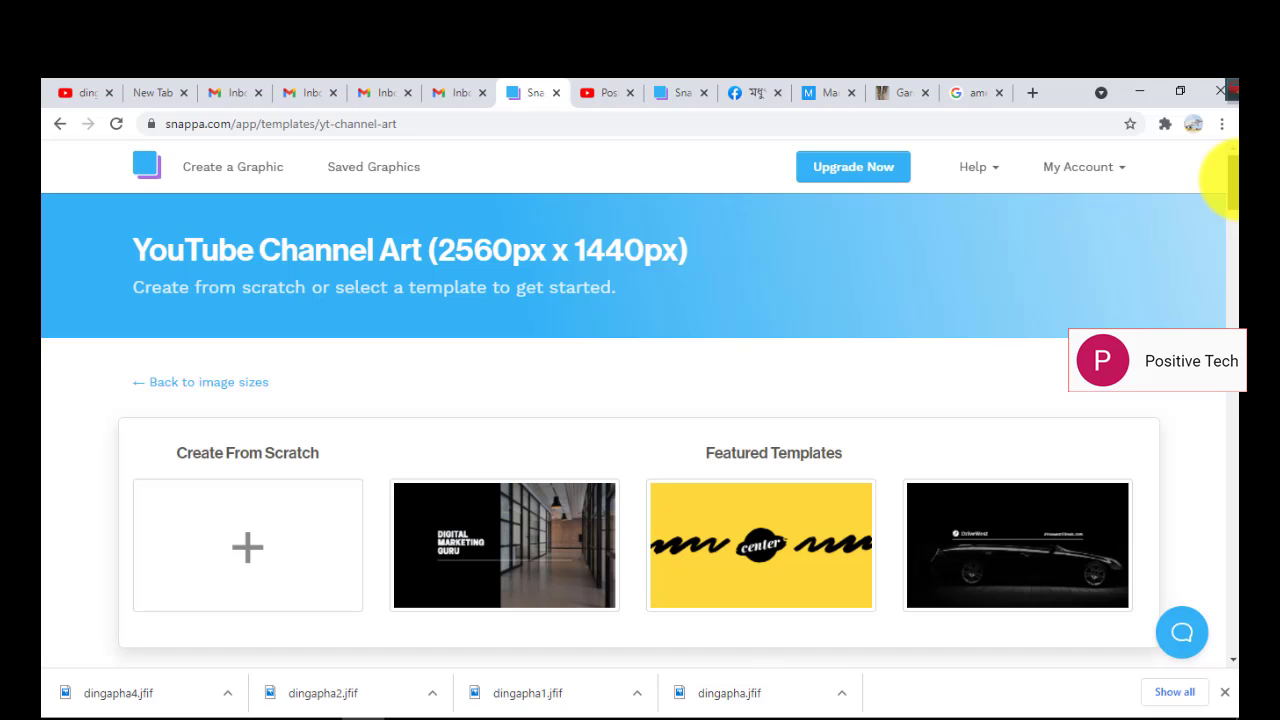
left_click_drag(1228, 192, 1228, 312)
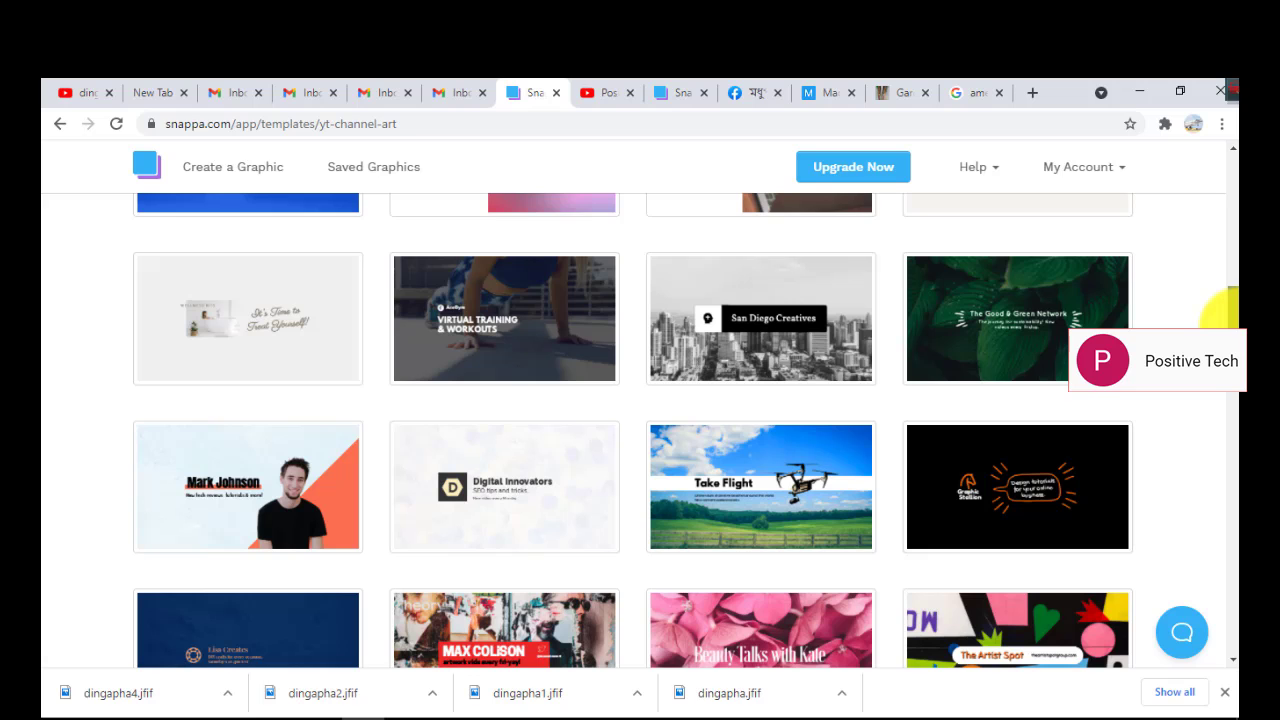
left_click_drag(1227, 310, 1228, 388)
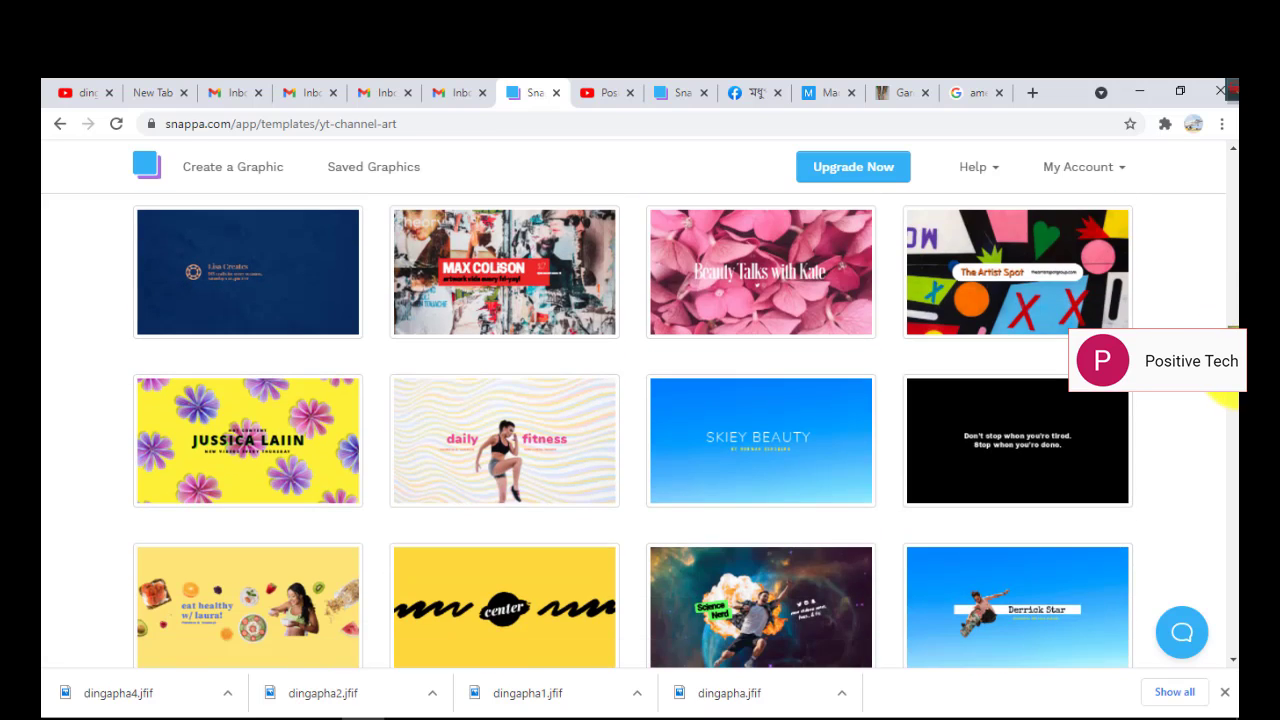
left_click_drag(1228, 396, 1228, 612)
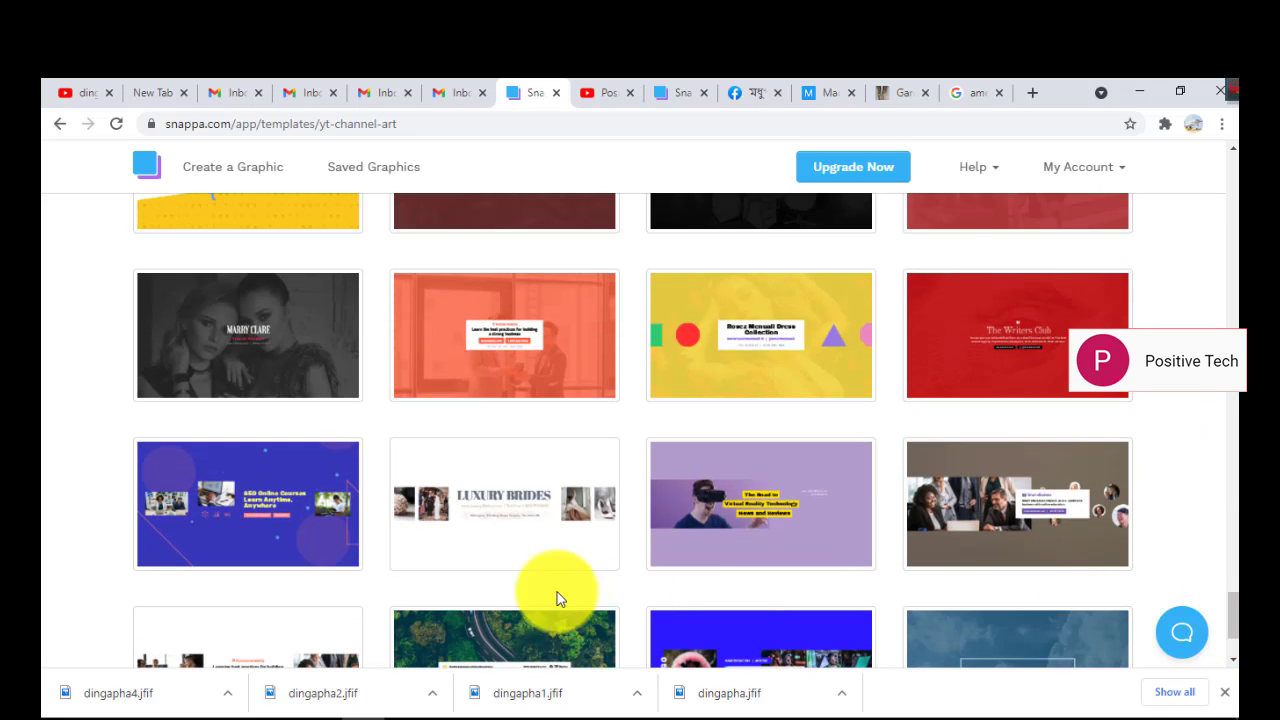
left_click(467, 515)
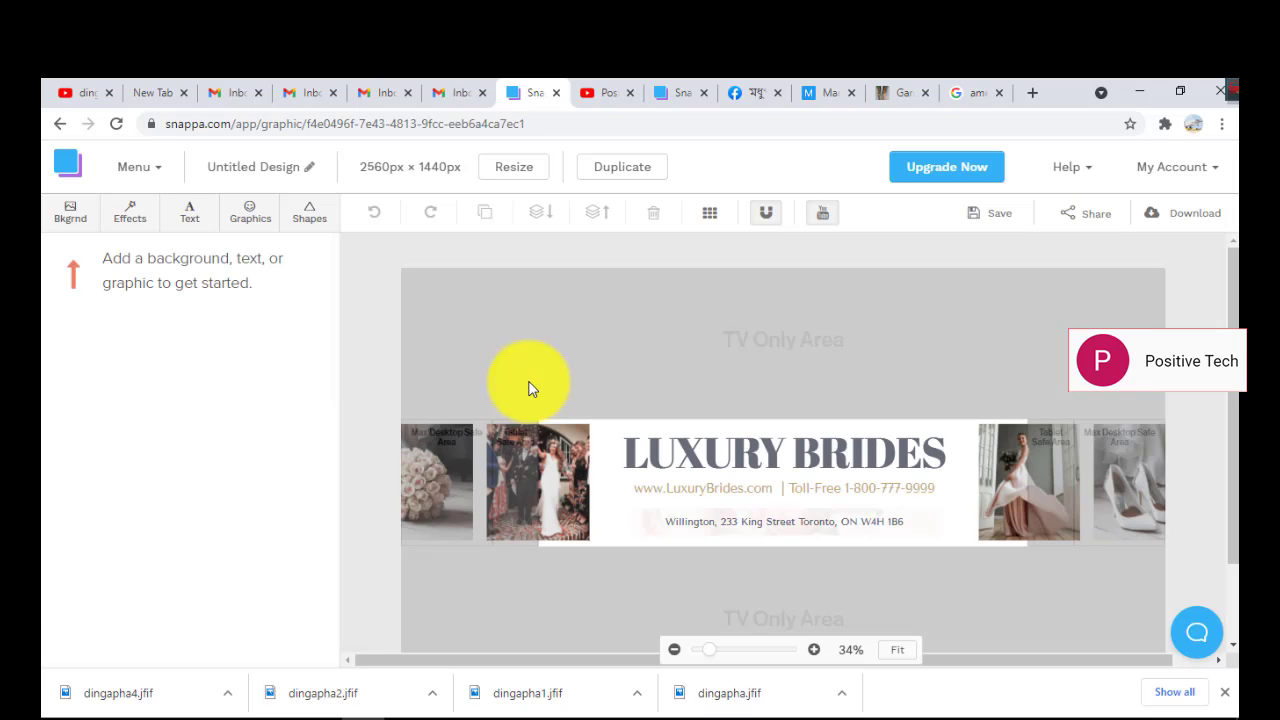
Step: Switch to the YouTube channel page and copy the channel name "ding apha"
left_click(740, 452)
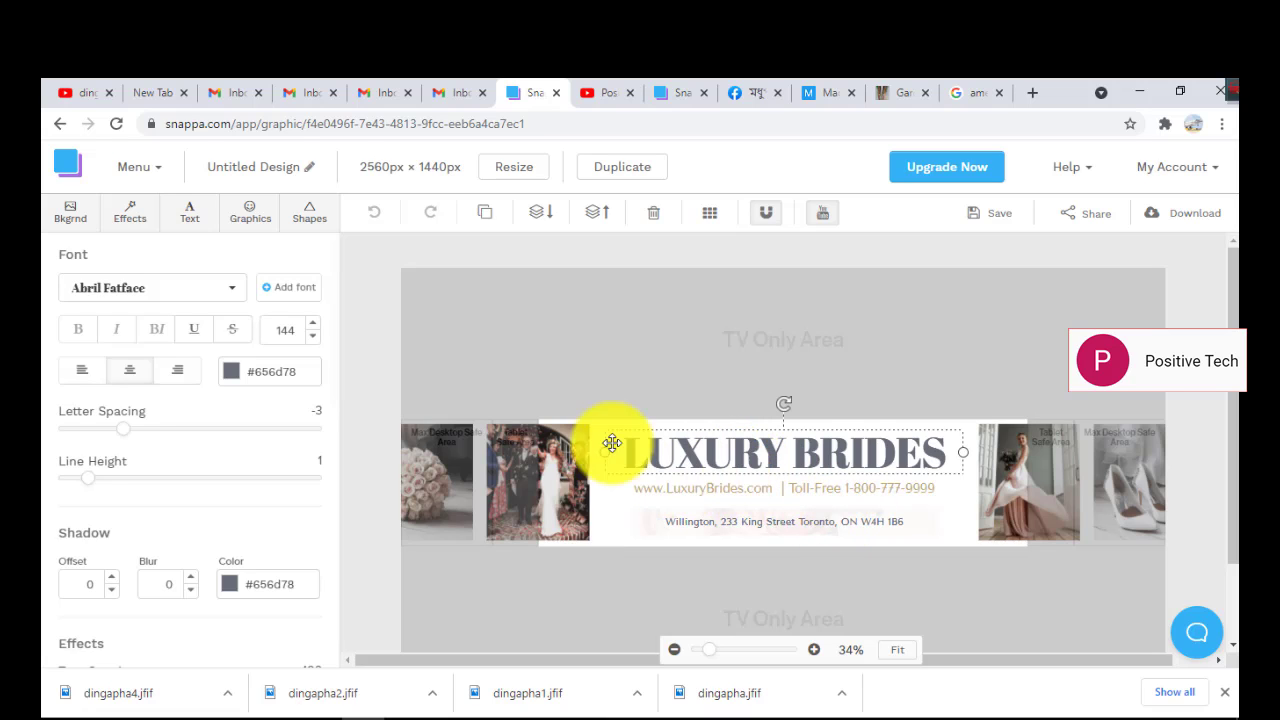
left_click(66, 92)
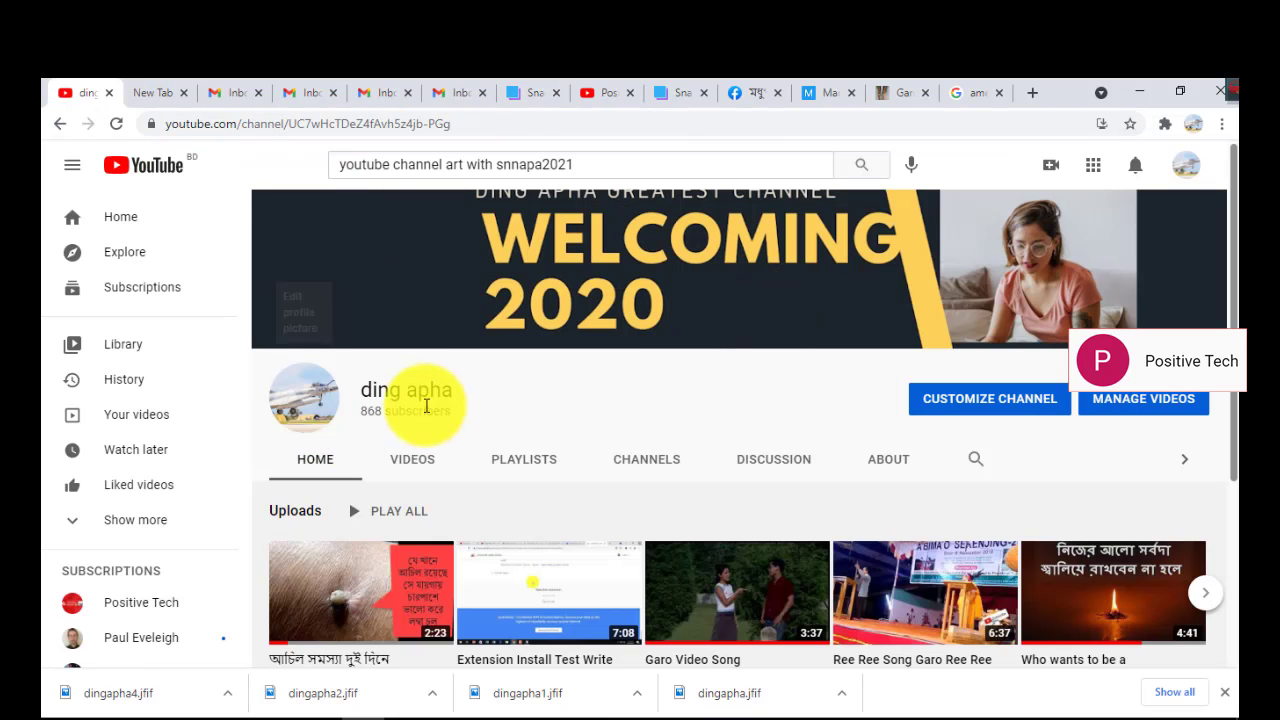
left_click_drag(452, 396, 360, 394)
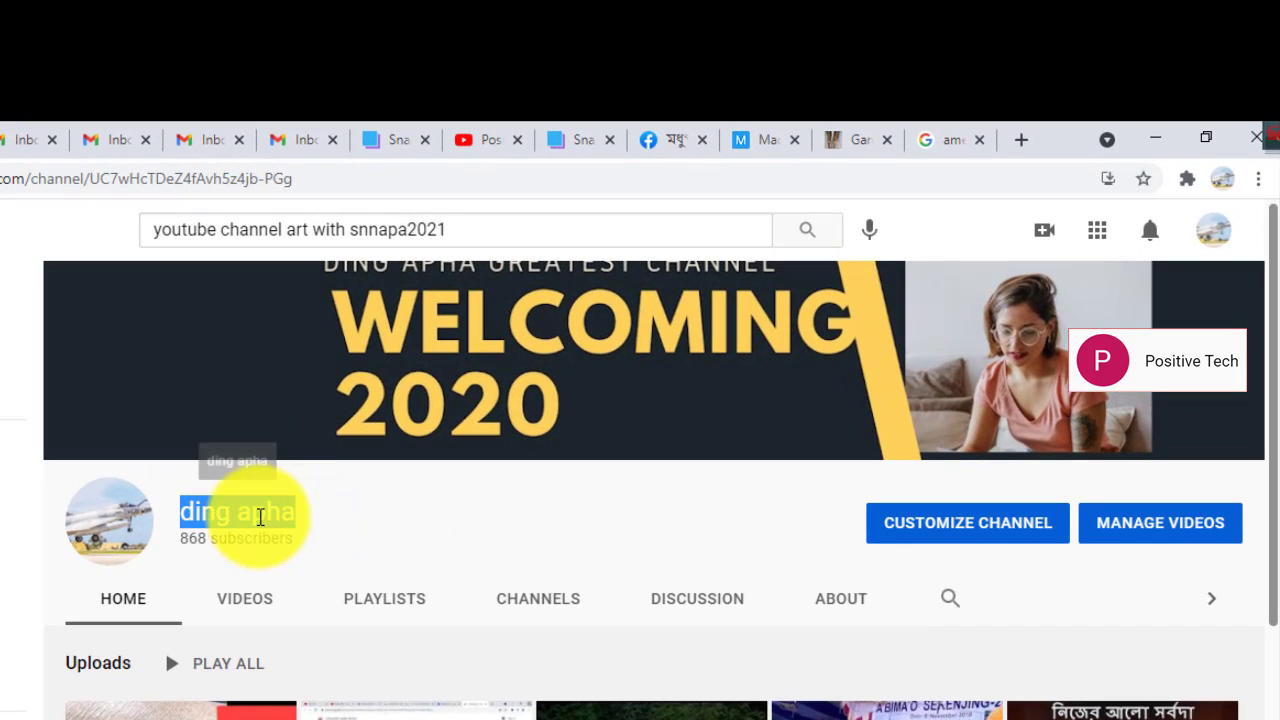
right_click(255, 516)
left_click(300, 535)
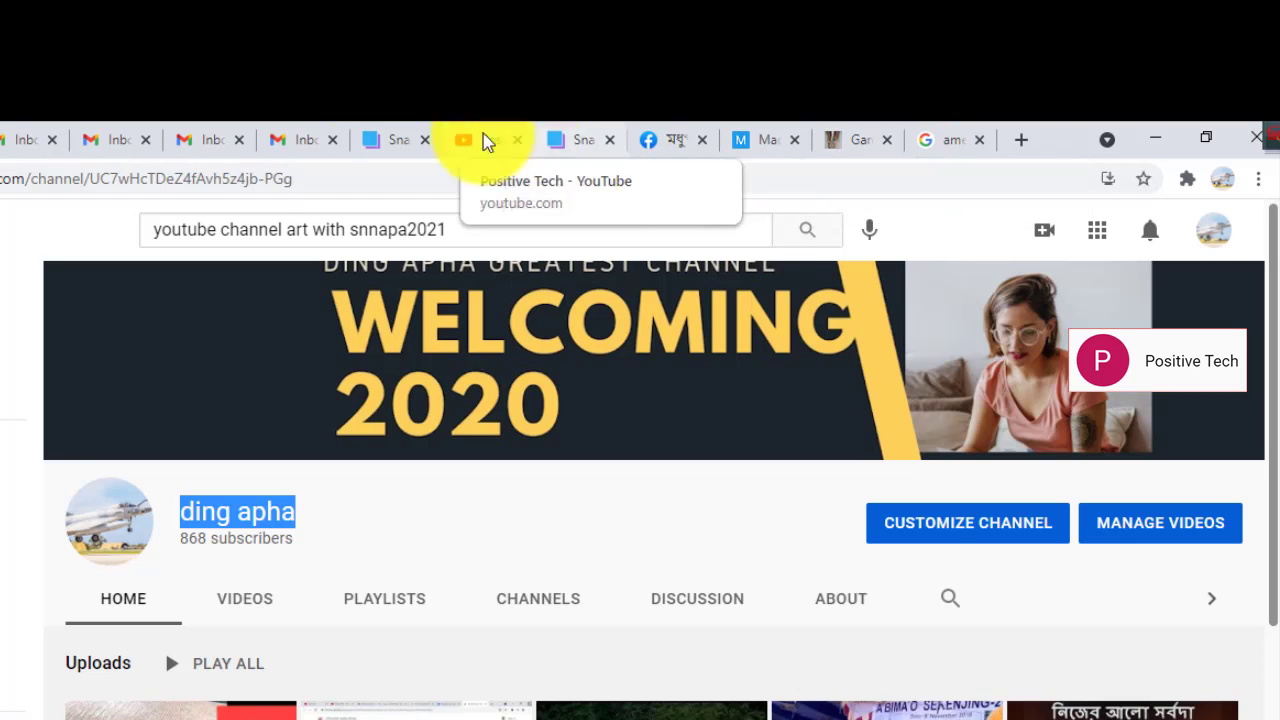
Step: Switch back to the Snappa design and replace the LUXURY BRIDES heading with "ding apha"
left_click(394, 143)
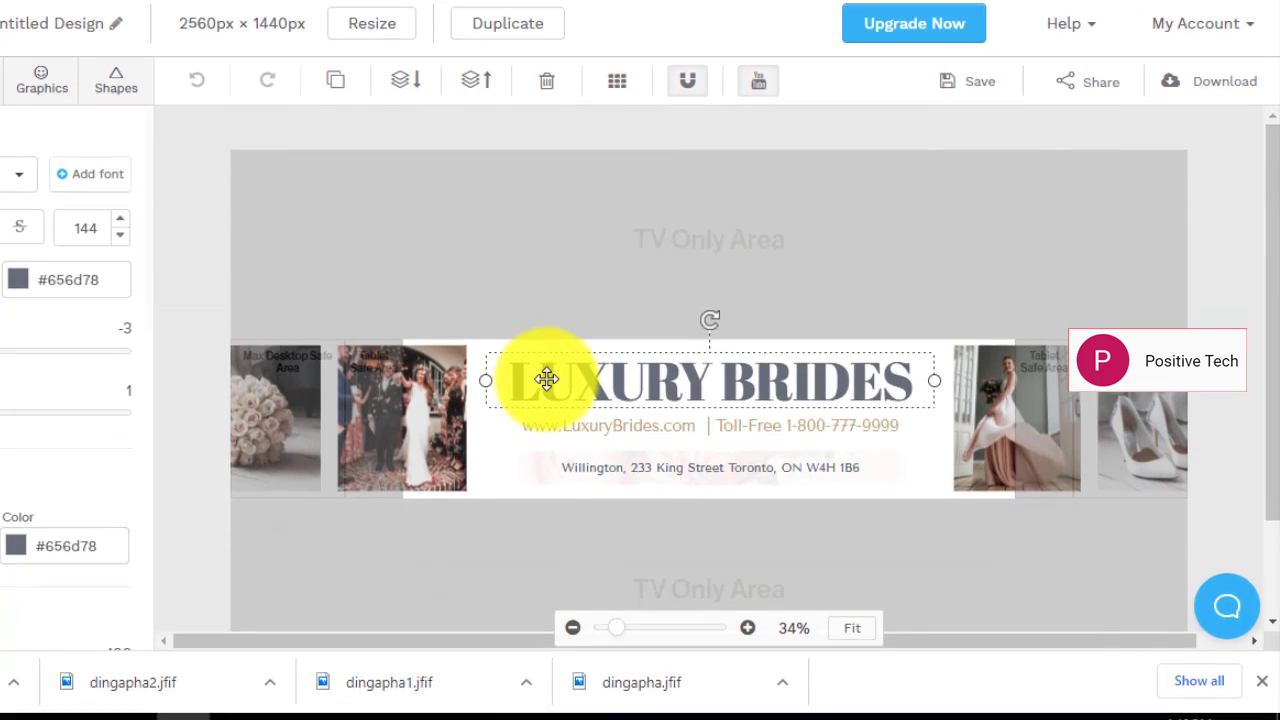
double_click(546, 378)
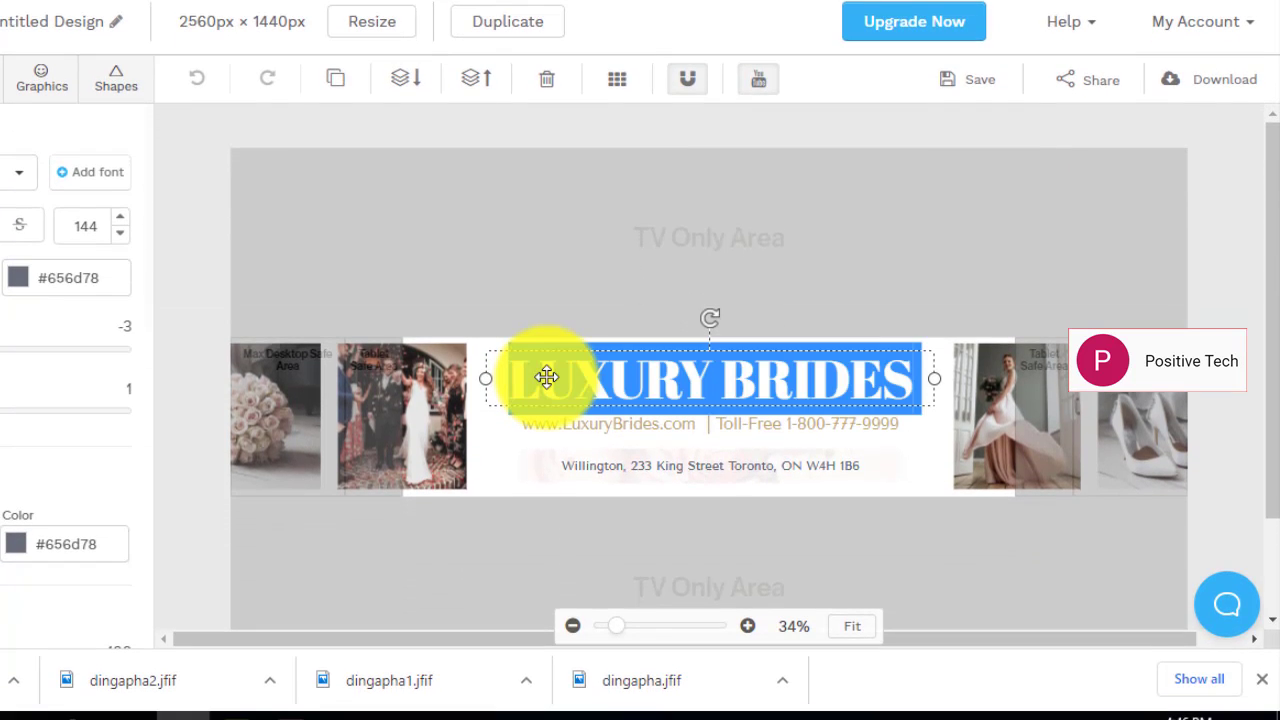
type("ding apha")
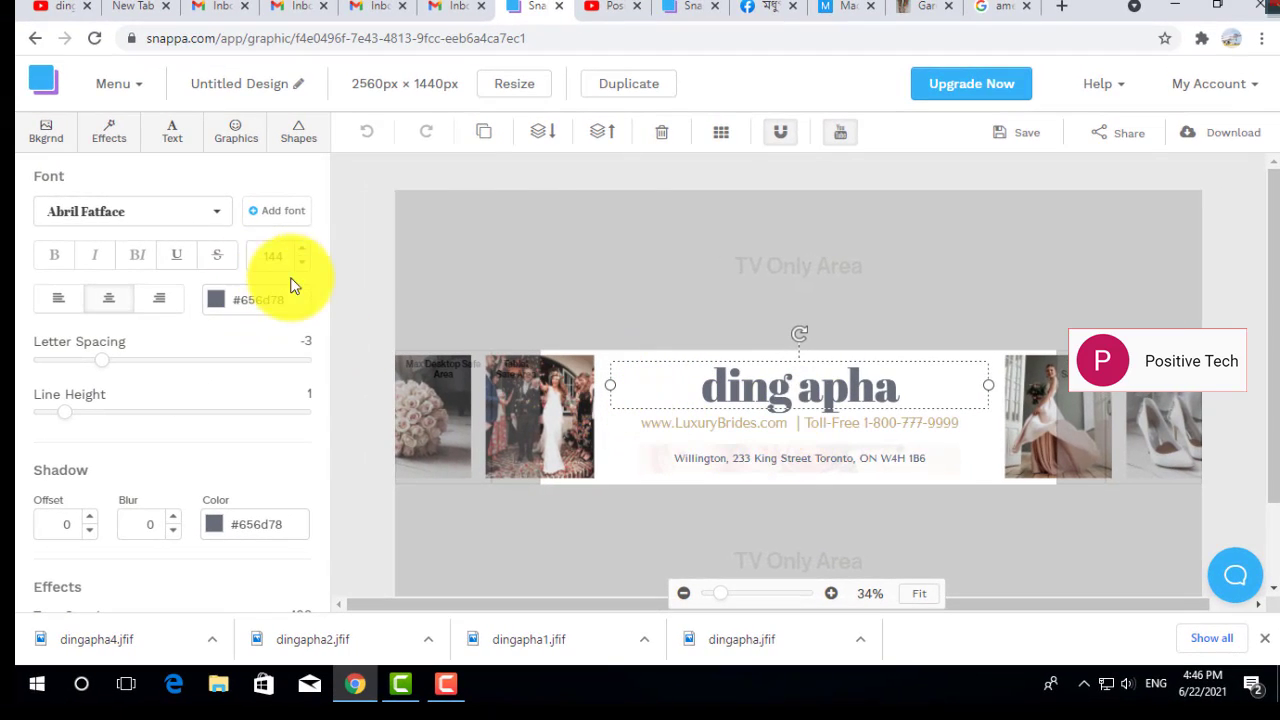
Step: Try red #d8334a on the heading text, and settle on green #2ecc71
left_click(251, 300)
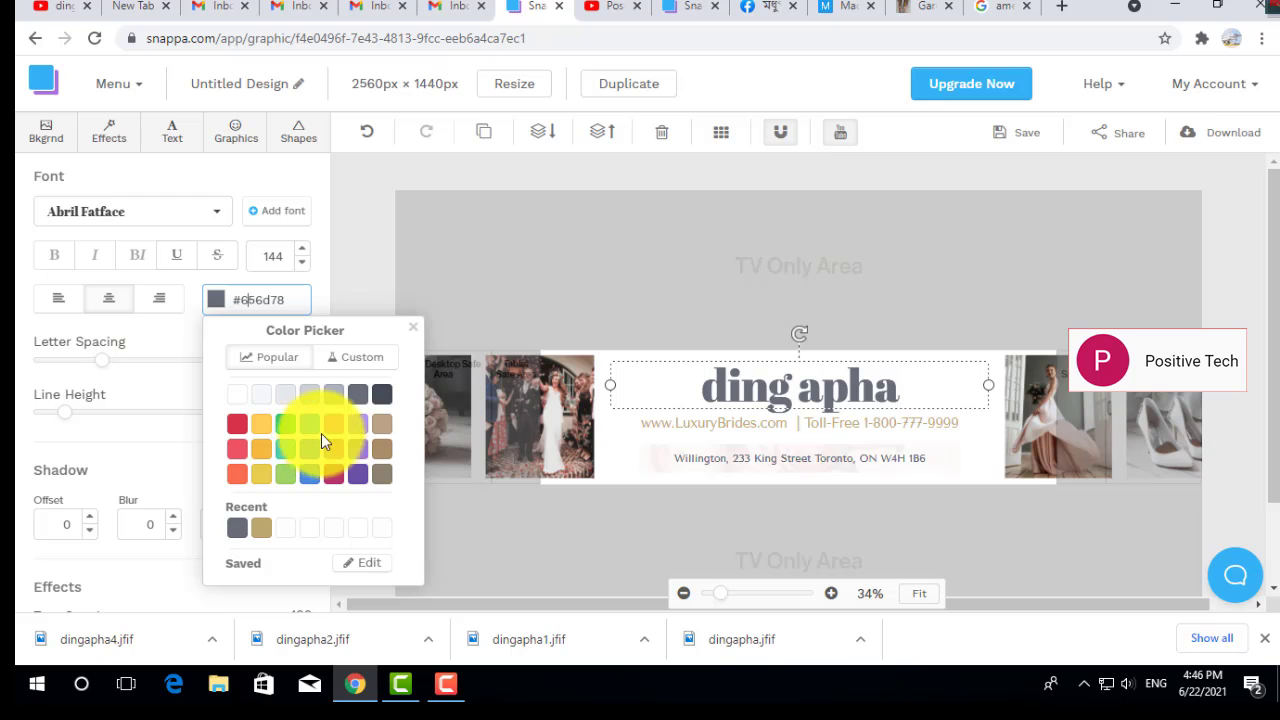
left_click(239, 426)
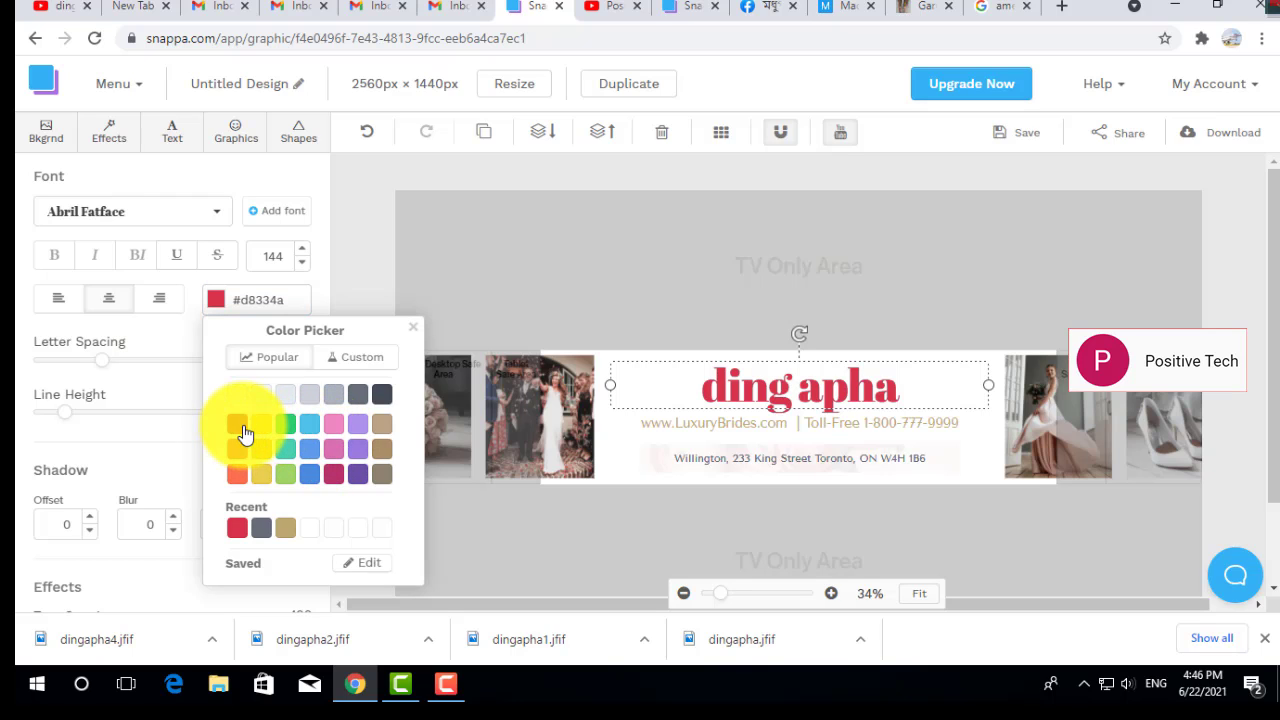
left_click(287, 430)
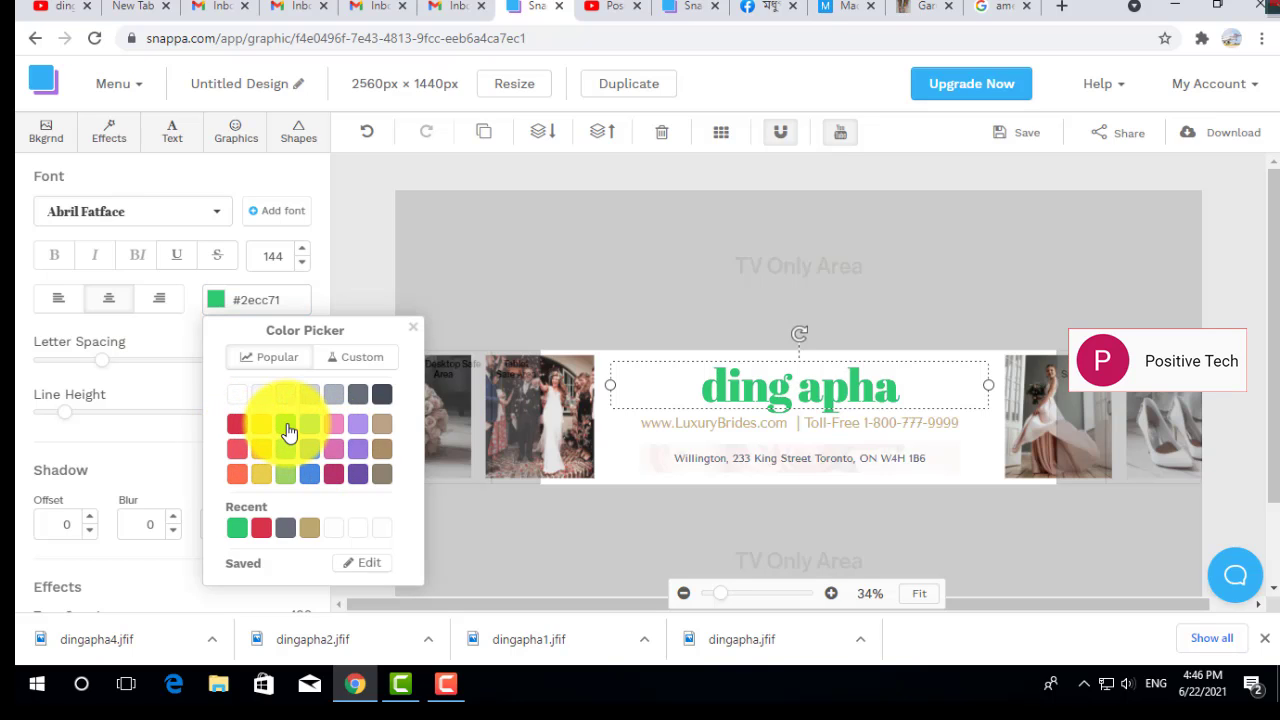
Step: Increase the heading's font size to 177 and close the colour picker
left_click(302, 256)
left_click(302, 256)
left_click(302, 256)
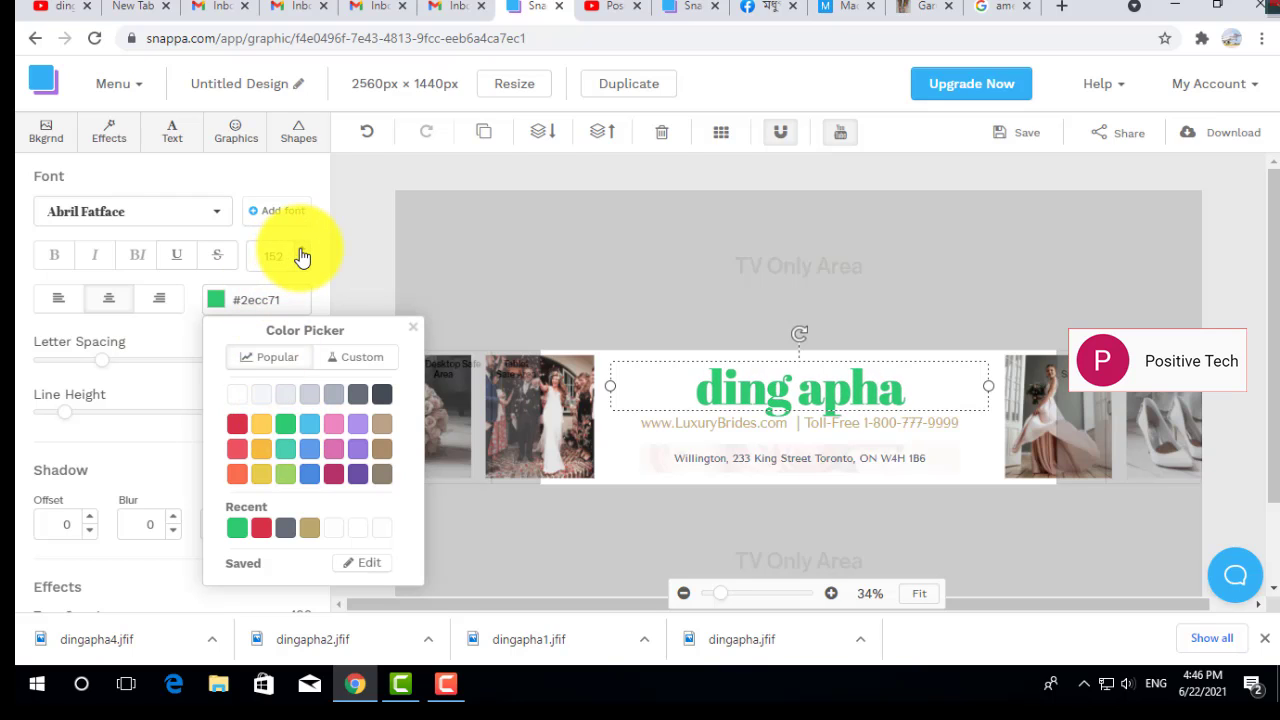
left_click(302, 256)
left_click(302, 256)
left_click(302, 256)
left_click(302, 256)
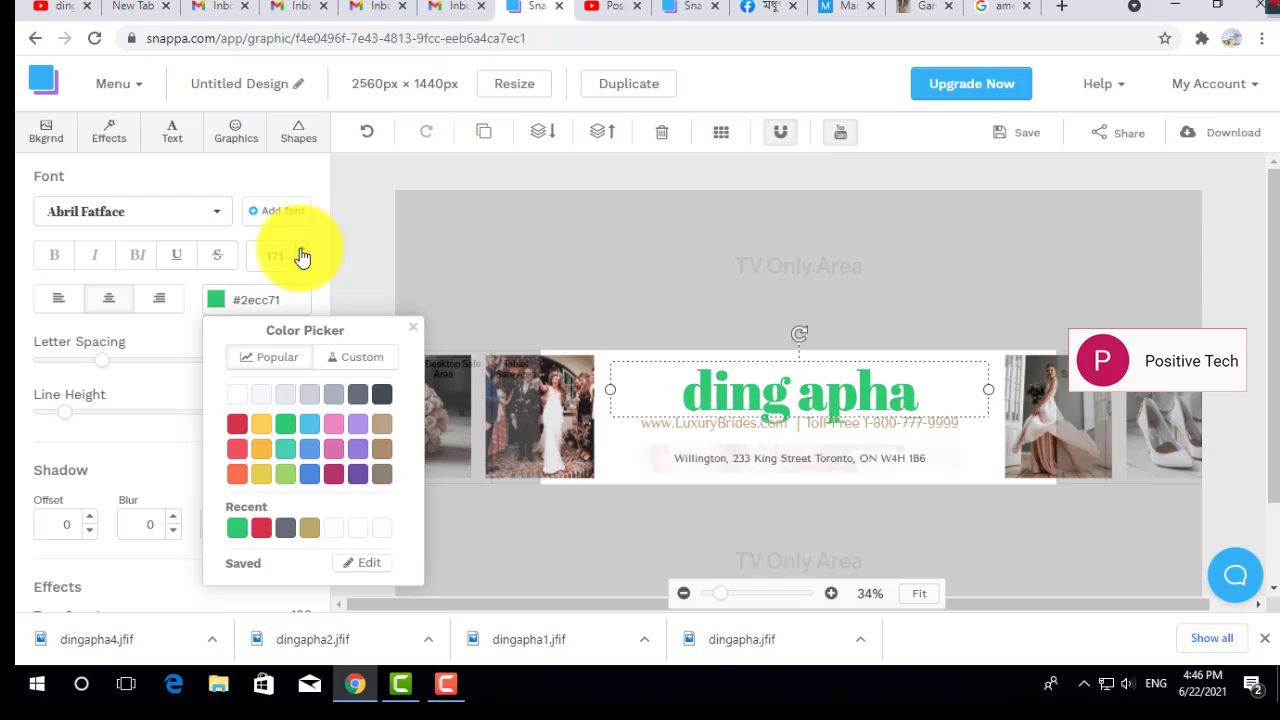
left_click(302, 256)
left_click(302, 256)
left_click(765, 378)
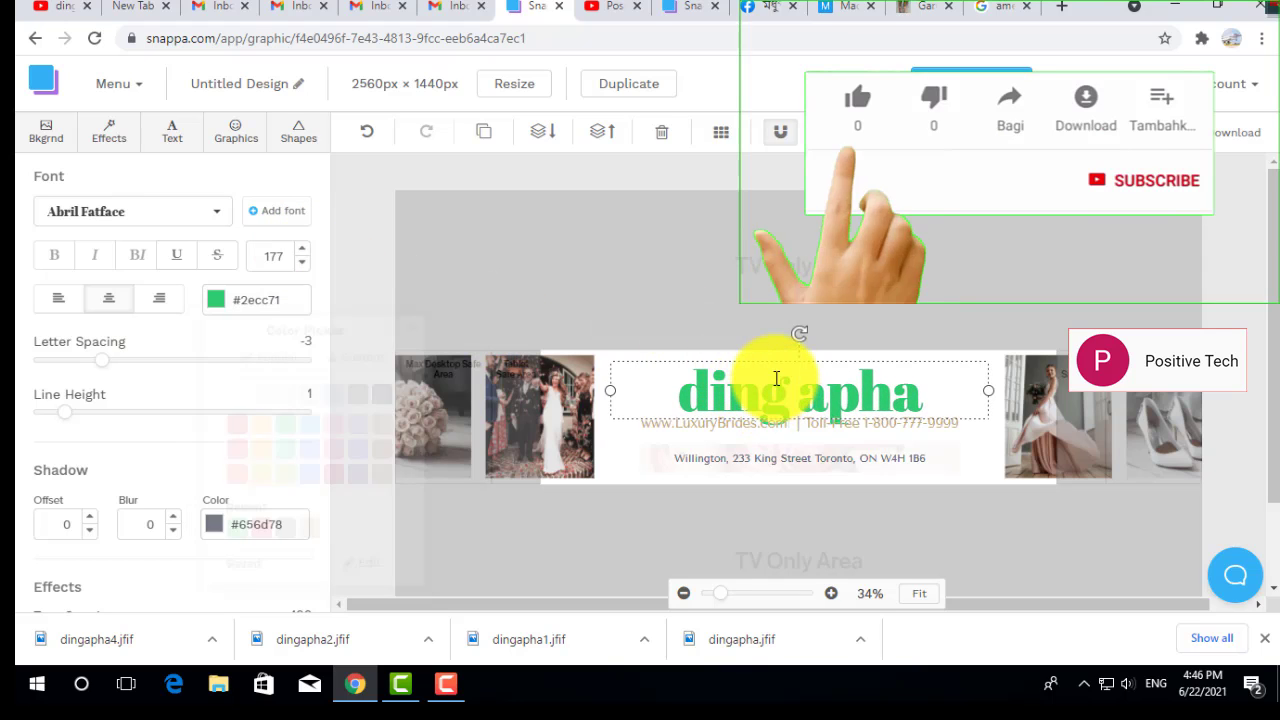
Step: Move the "ding apha" heading slightly up so it clears the website line below it
triple_click(820, 365)
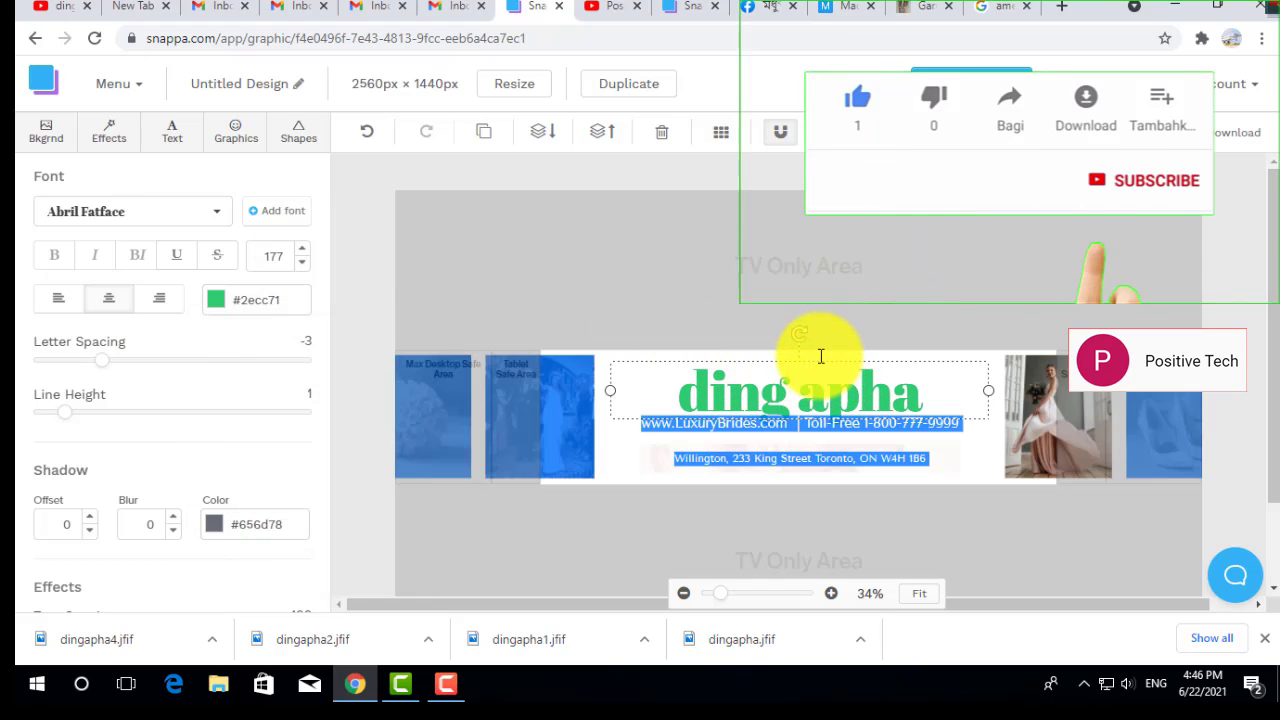
left_click(966, 451)
left_click(894, 391)
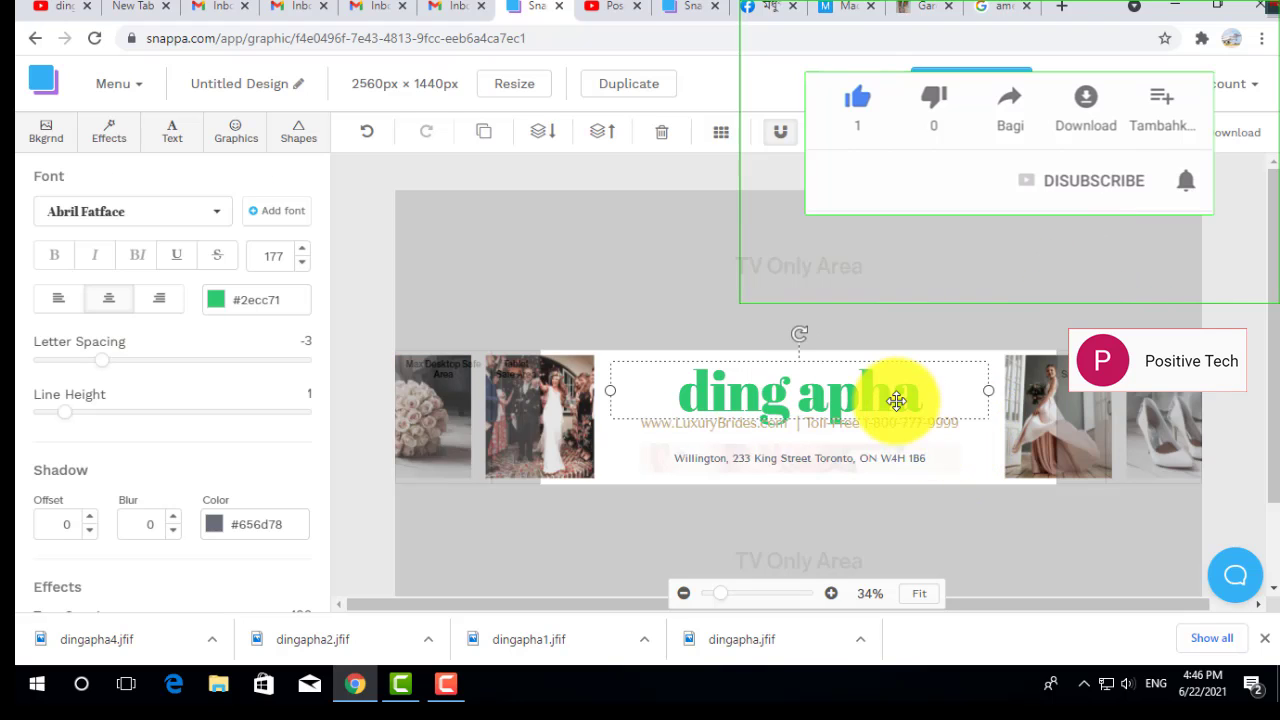
left_click_drag(894, 391, 892, 394)
double_click(893, 390)
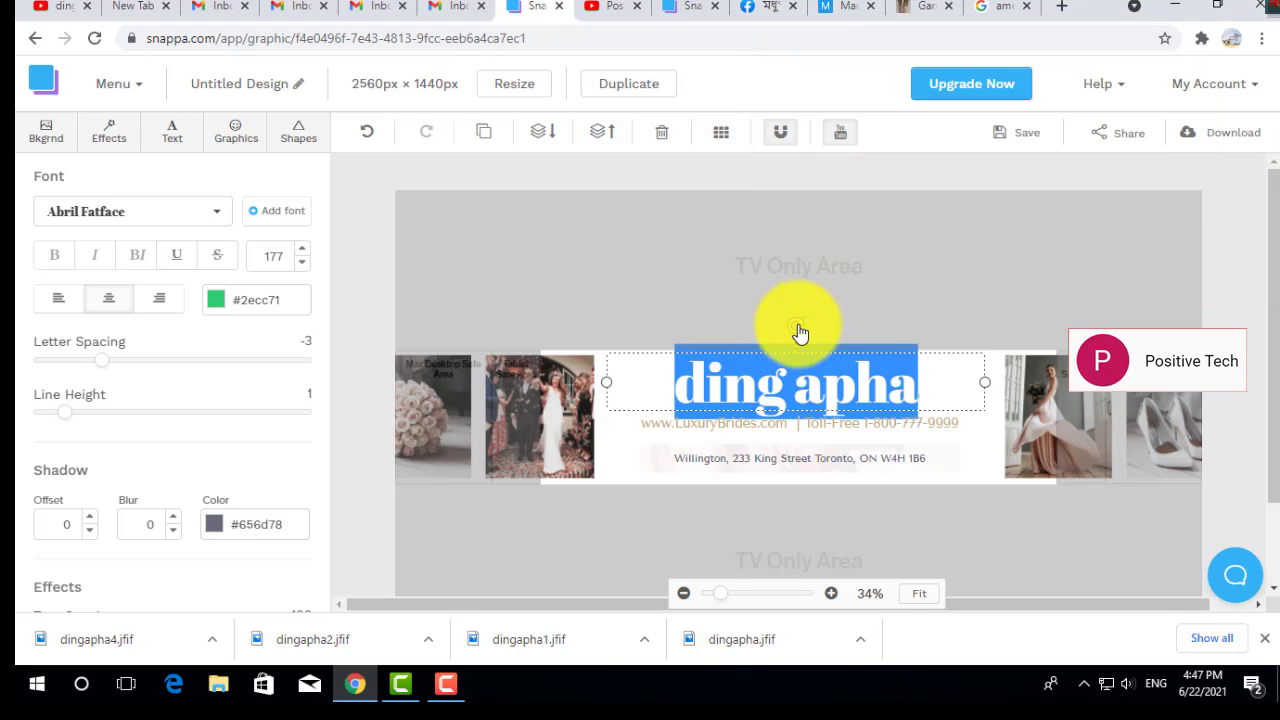
mouse_move(800, 331)
left_mouse_down()
mouse_move(760, 343)
mouse_move(803, 342)
left_mouse_up()
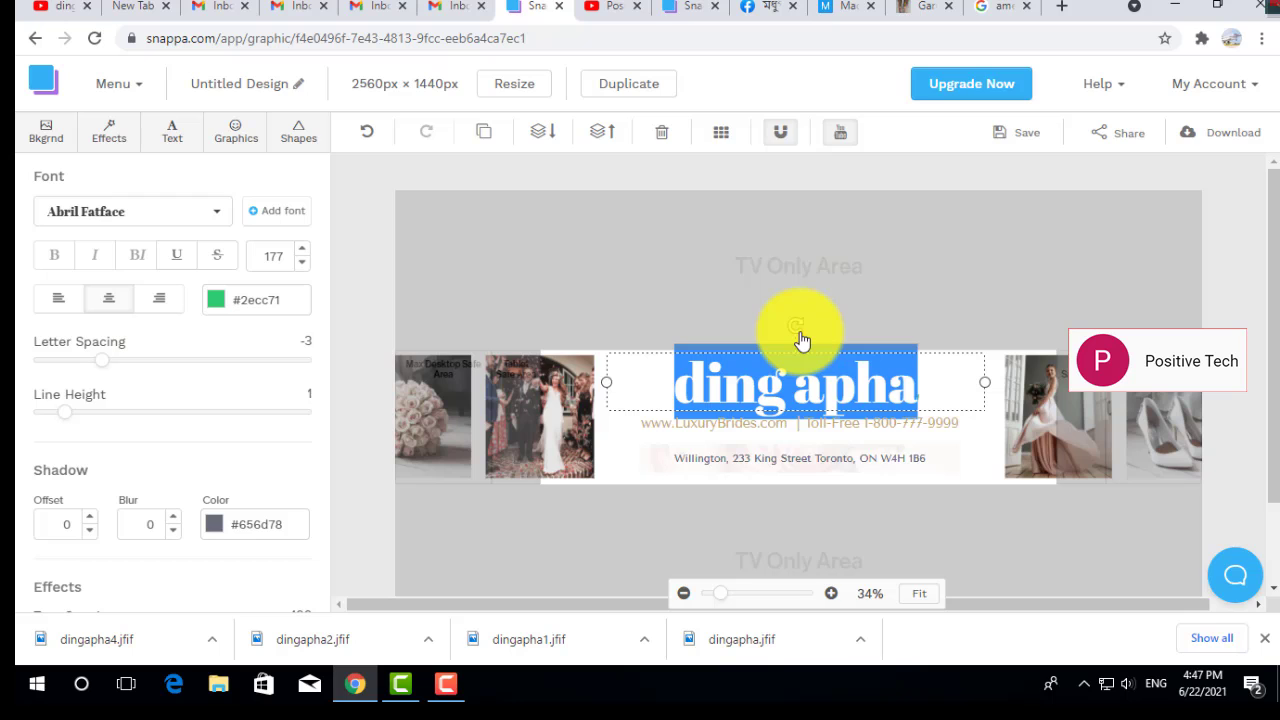
Step: Delete the website and toll-free line, and move the faint background image up beneath the heading
left_click(763, 428)
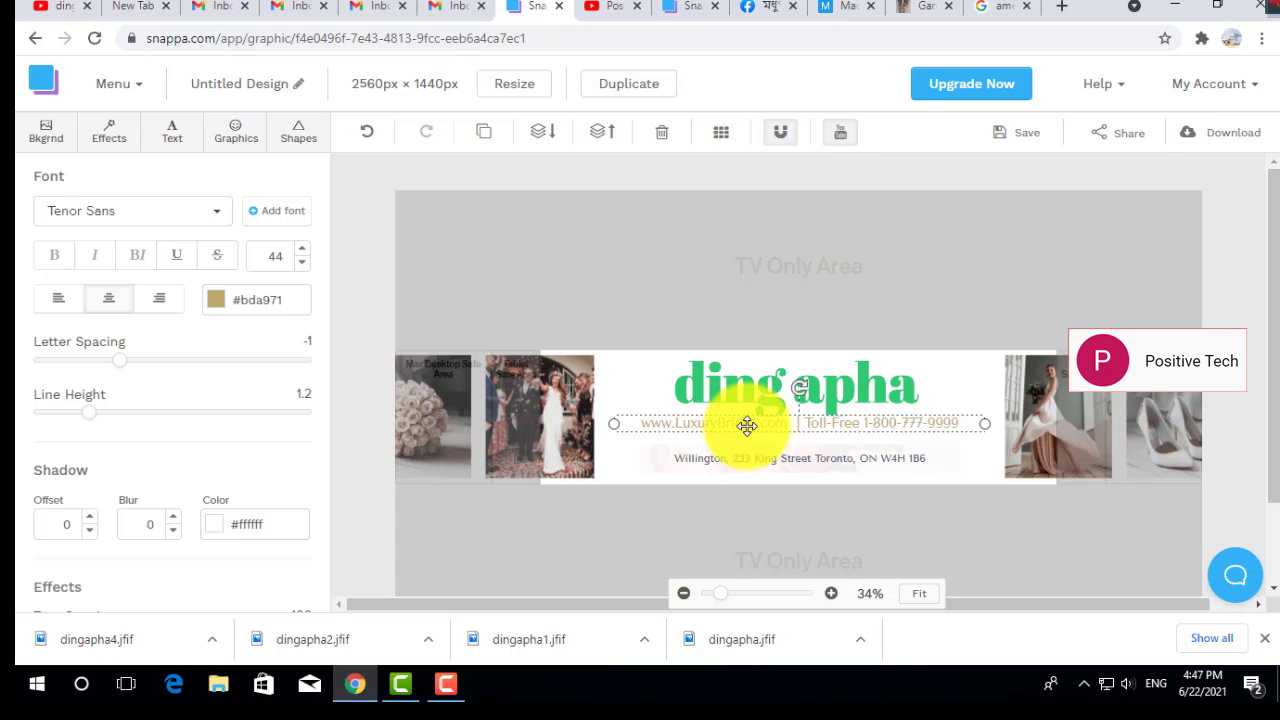
key("Delete")
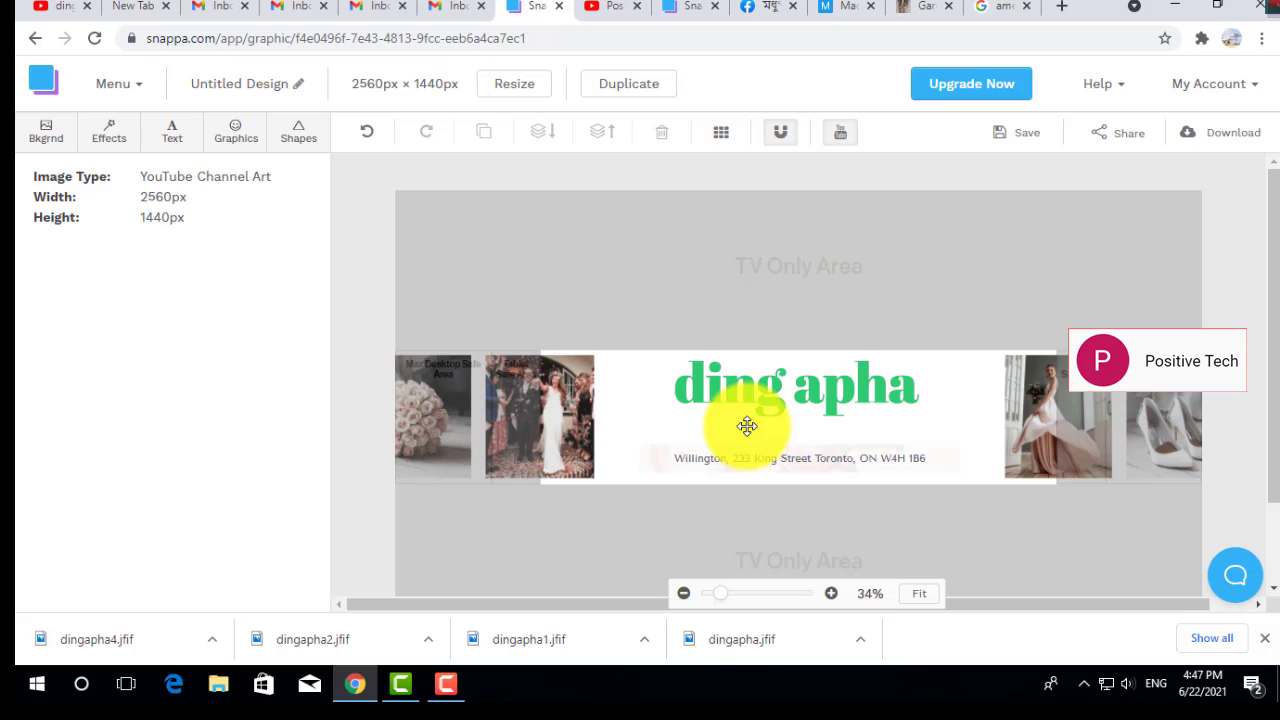
left_click_drag(777, 471, 777, 447)
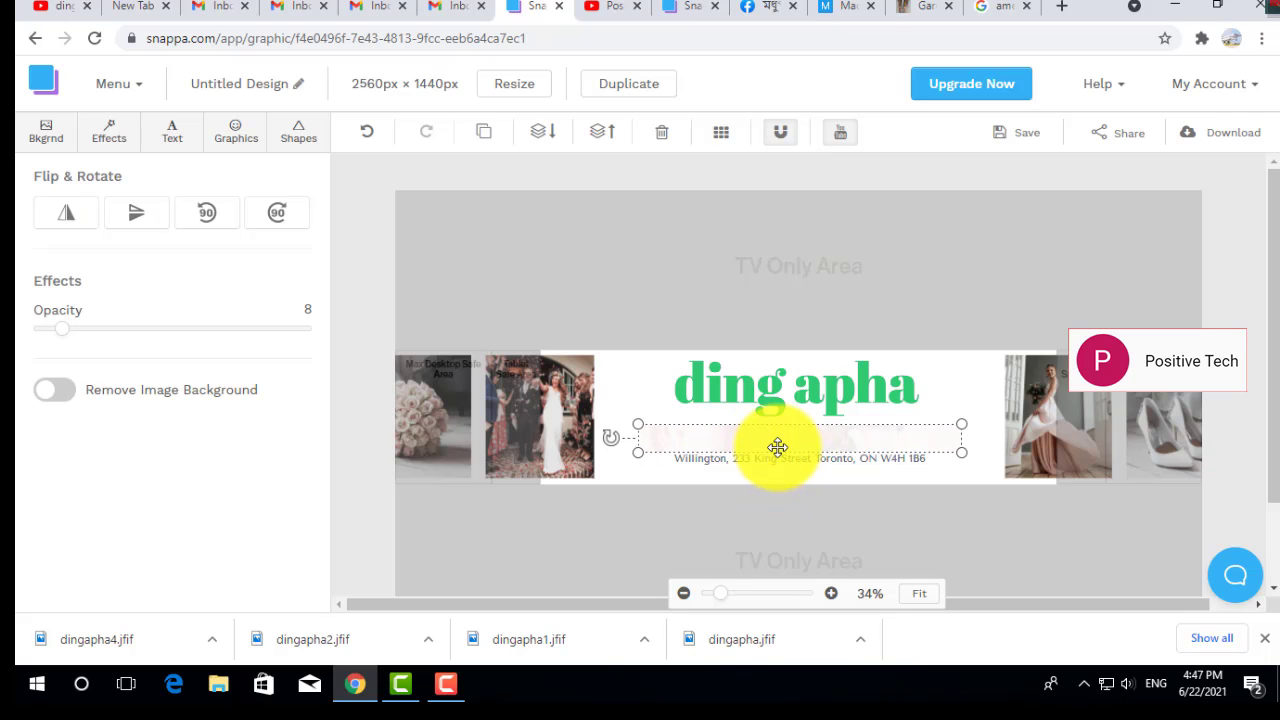
Step: Move the address line up beneath the "ding apha" heading, over the faint background image
left_click(804, 464)
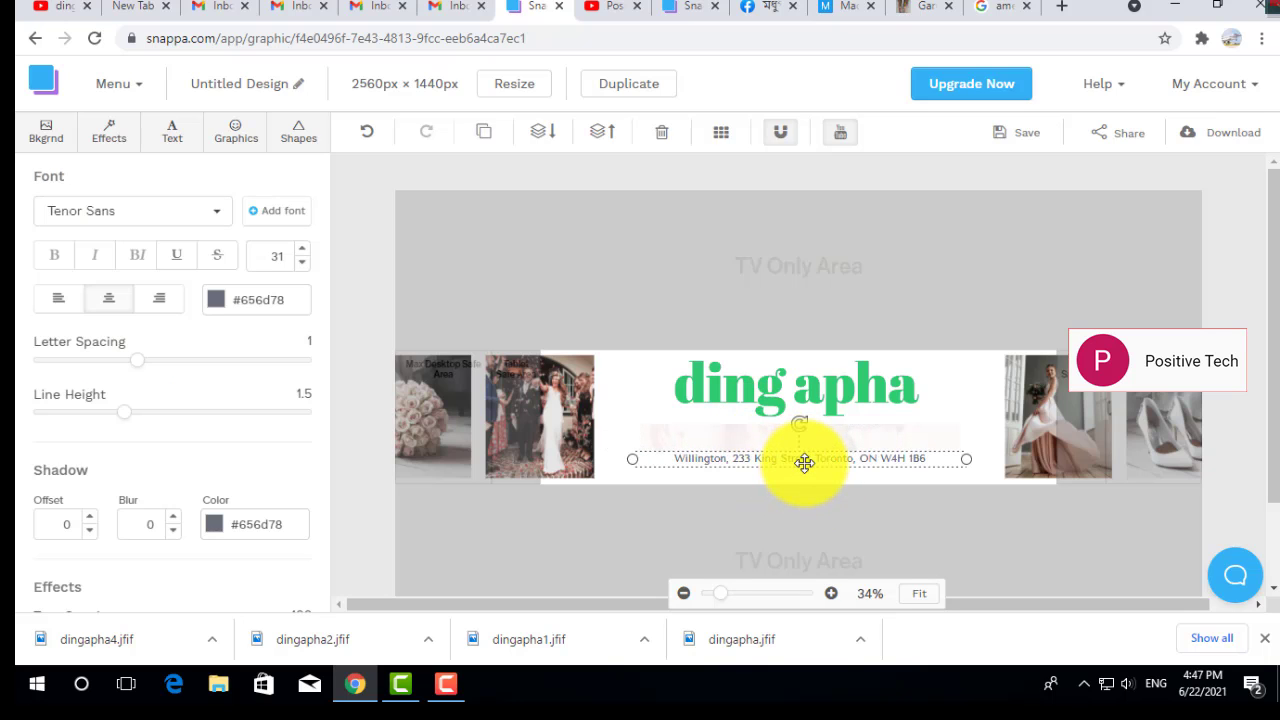
double_click(804, 463)
left_click(866, 434)
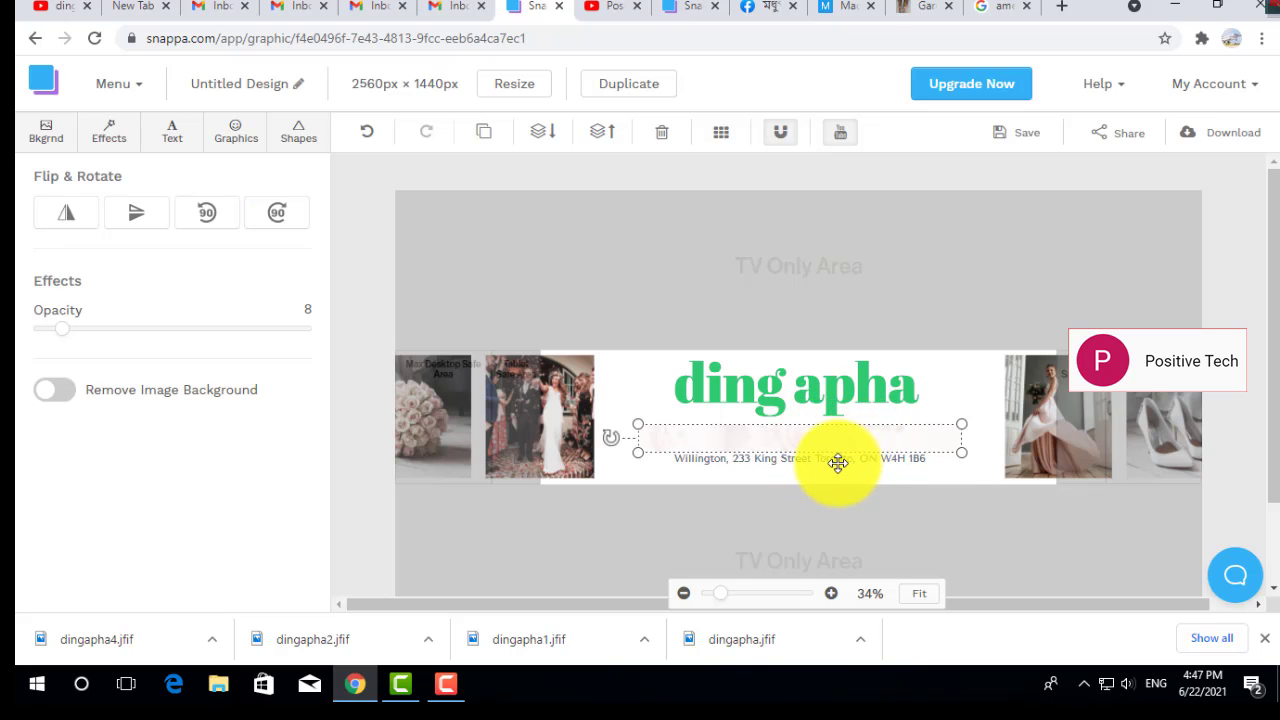
left_click_drag(838, 462, 833, 440)
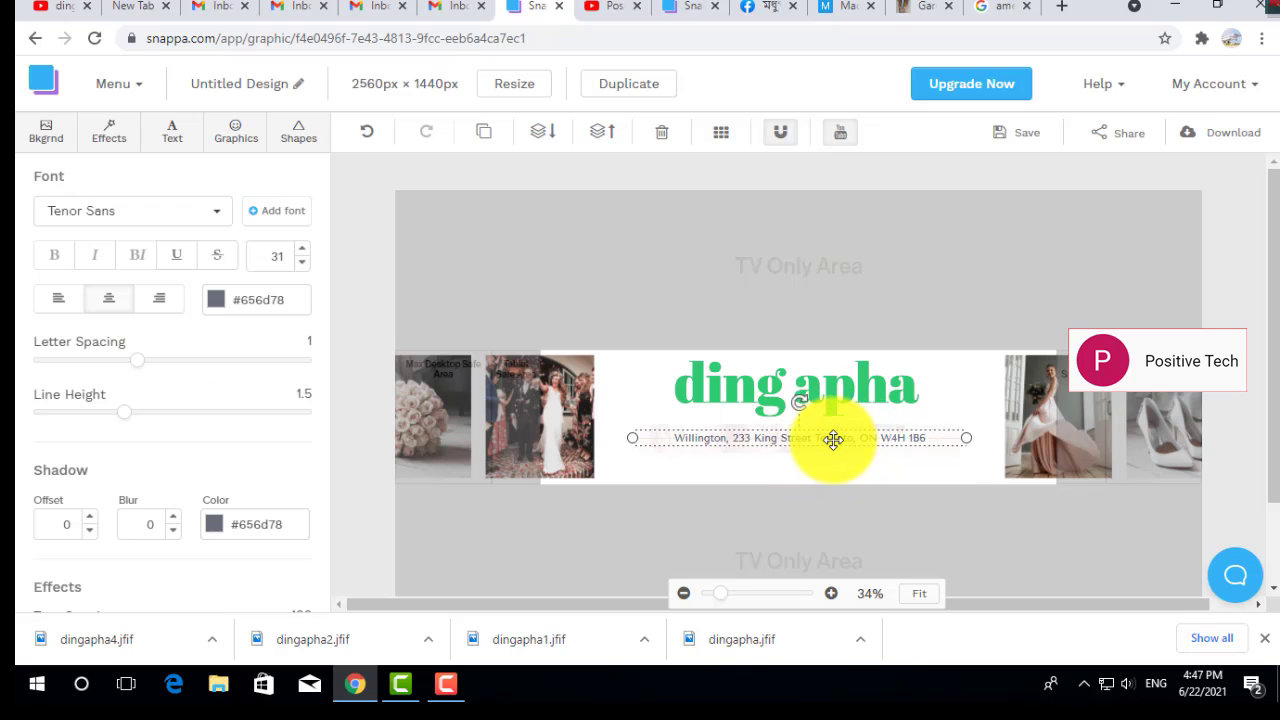
Step: Replace the address line with "Just come and get refresh by watching Ding Aphas collections" at size 61, left-align it and nudge it up
double_click(779, 437)
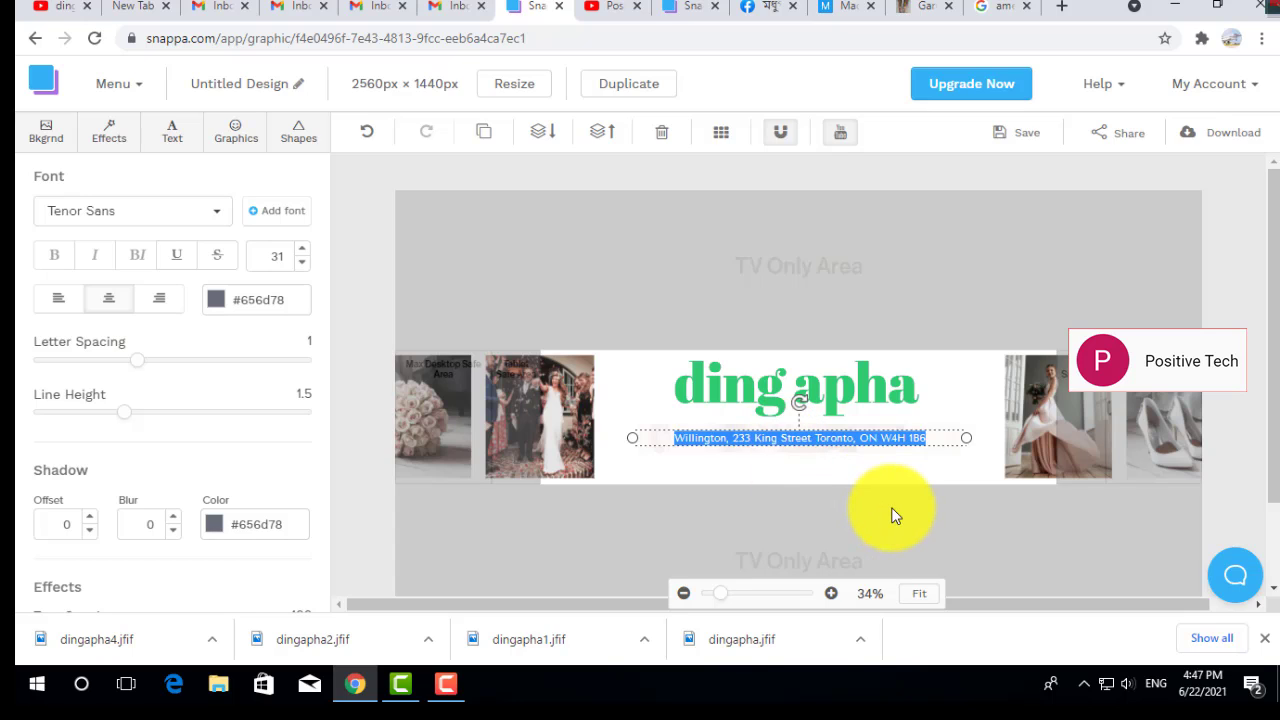
type("Just come and get refresh by")
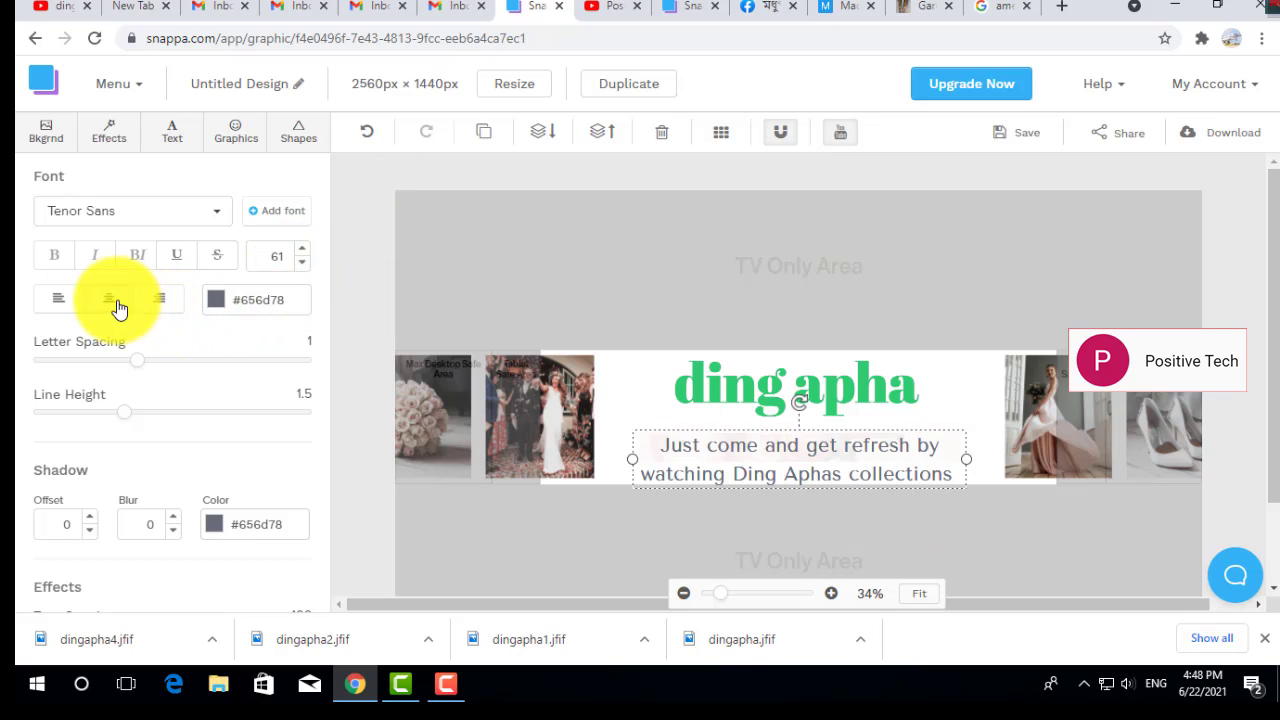
left_click(62, 300)
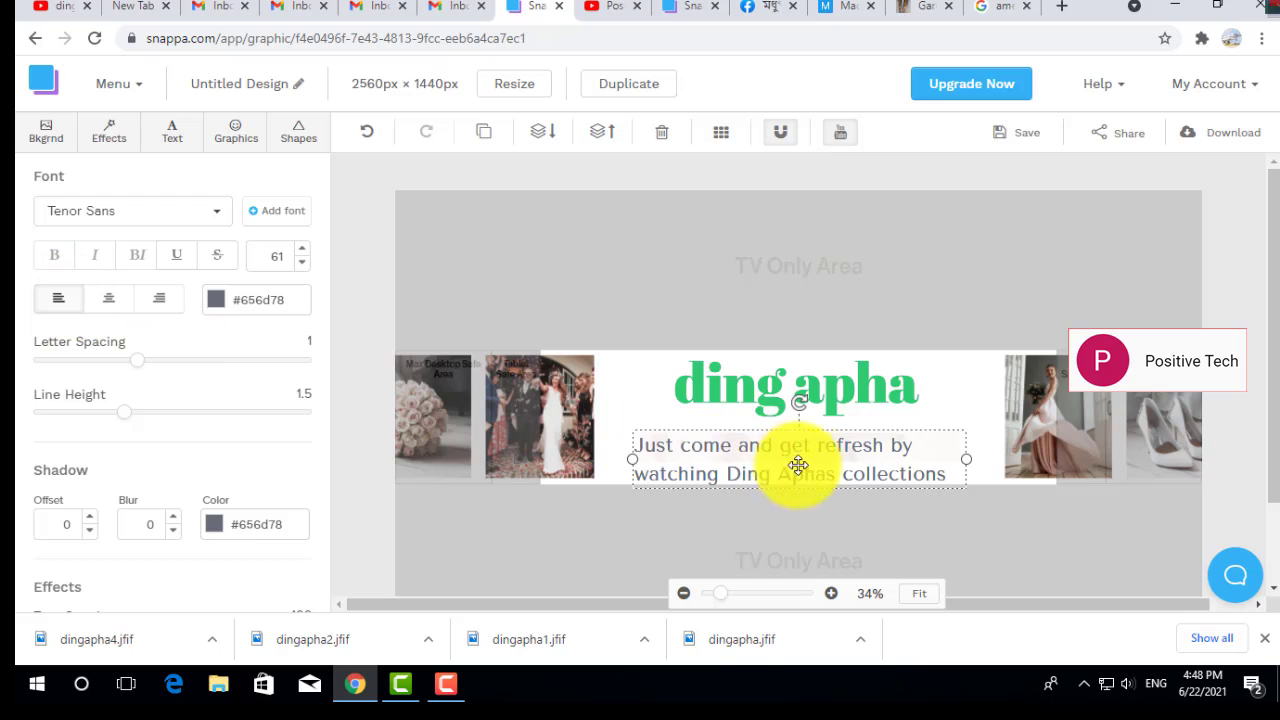
left_click_drag(798, 443, 796, 432)
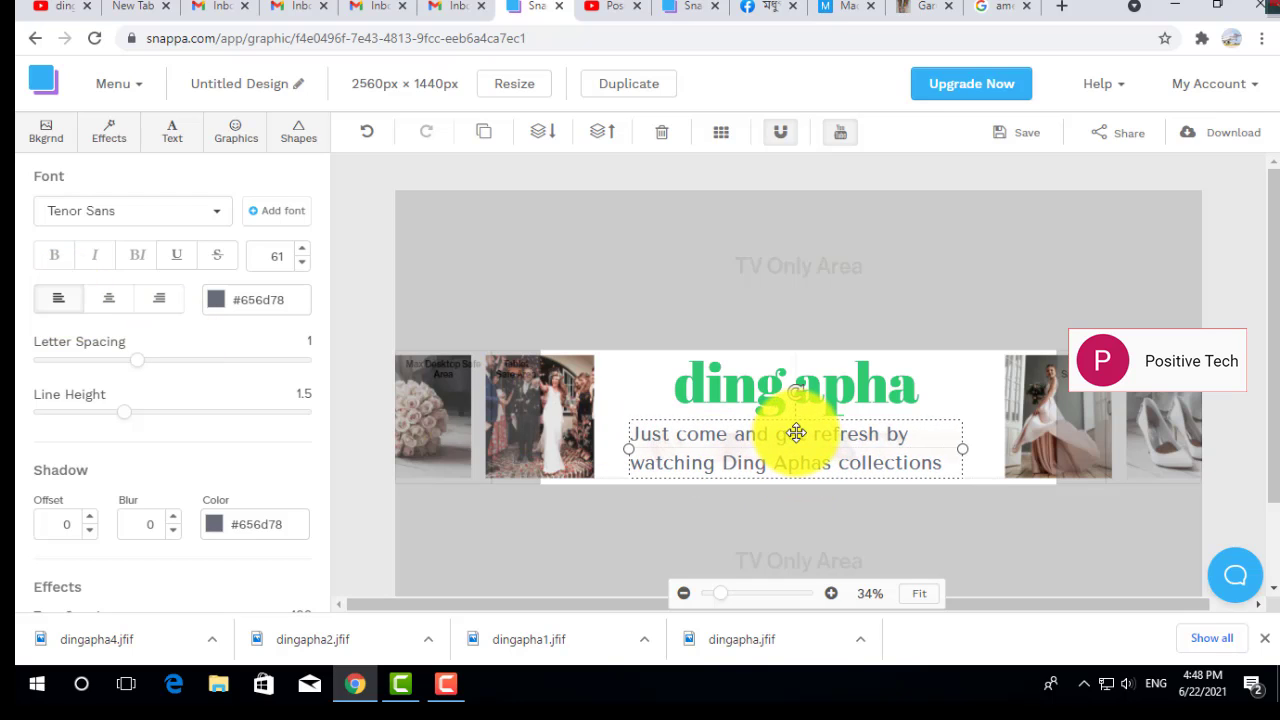
Step: Try teal, magenta, brown, orange and purple on the tagline, settle on green #2ecc71, and set its line height to 1.2
left_click(258, 300)
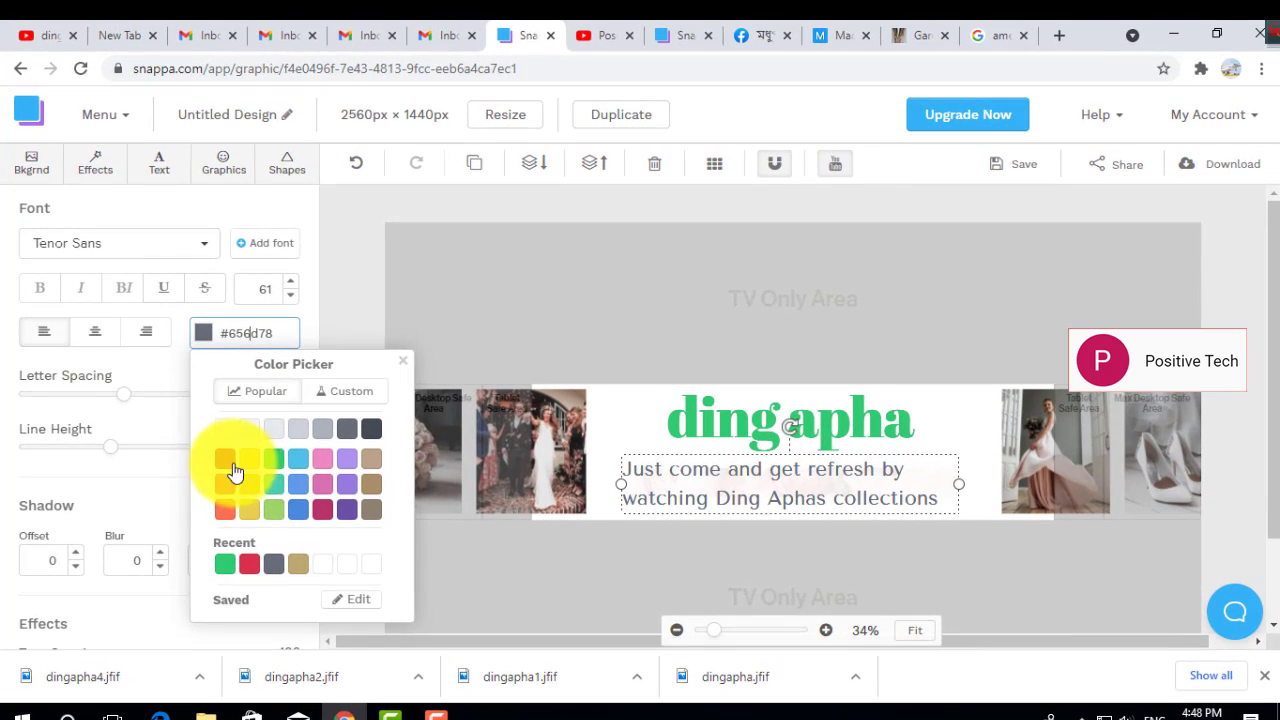
left_click(275, 487)
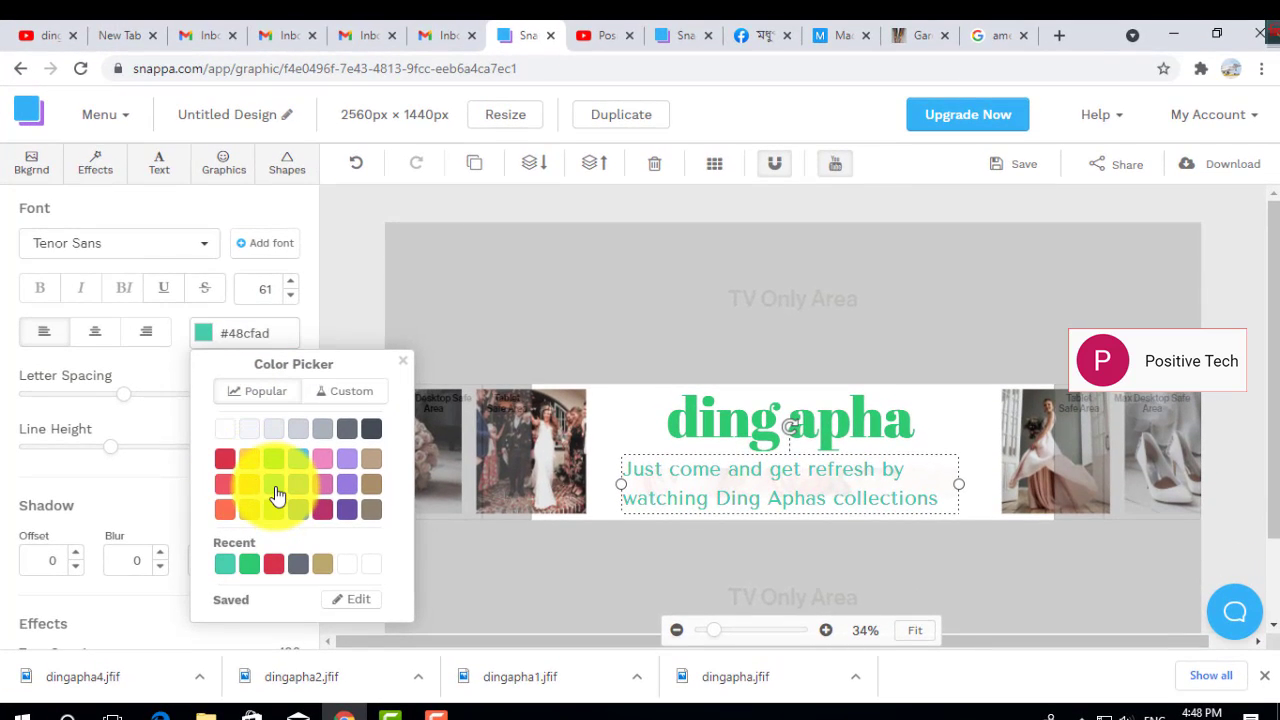
left_click(324, 511)
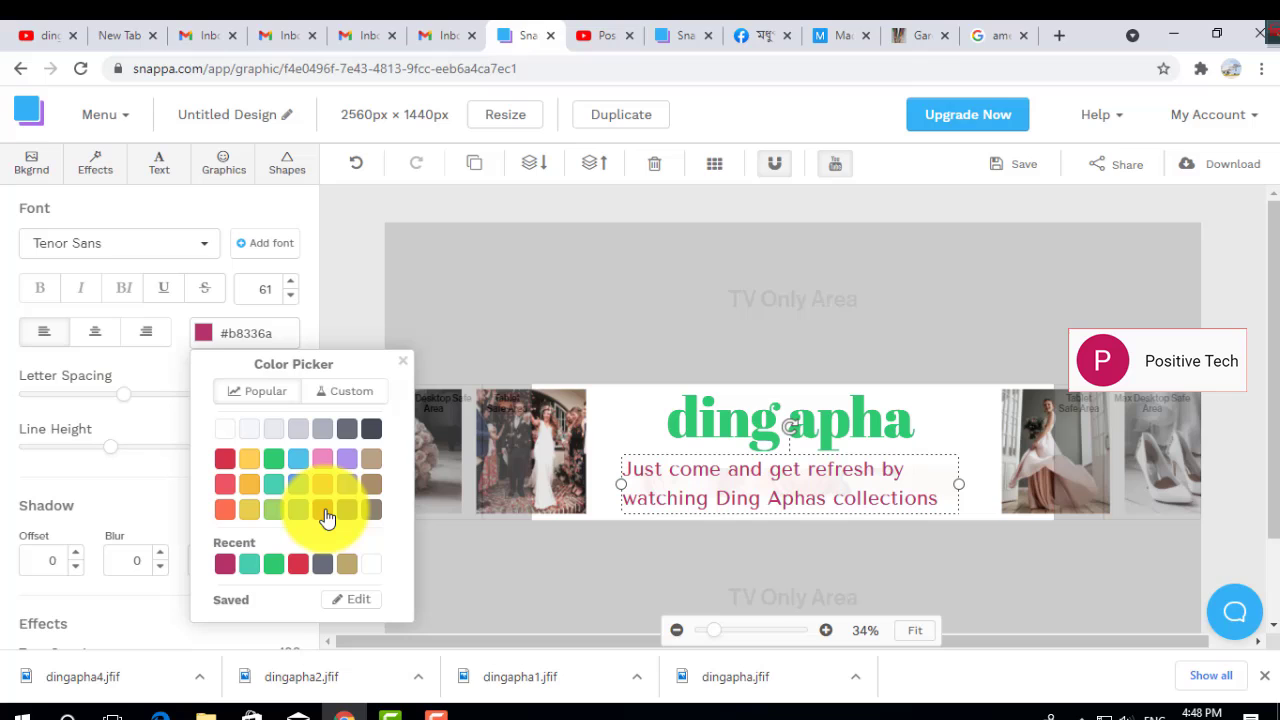
left_click(372, 486)
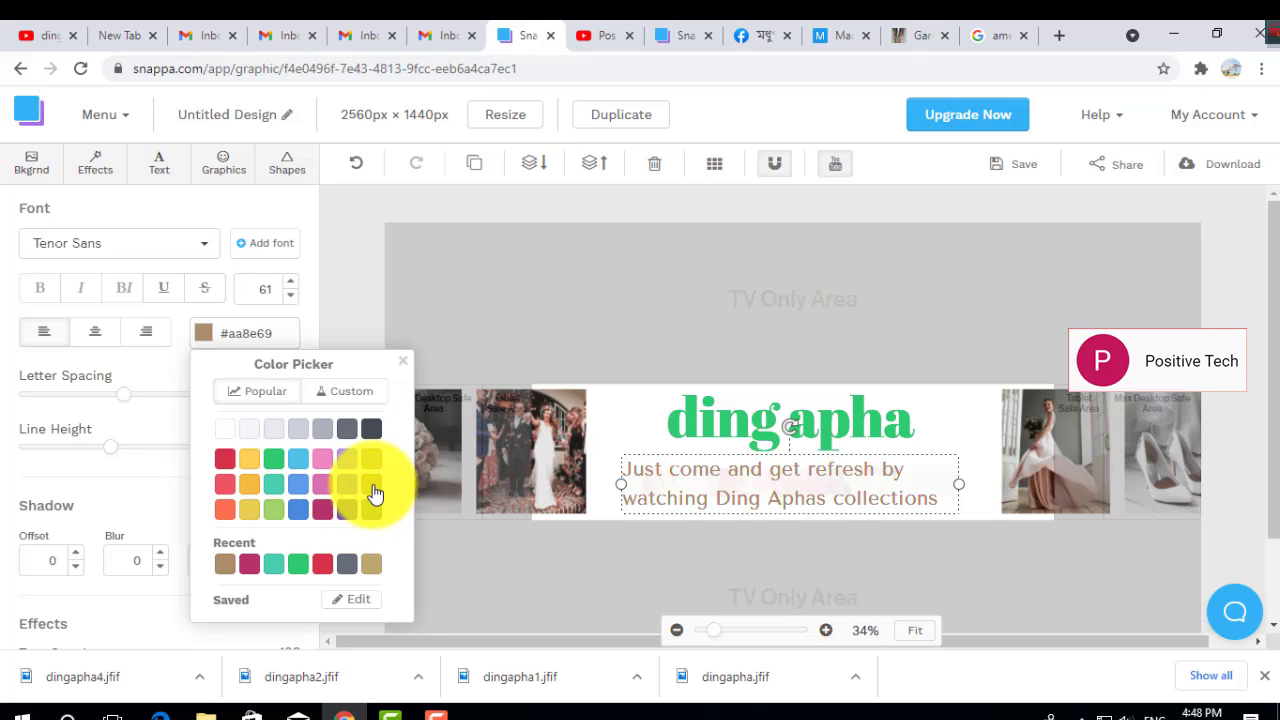
left_click(249, 486)
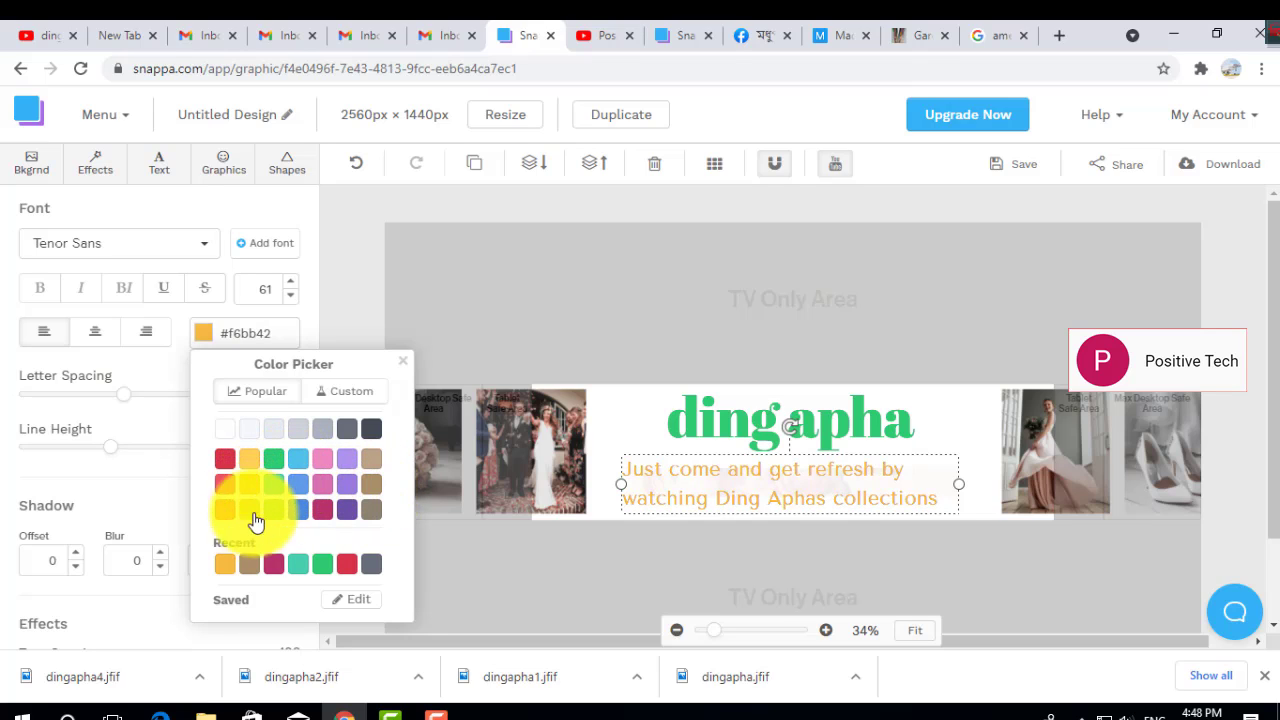
left_click(250, 565)
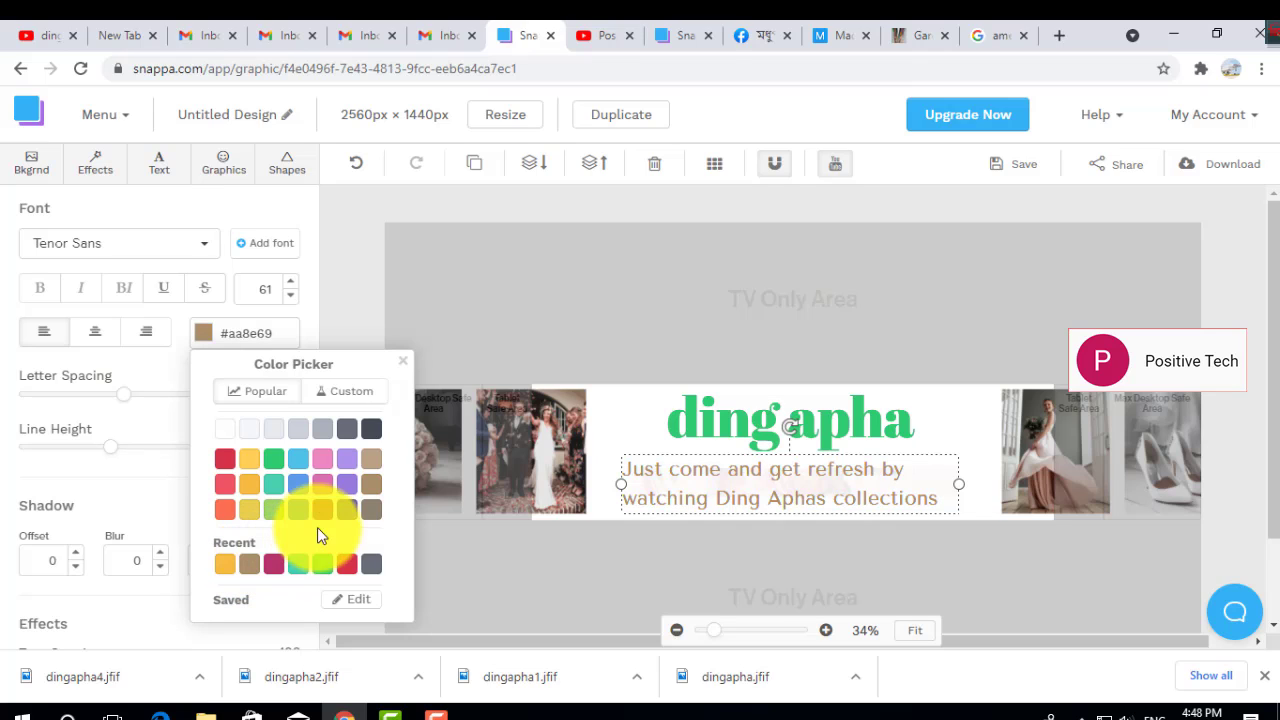
left_click(348, 511)
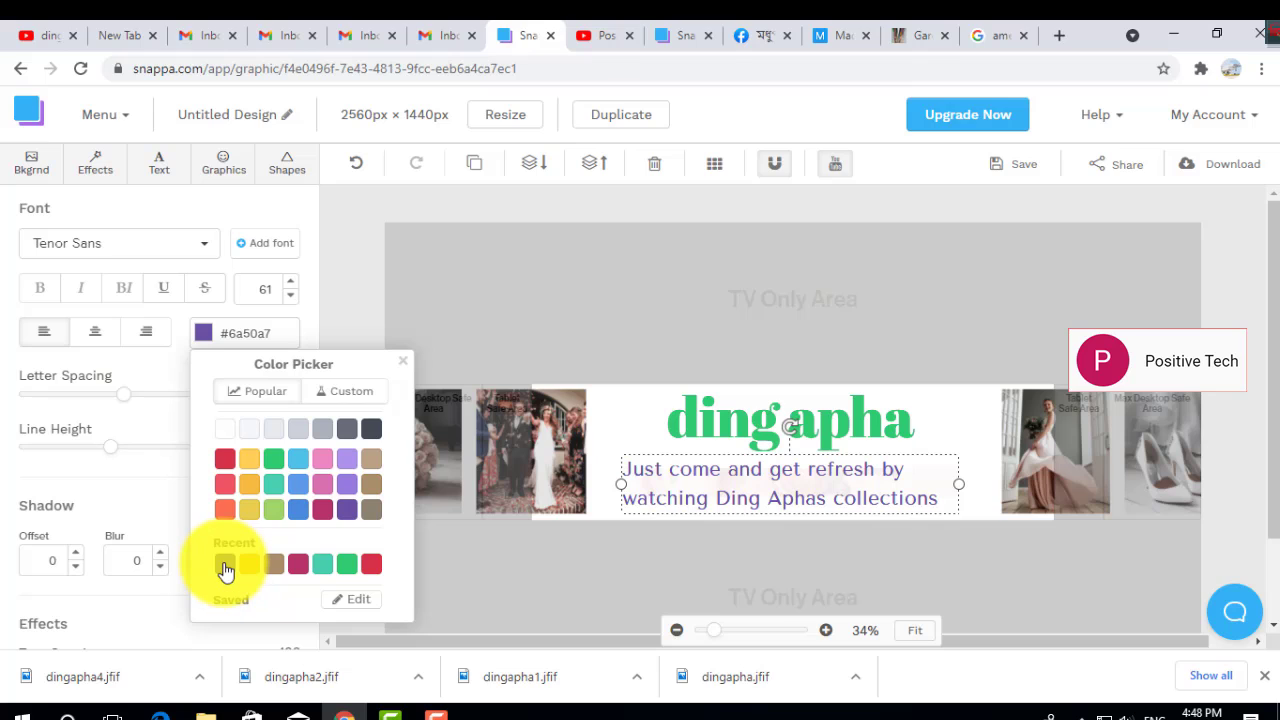
left_click(274, 462)
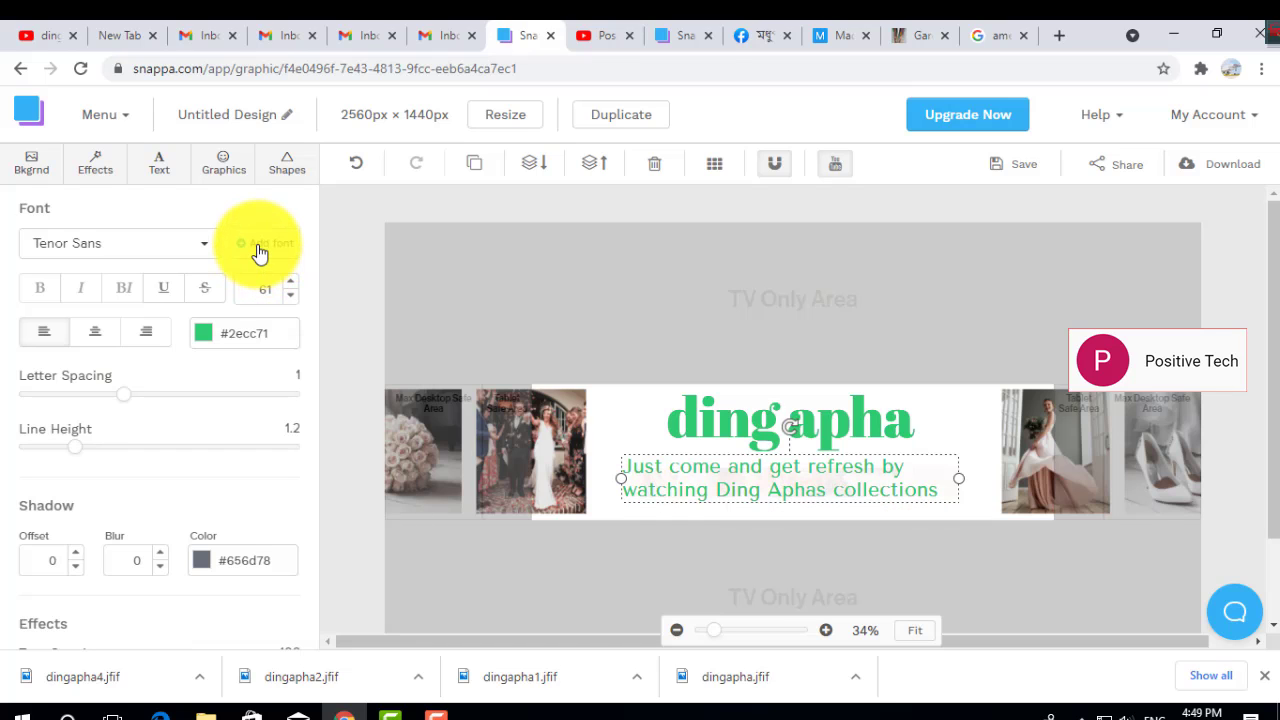
Step: Check the custom font upload option, dismiss the upgrade offer, and set the tagline's font to Ultra
left_click(259, 253)
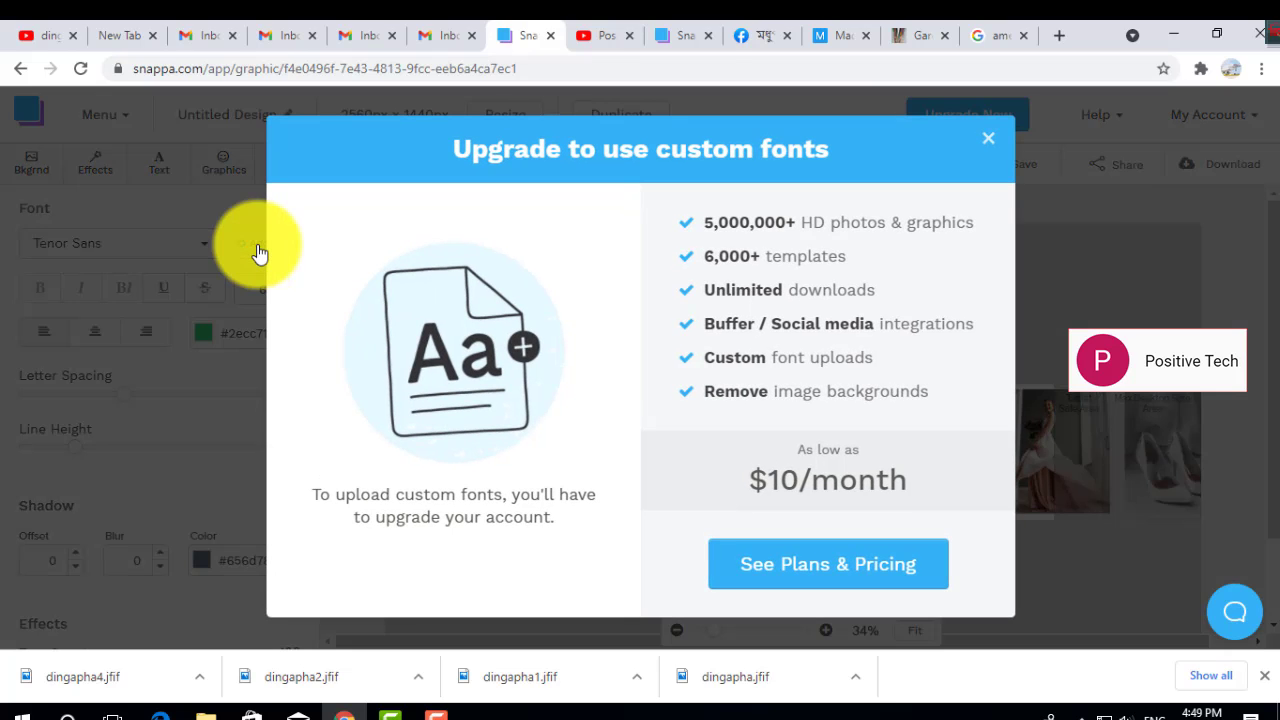
left_click(988, 139)
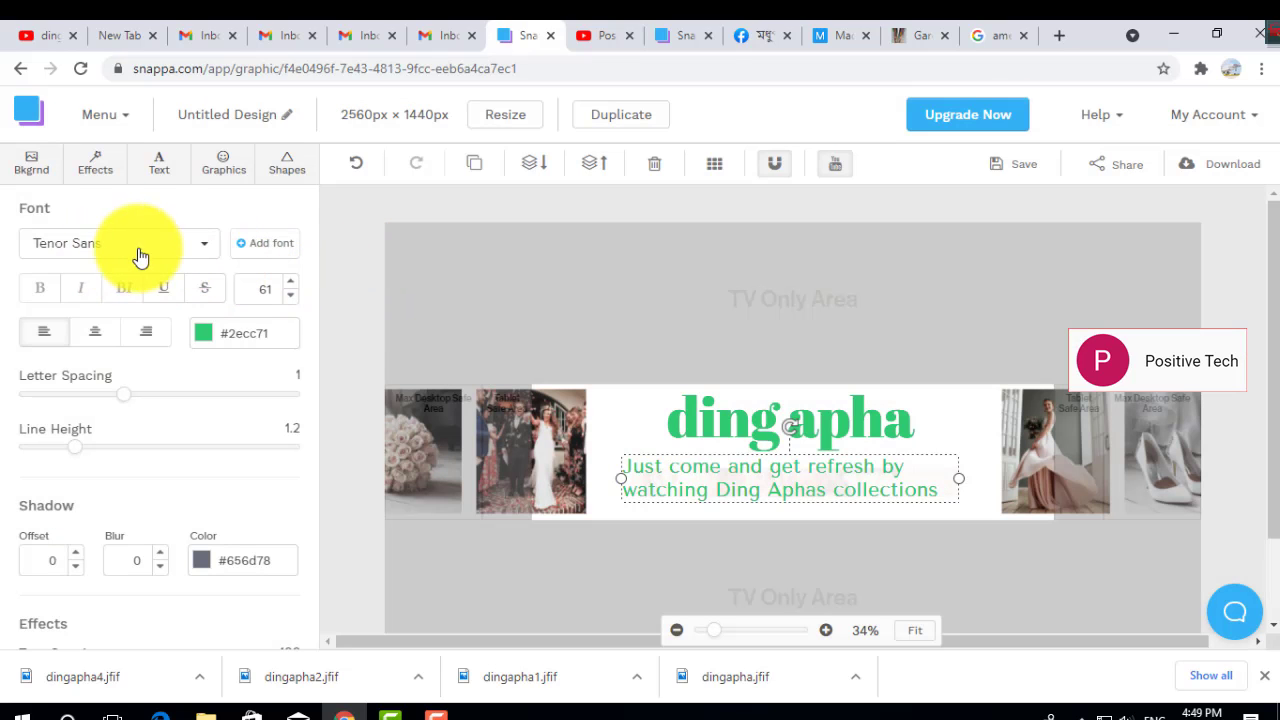
left_click(203, 250)
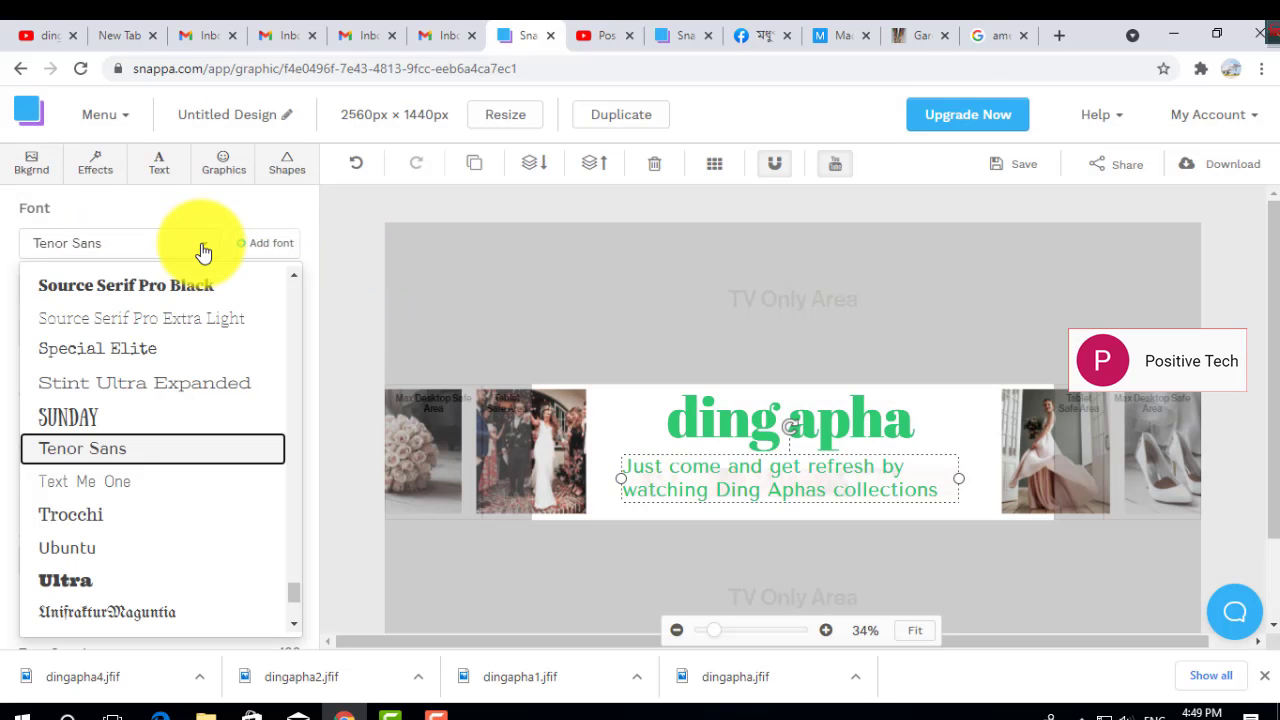
left_click(72, 580)
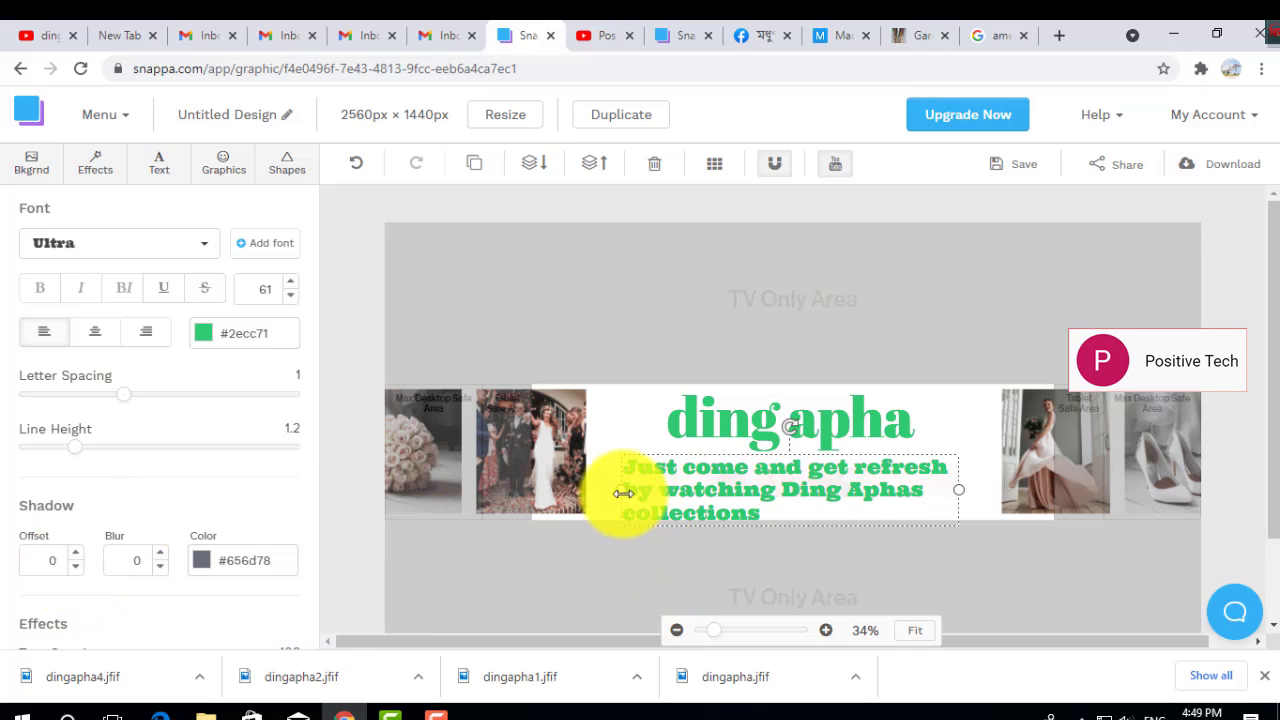
Step: Widen the tagline's text box leftward, centre its text, and reduce the font size to 58
left_click_drag(622, 490, 590, 490)
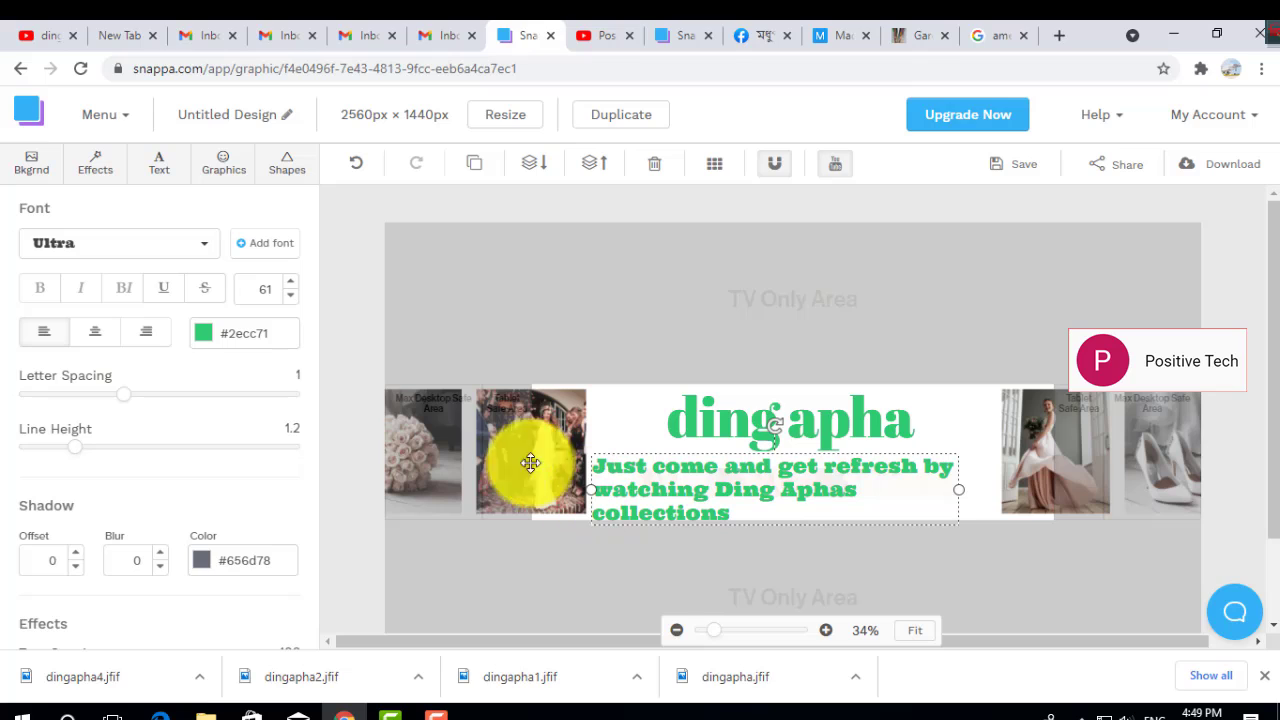
left_click(96, 335)
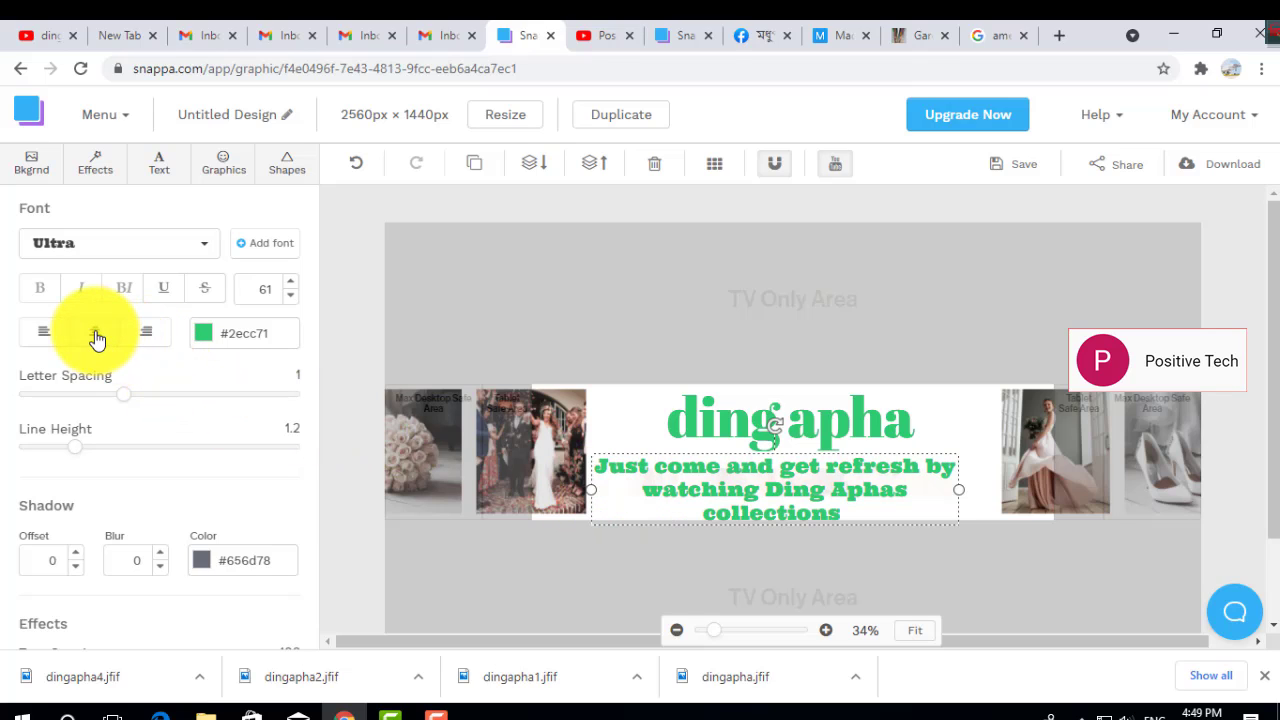
left_click(290, 296)
left_click(290, 296)
left_click(290, 296)
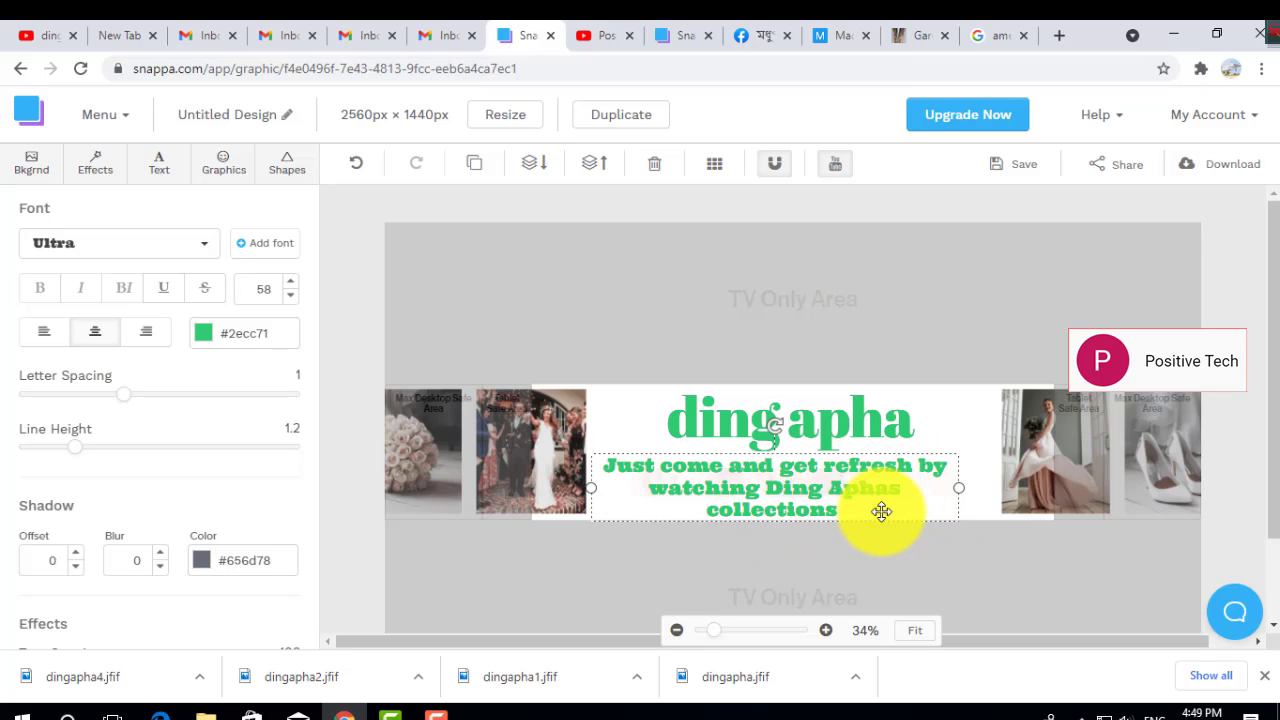
Step: Try the uploaded portrait collage as the design's background and undo it
left_click(963, 423)
left_click(1147, 451)
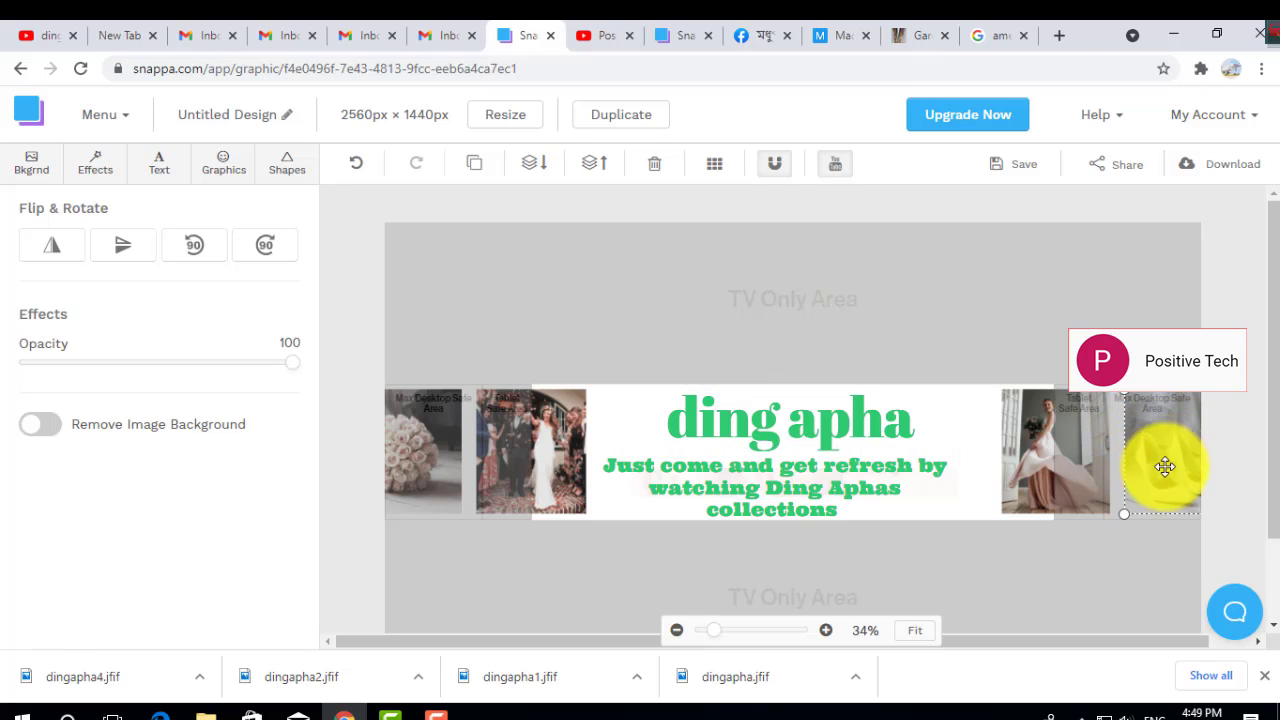
left_click(31, 162)
left_click(84, 398)
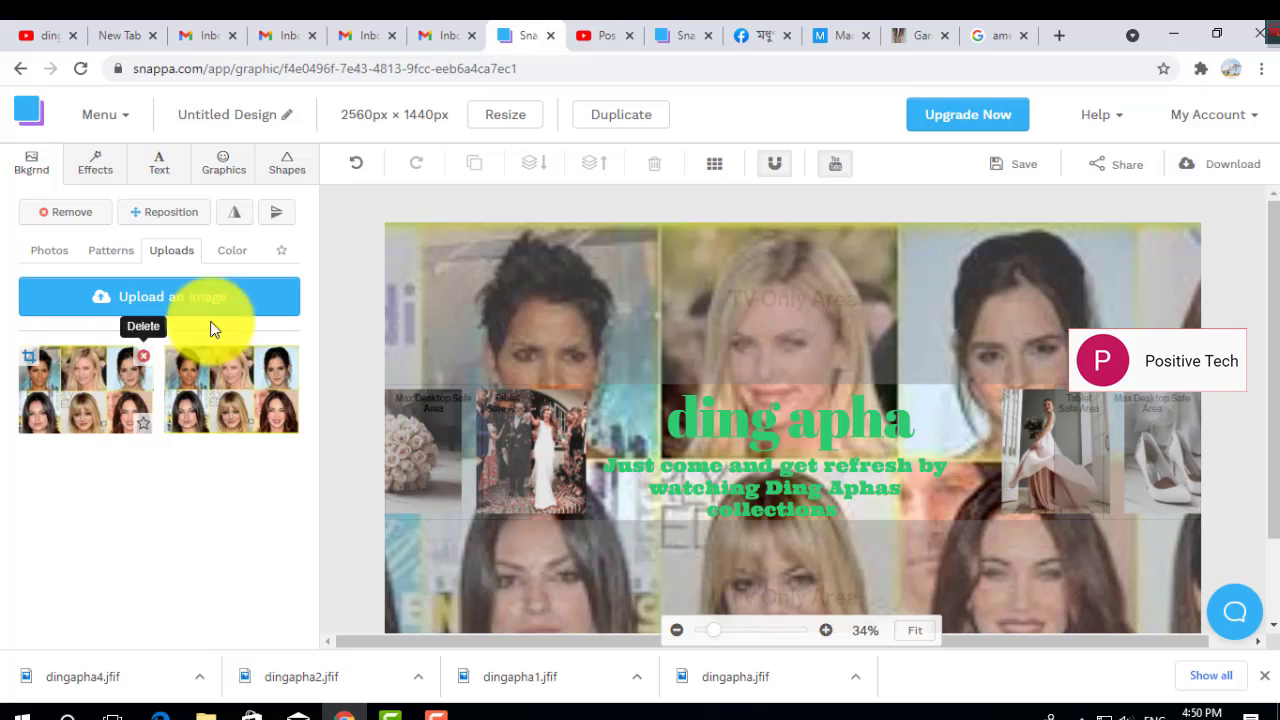
left_click(356, 164)
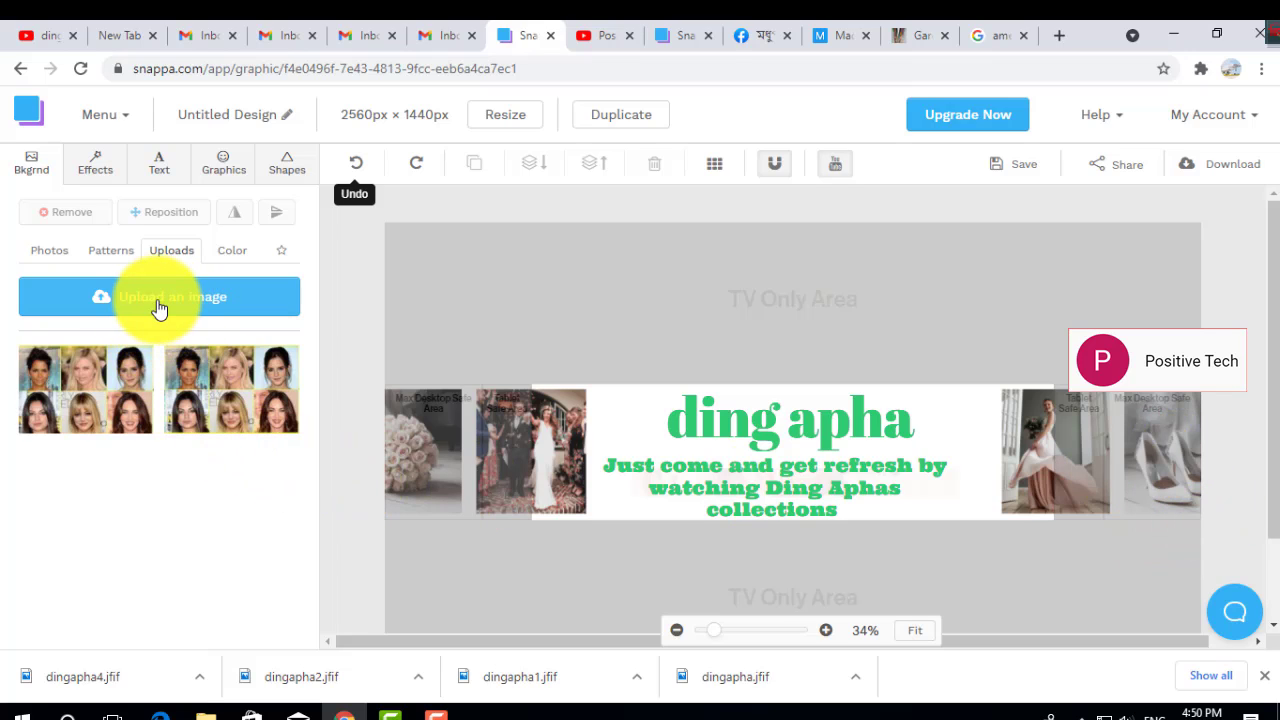
Step: Add the uploaded portrait collage as a graphic, shrink it, and place it below the dancing bride and shoes photos
left_click(97, 170)
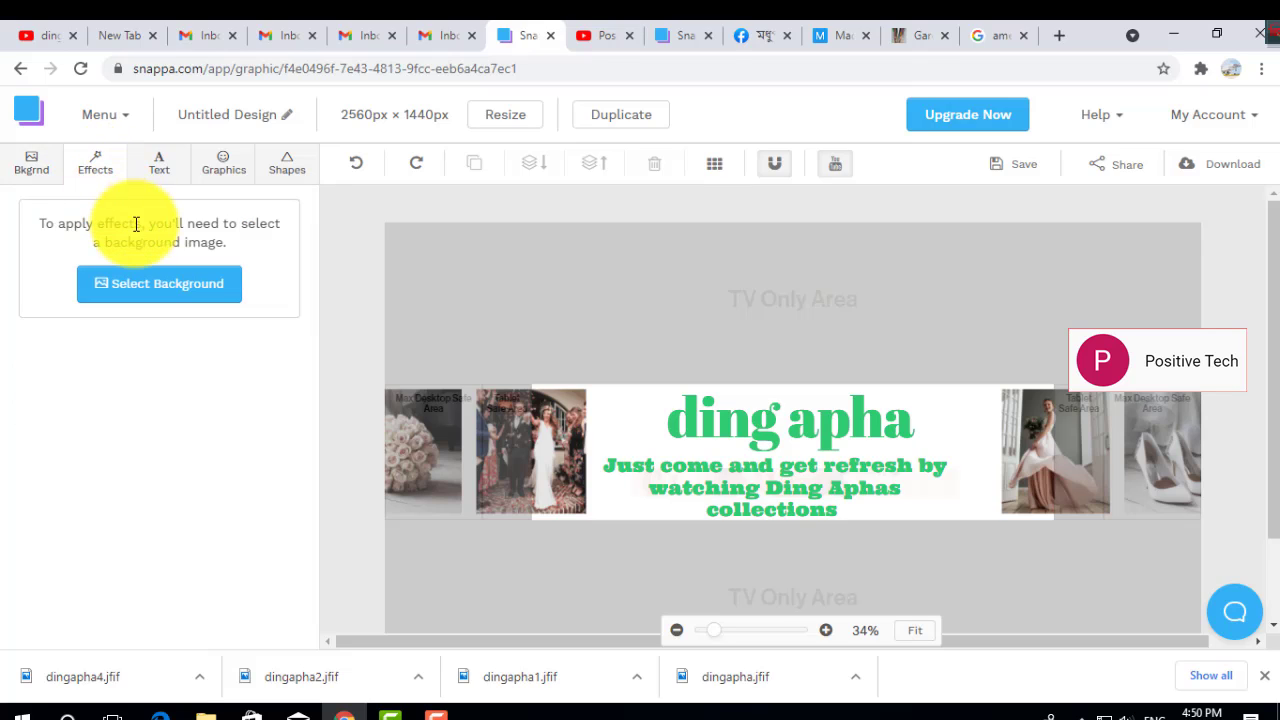
left_click(227, 170)
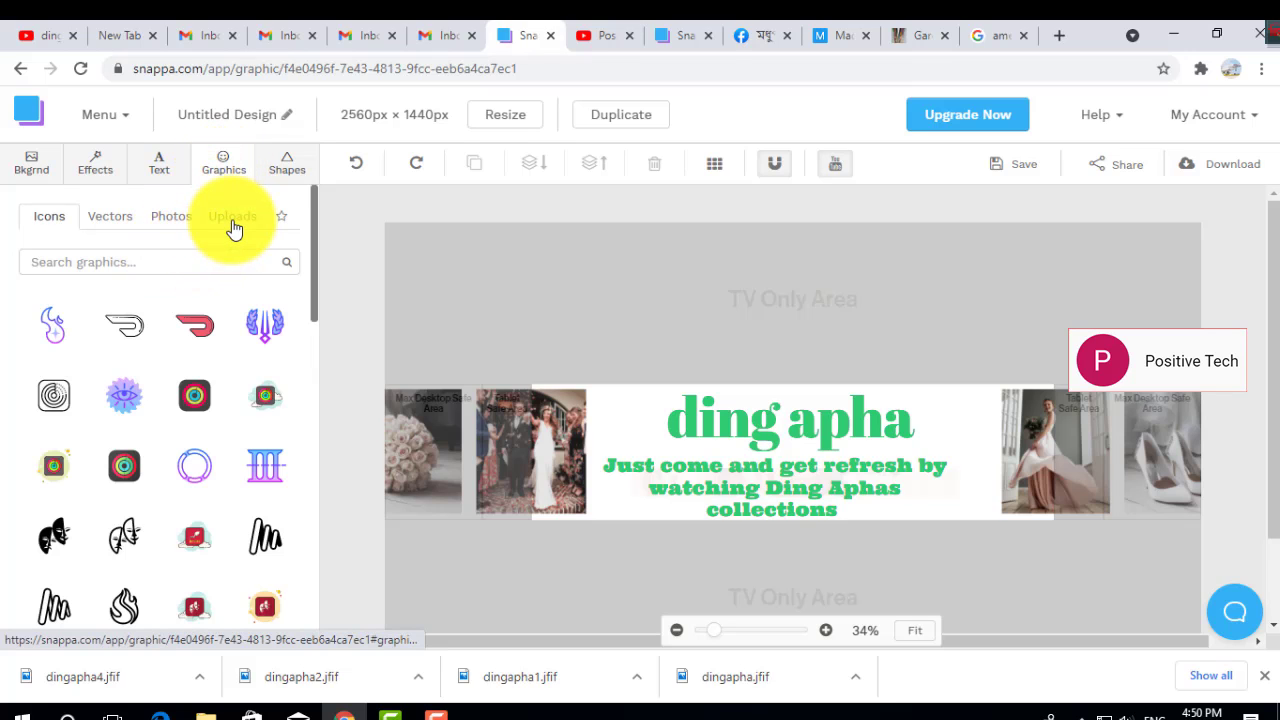
left_click(226, 228)
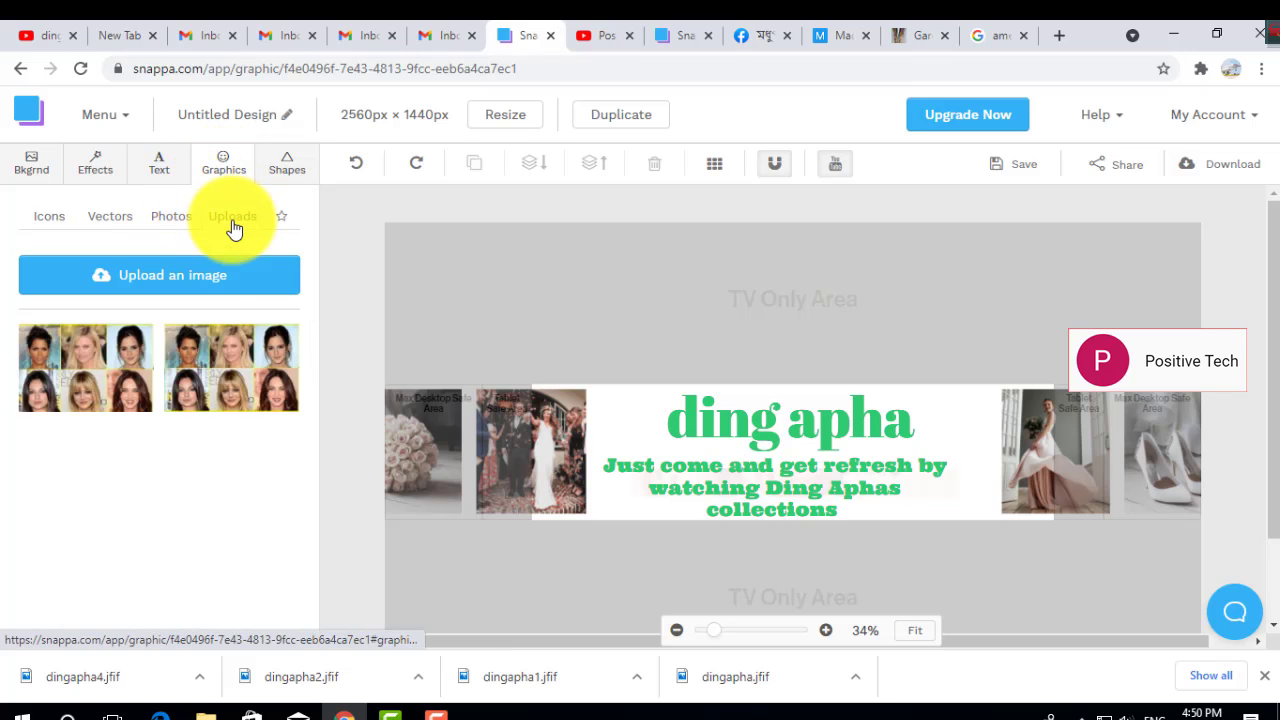
left_click(75, 386)
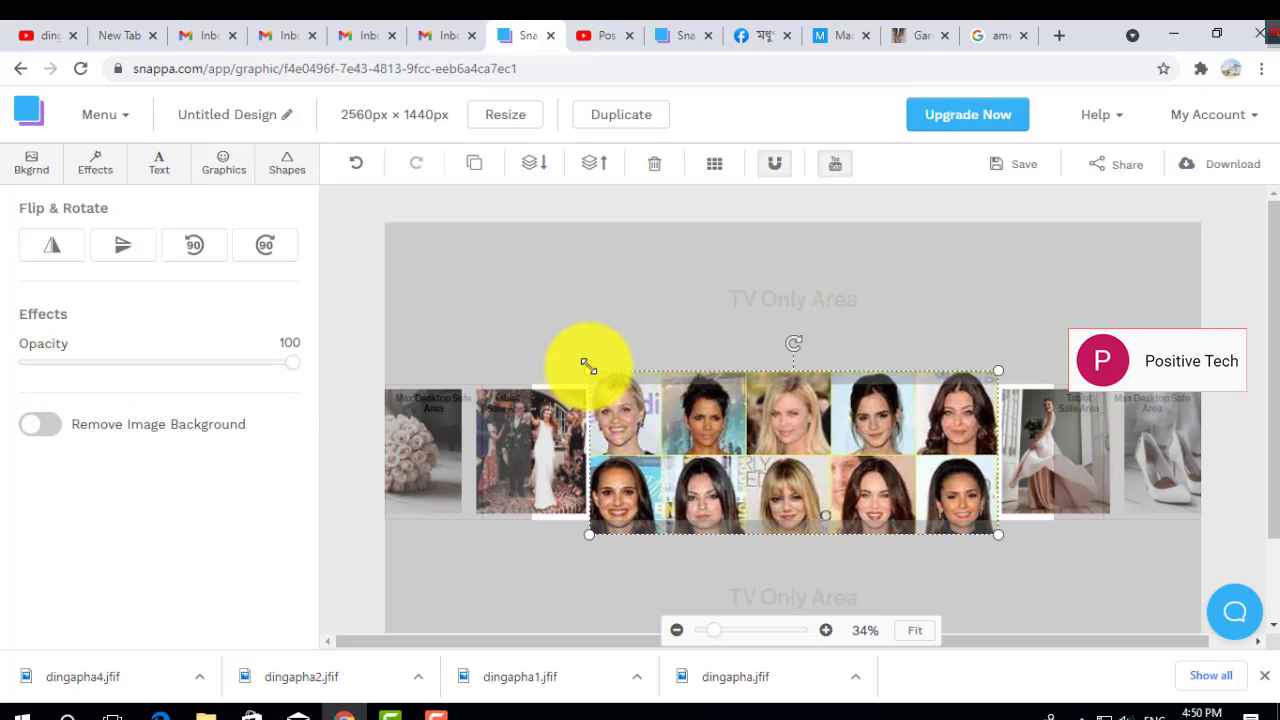
left_click_drag(588, 366, 1078, 516)
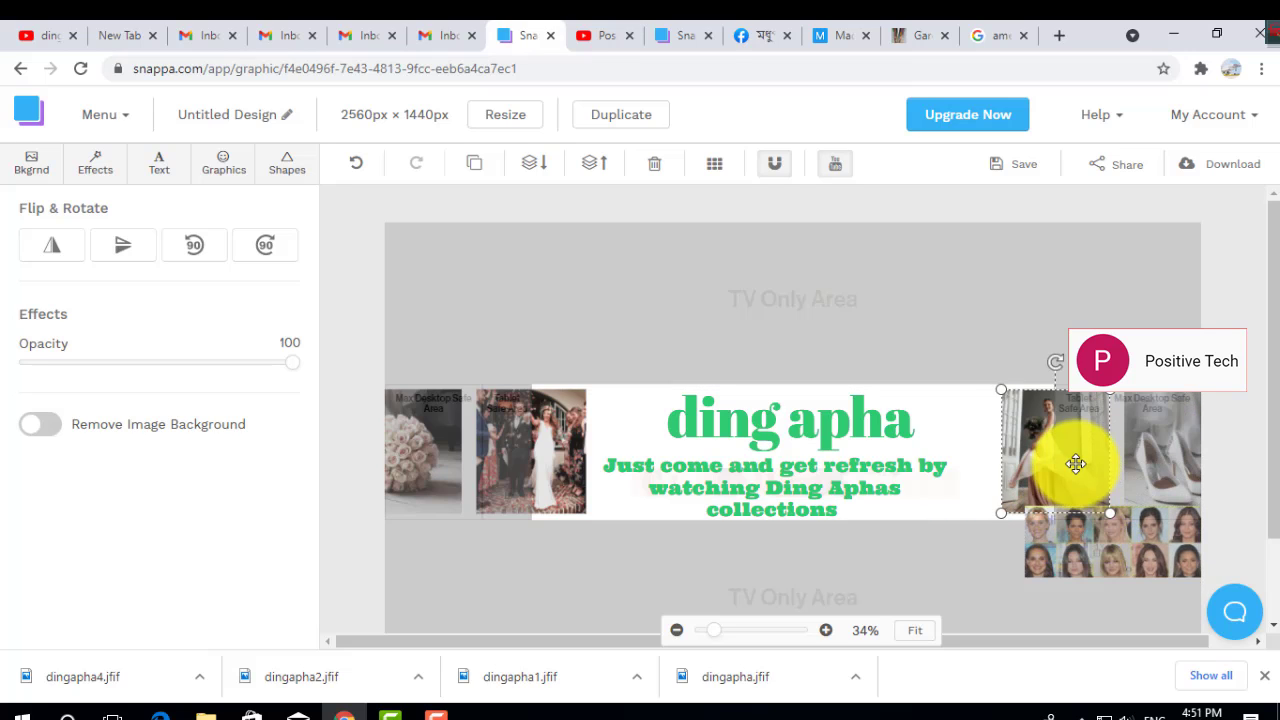
Step: Delete the shoes photo and move the portrait collage up into its place beside the dancing bride photo
left_click(1180, 449)
key("Delete")
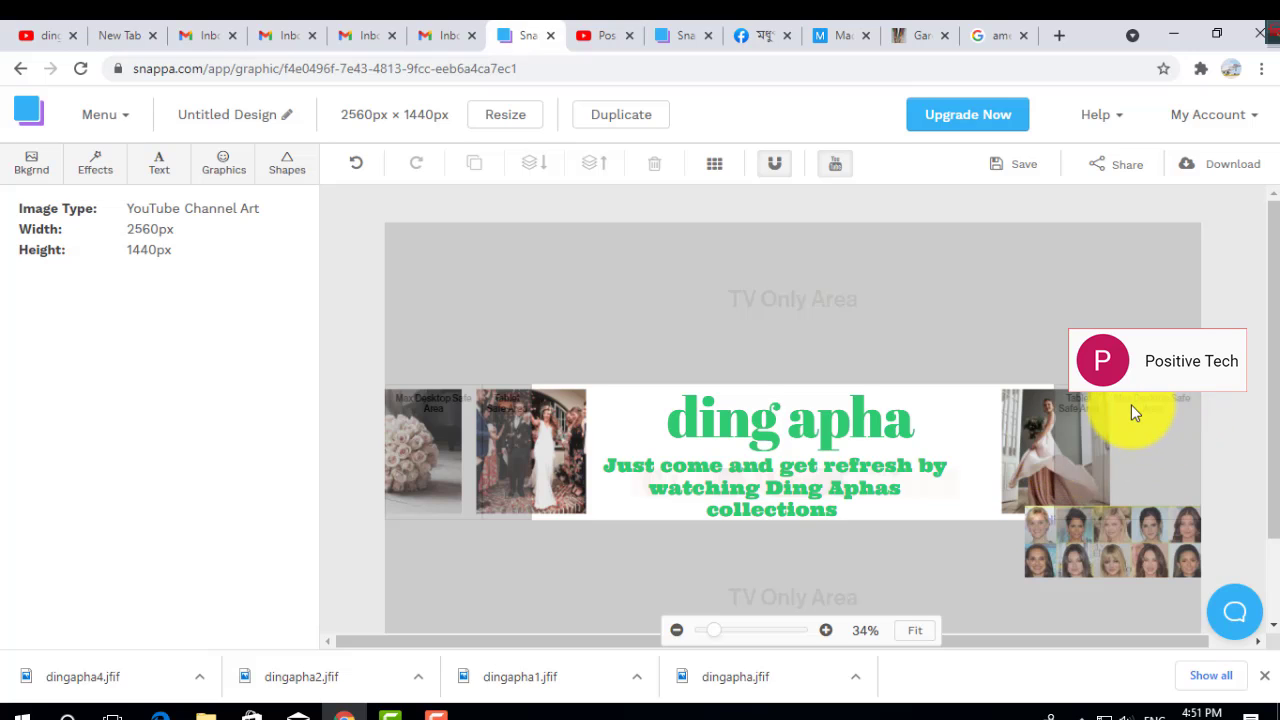
left_click_drag(1129, 565, 1125, 449)
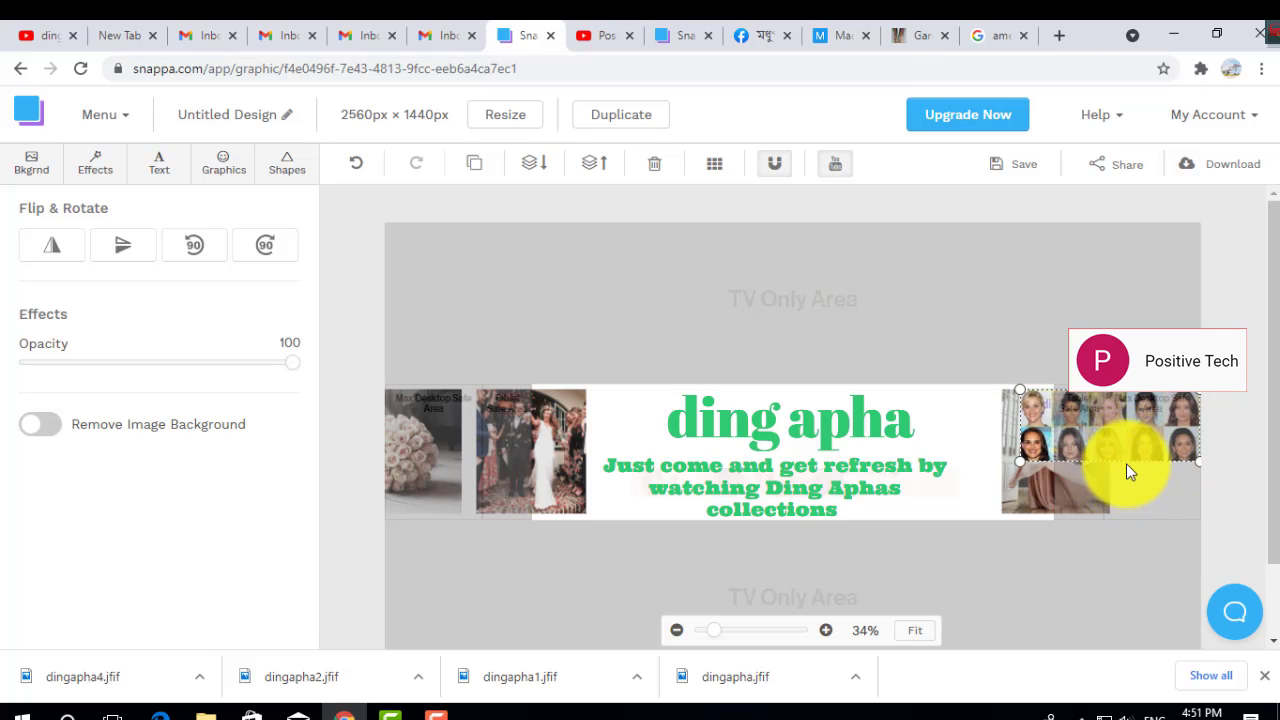
mouse_move(1100, 429)
left_mouse_down()
mouse_move(1103, 502)
mouse_move(1117, 434)
left_mouse_up()
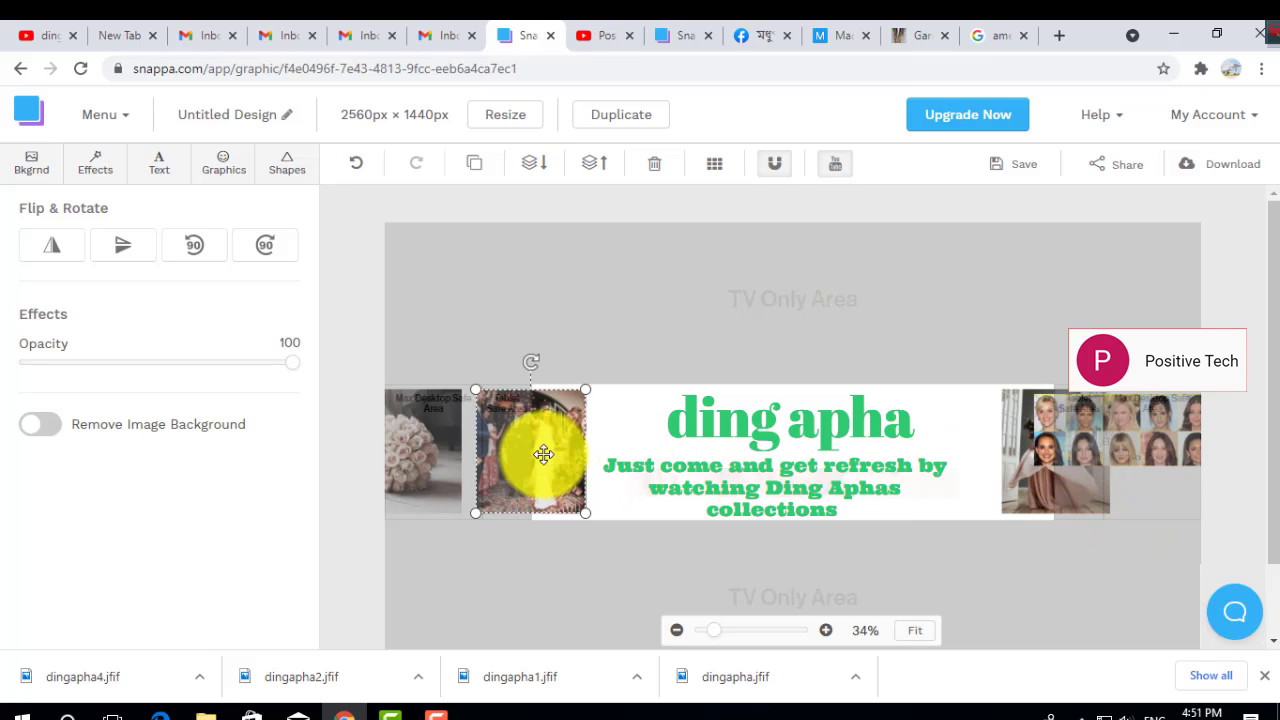
Step: Delete the wedding party photo and move the portrait collage into its place beside the bouquet photo
key("Delete")
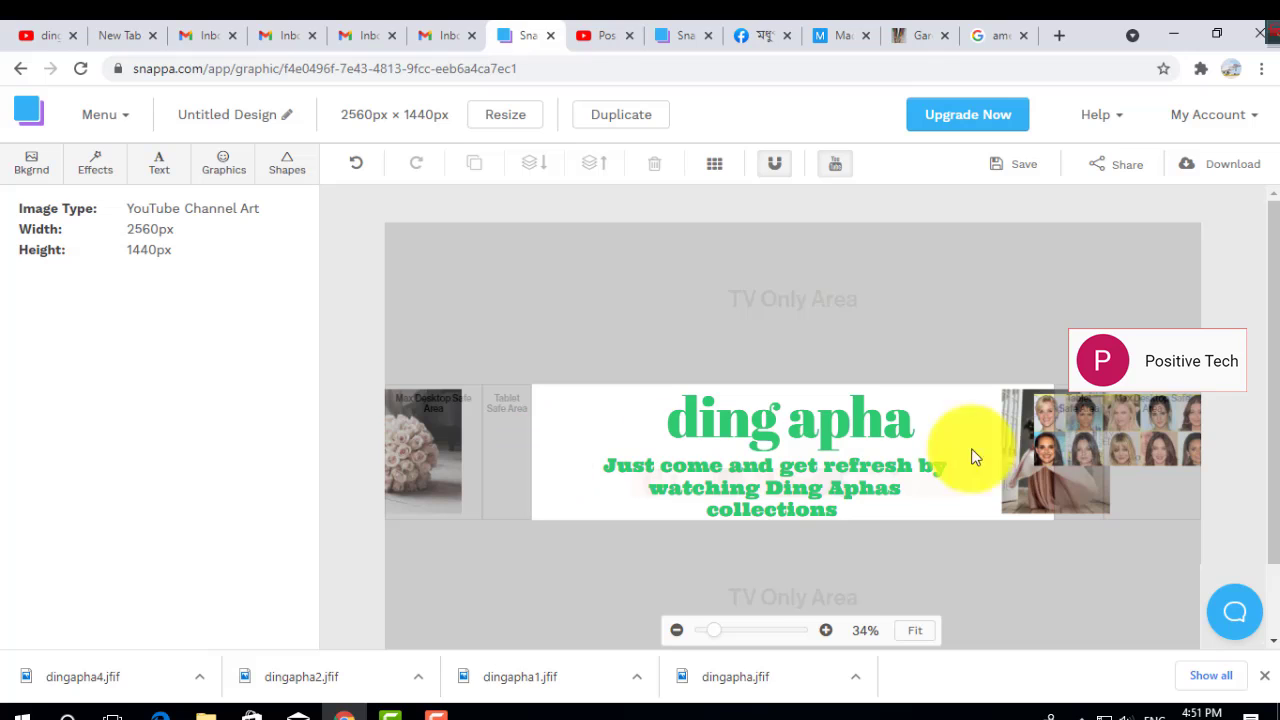
left_click_drag(1114, 451, 541, 446)
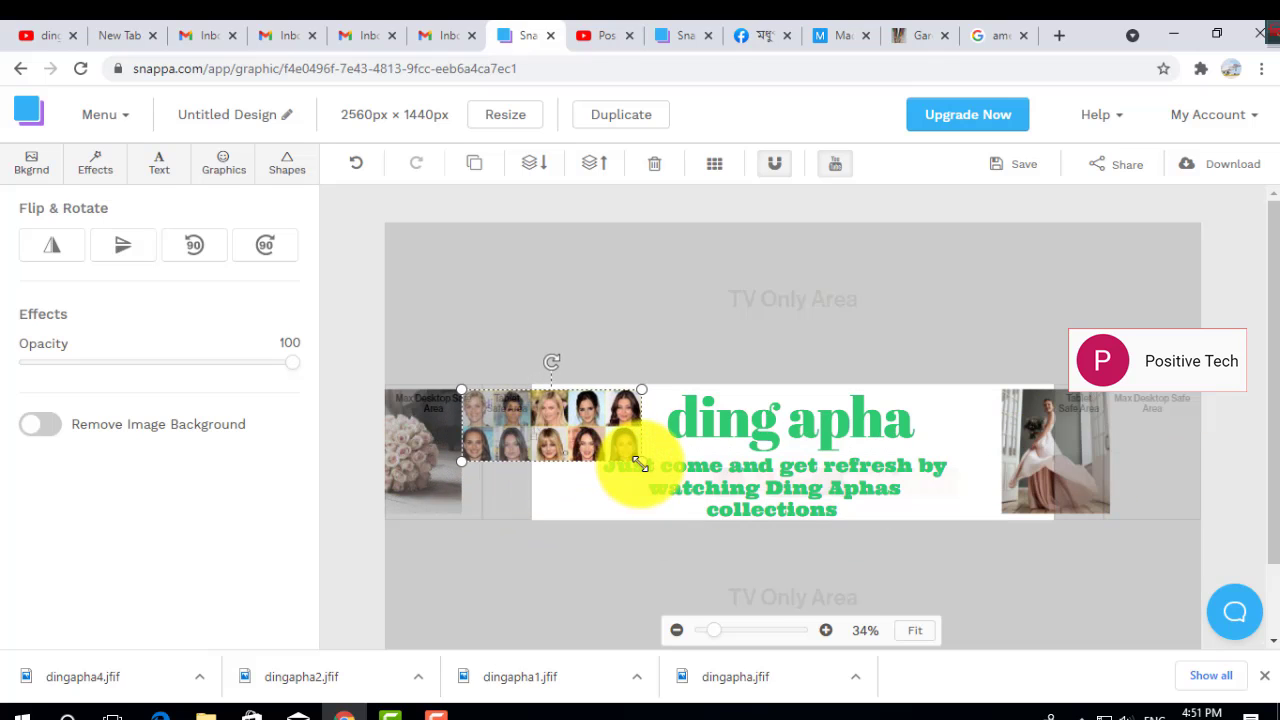
Step: Shrink the portrait collage beside the bouquet photo and move the dancing bride photo to the banner's right edge
left_click_drag(641, 462, 616, 432)
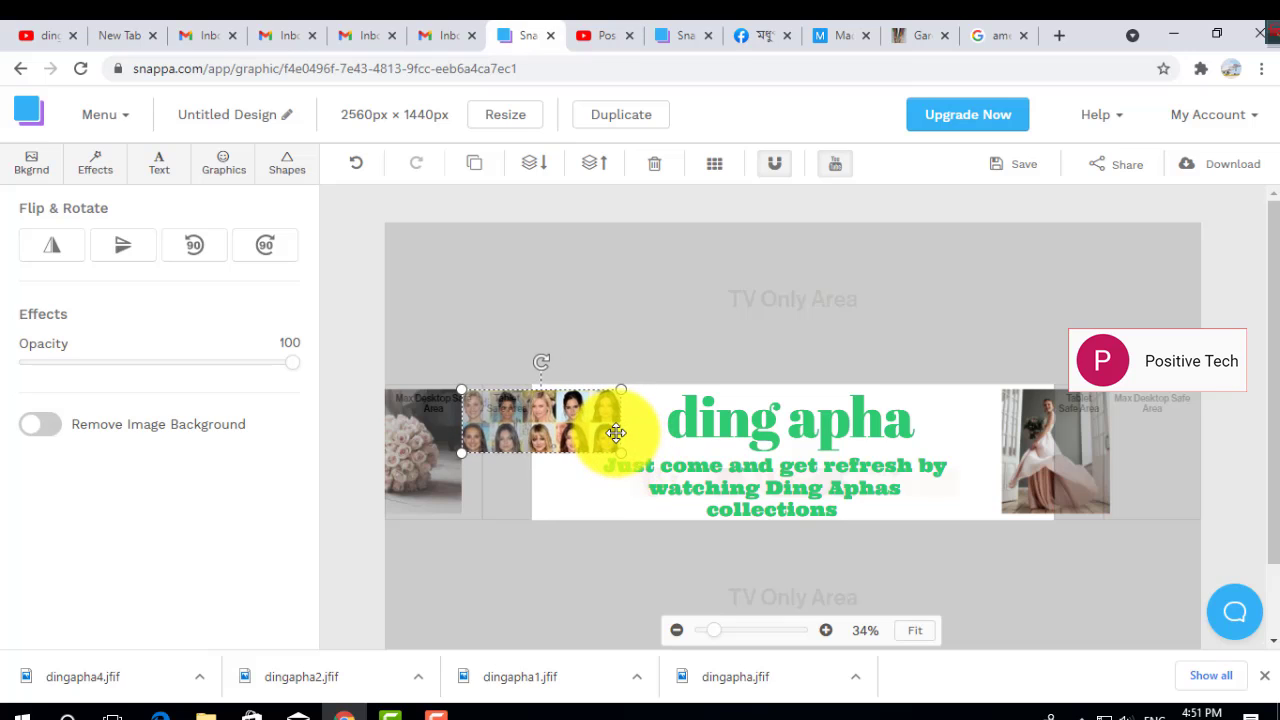
left_click(563, 500)
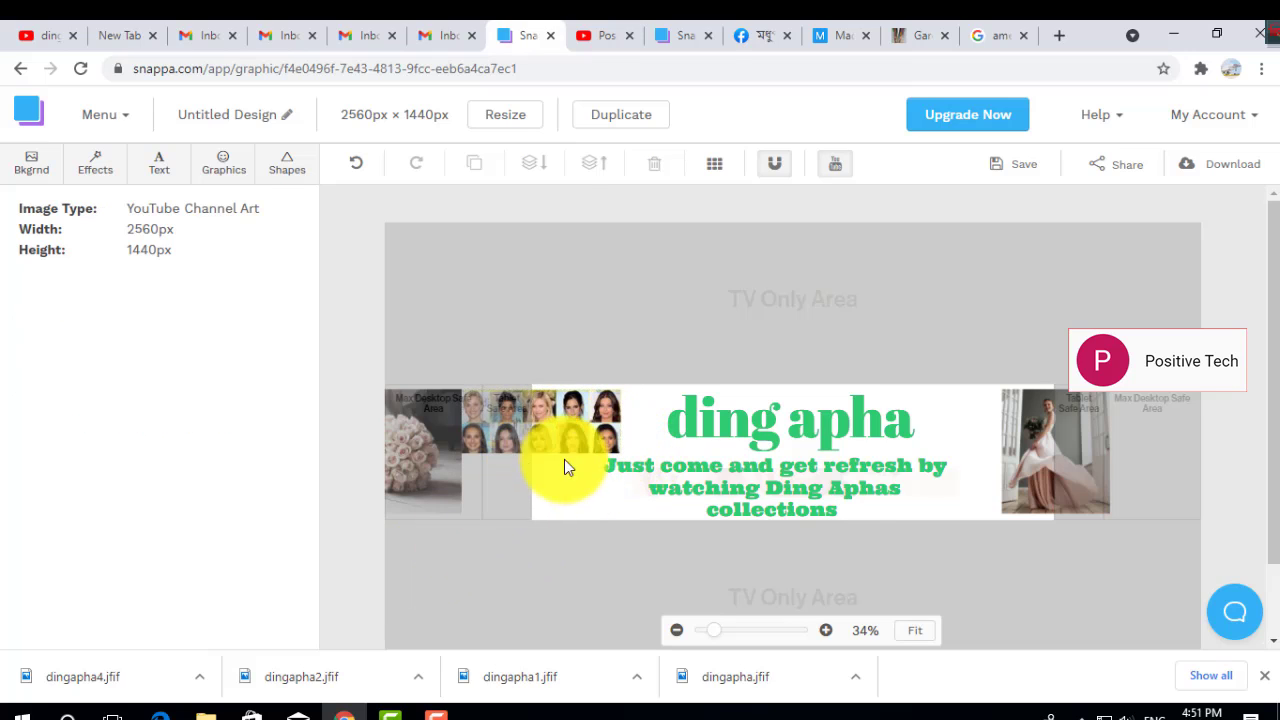
left_click(1029, 470)
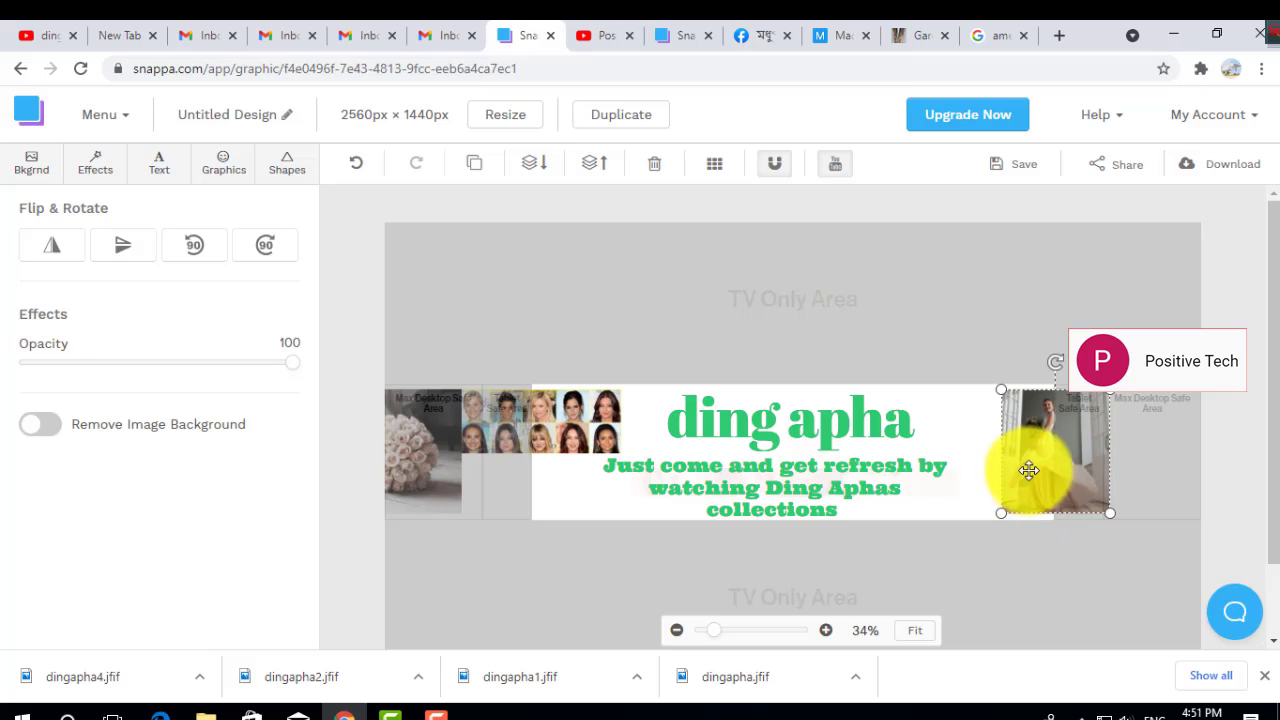
left_click_drag(1029, 470, 1126, 469)
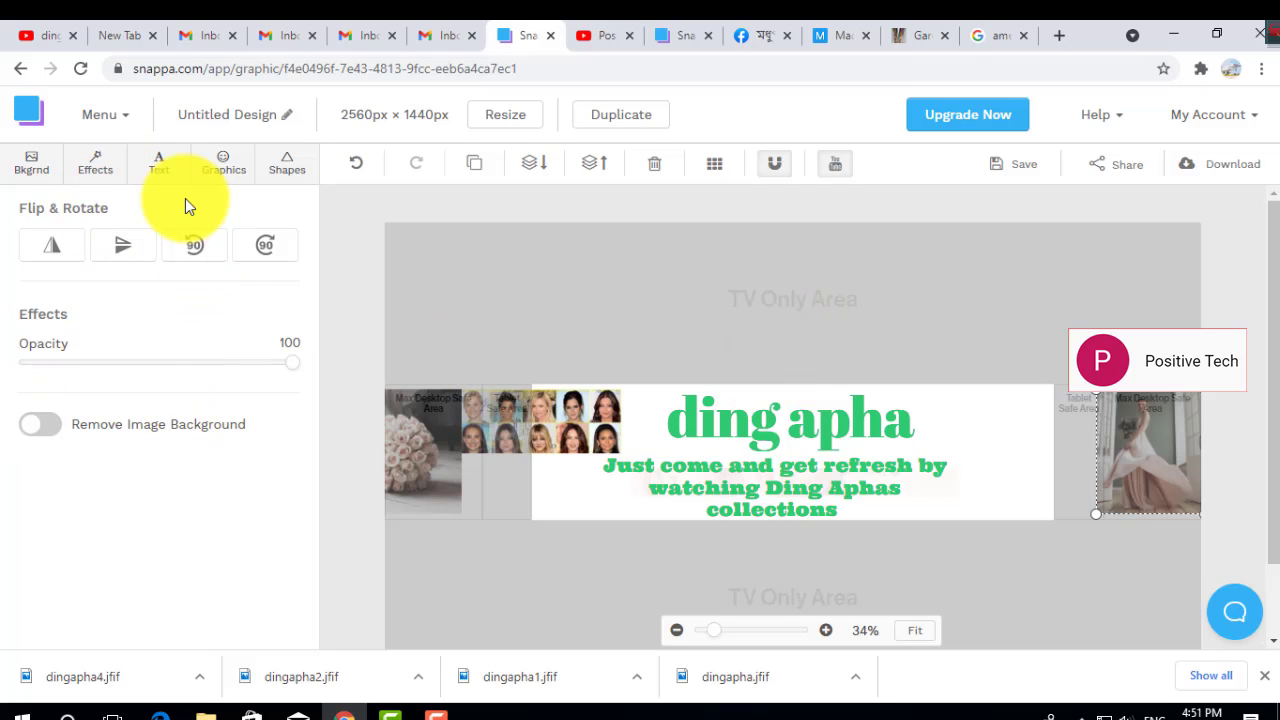
Step: Upload the dingapha1 image from the Desktop to the image uploads
left_click(97, 170)
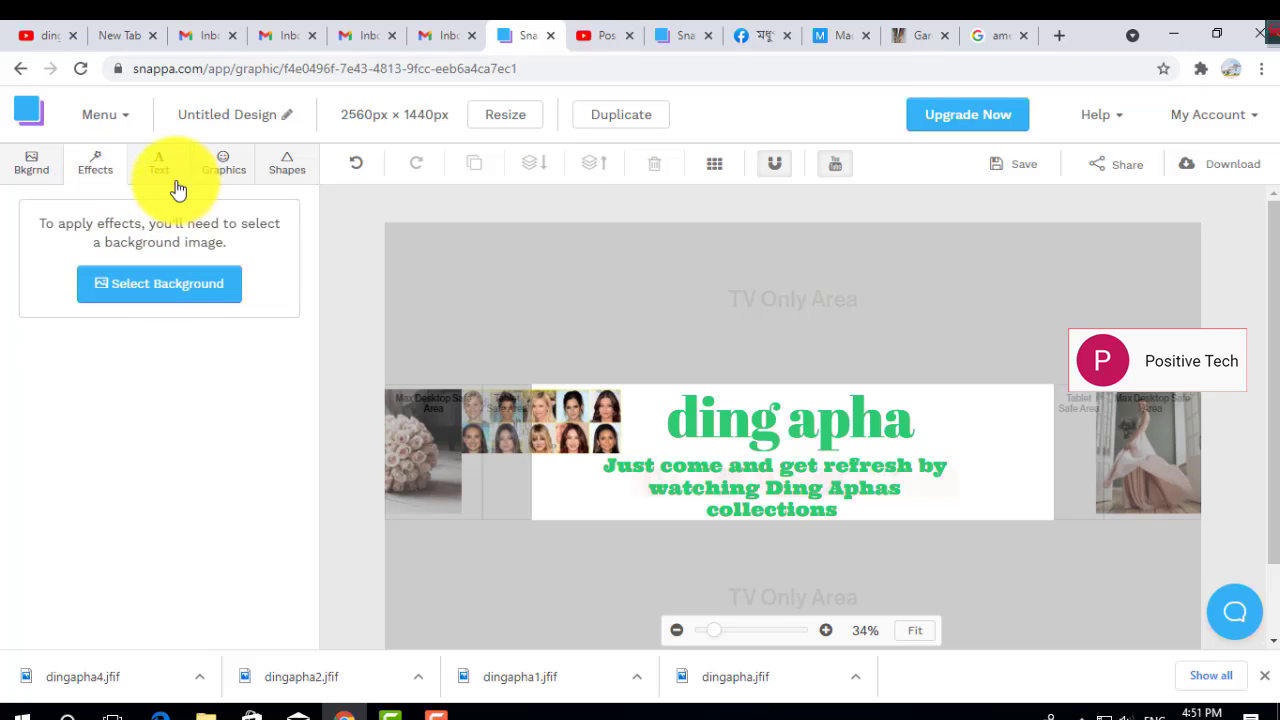
left_click(35, 163)
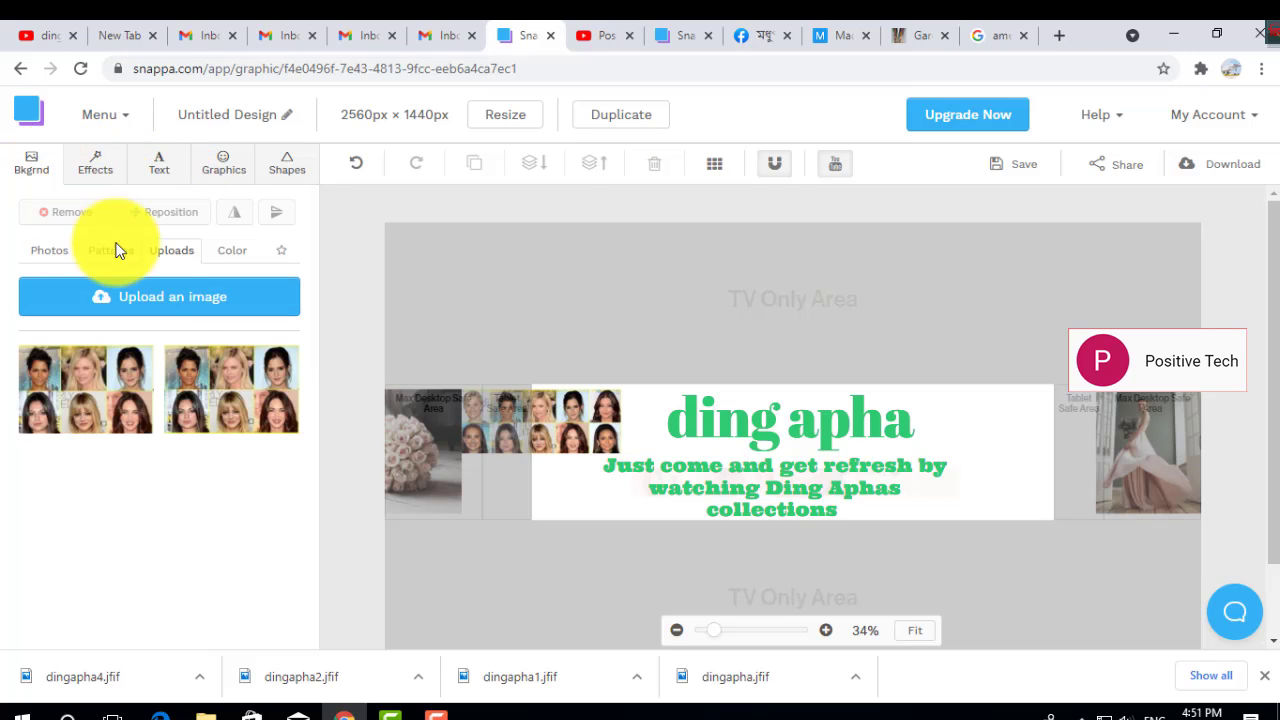
left_click(208, 300)
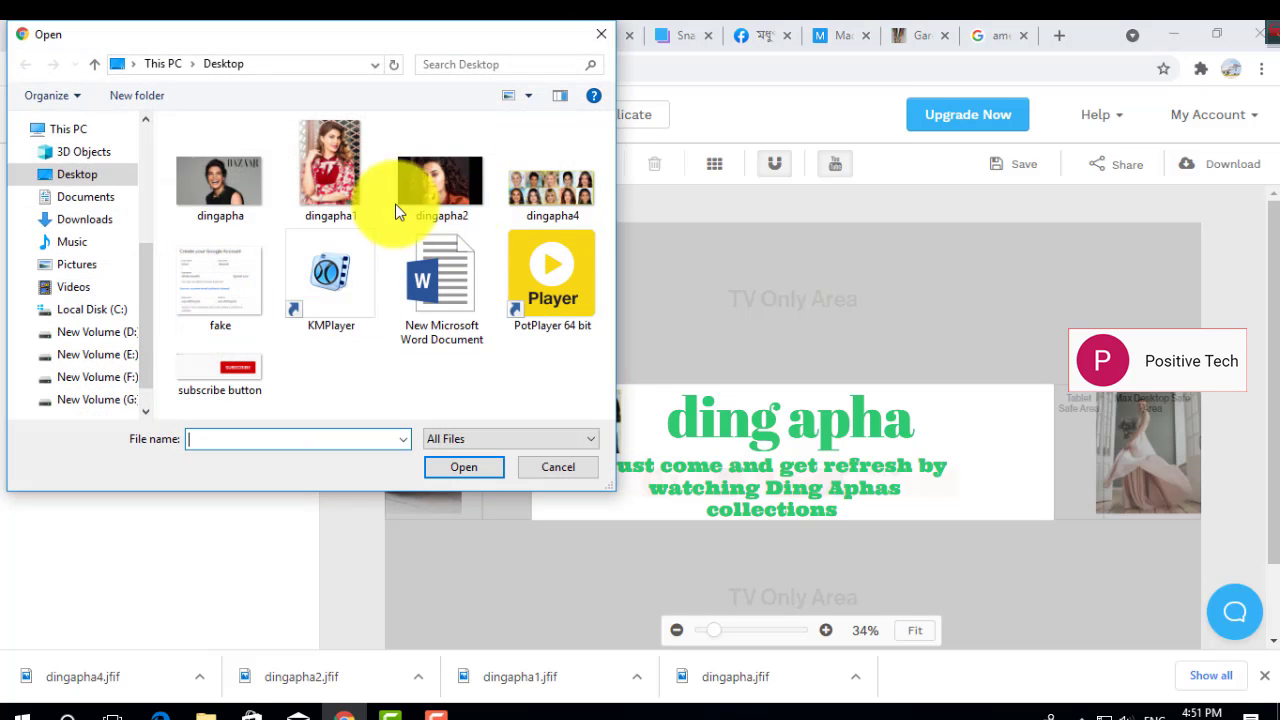
left_click(337, 175)
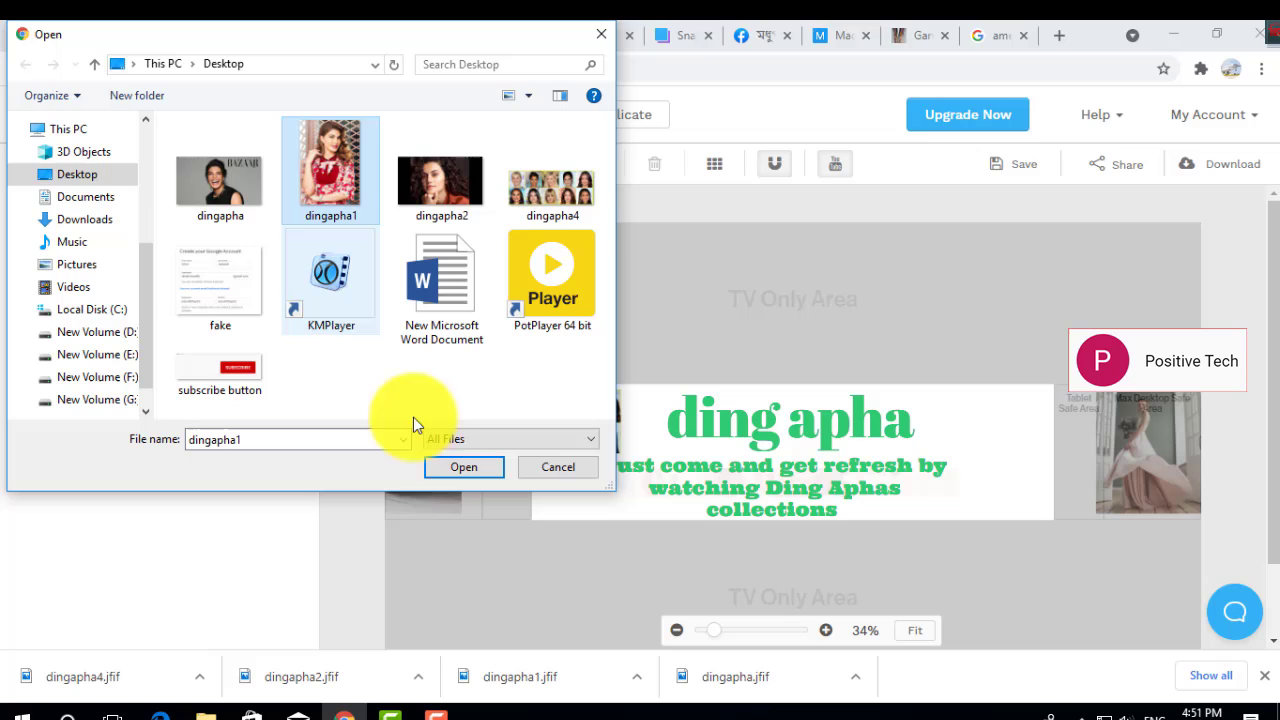
left_click(452, 462)
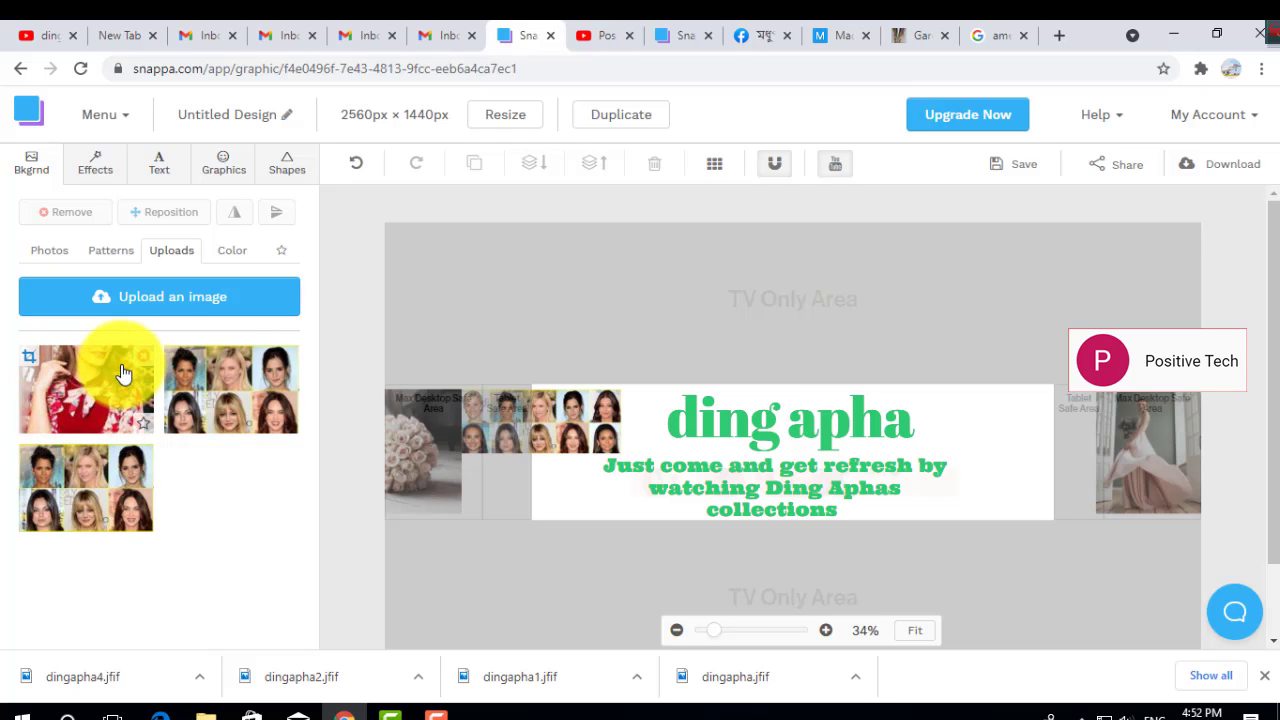
Step: Crop the lower part off the uploaded dingapha1 image, keeping the head and shoulders, and accept the new version
left_click(28, 358)
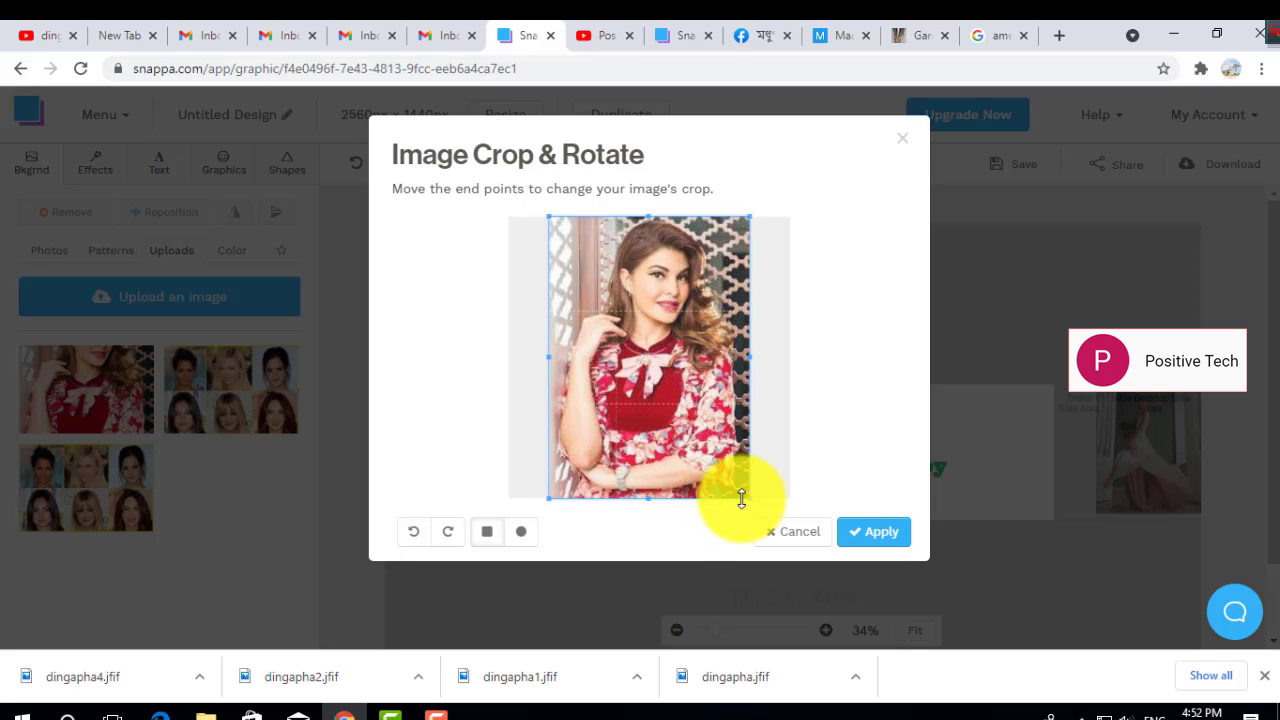
left_click_drag(745, 494, 745, 366)
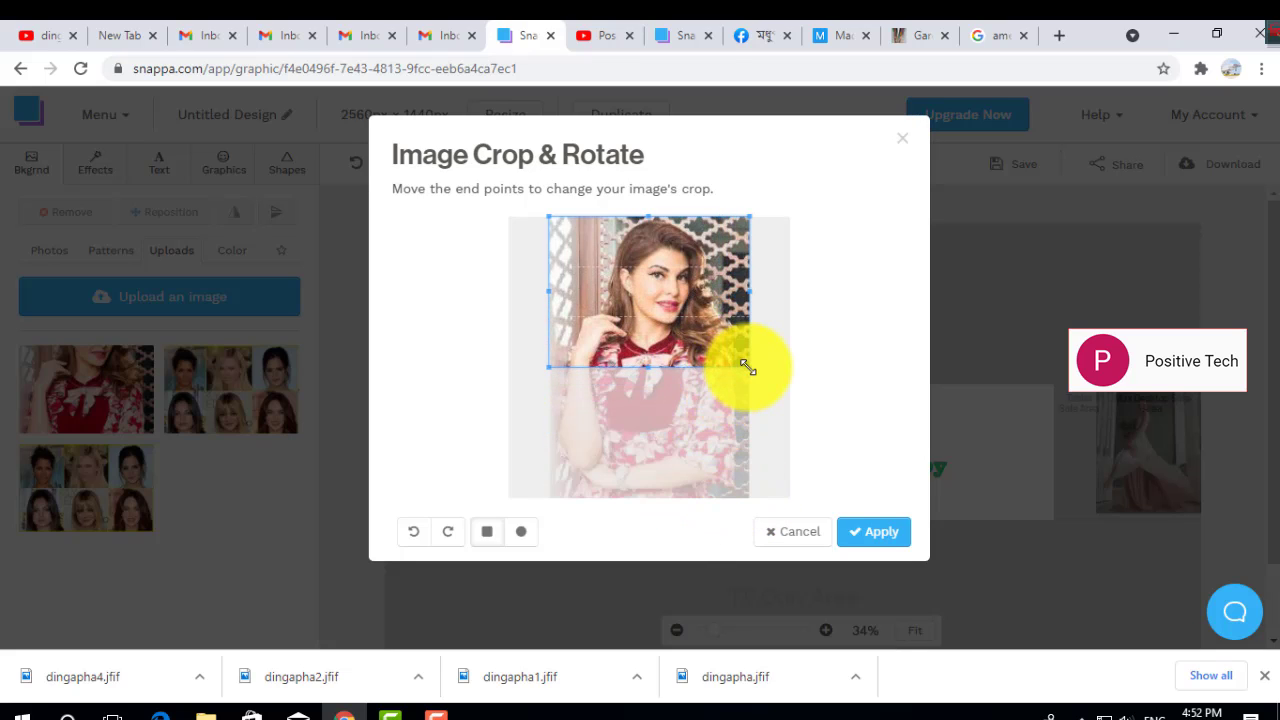
left_click(877, 535)
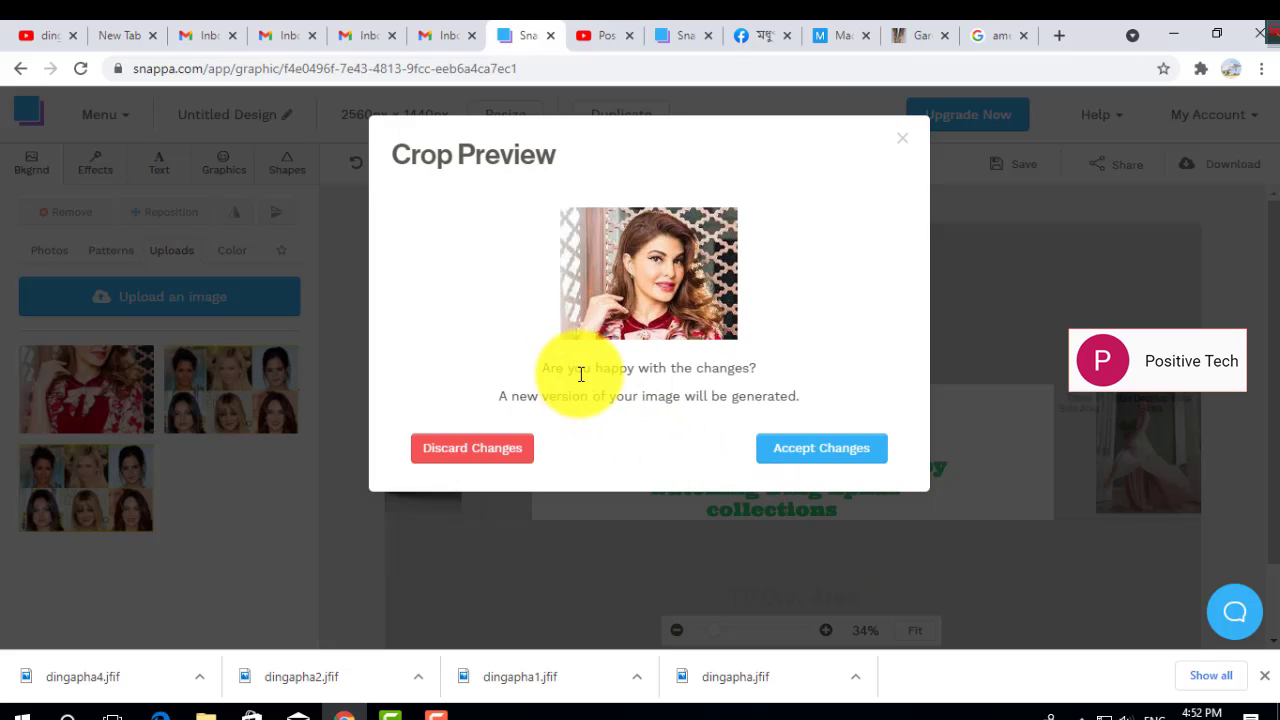
left_click(845, 447)
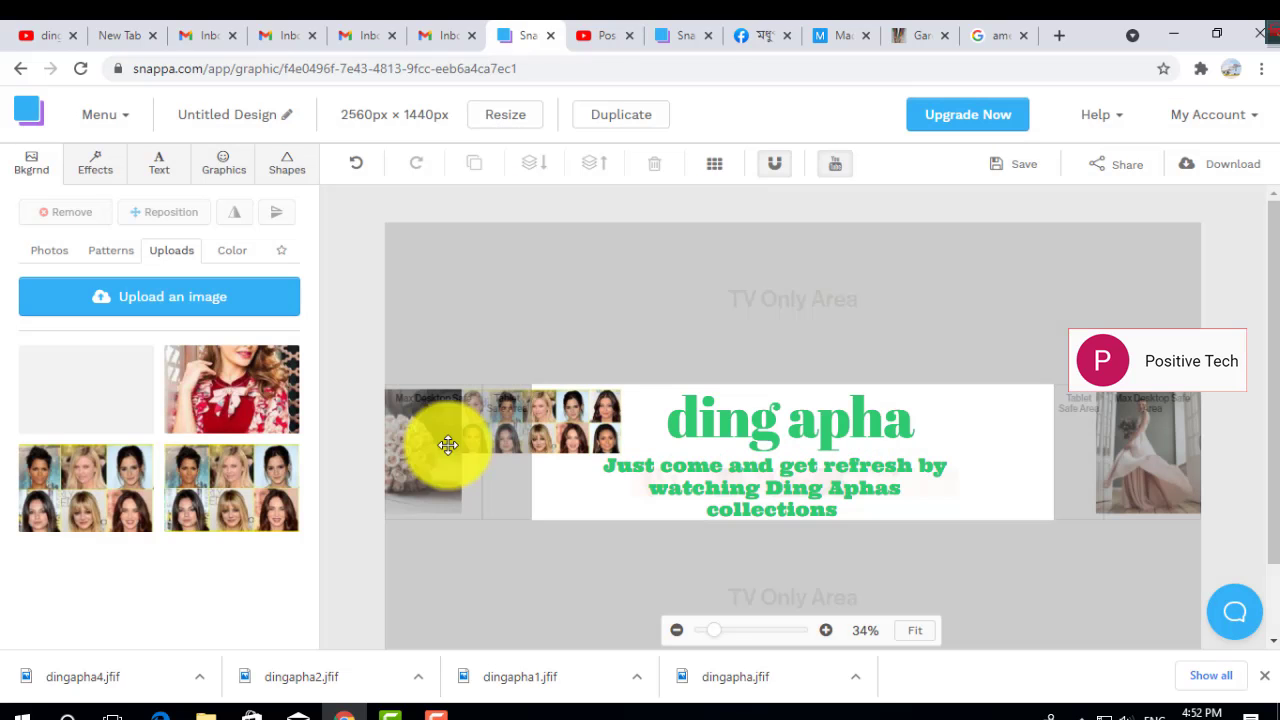
Step: Try the cropped dingapha1 portrait over the dancing bride photo and as the design's background, and undo the background change
mouse_move(88, 410)
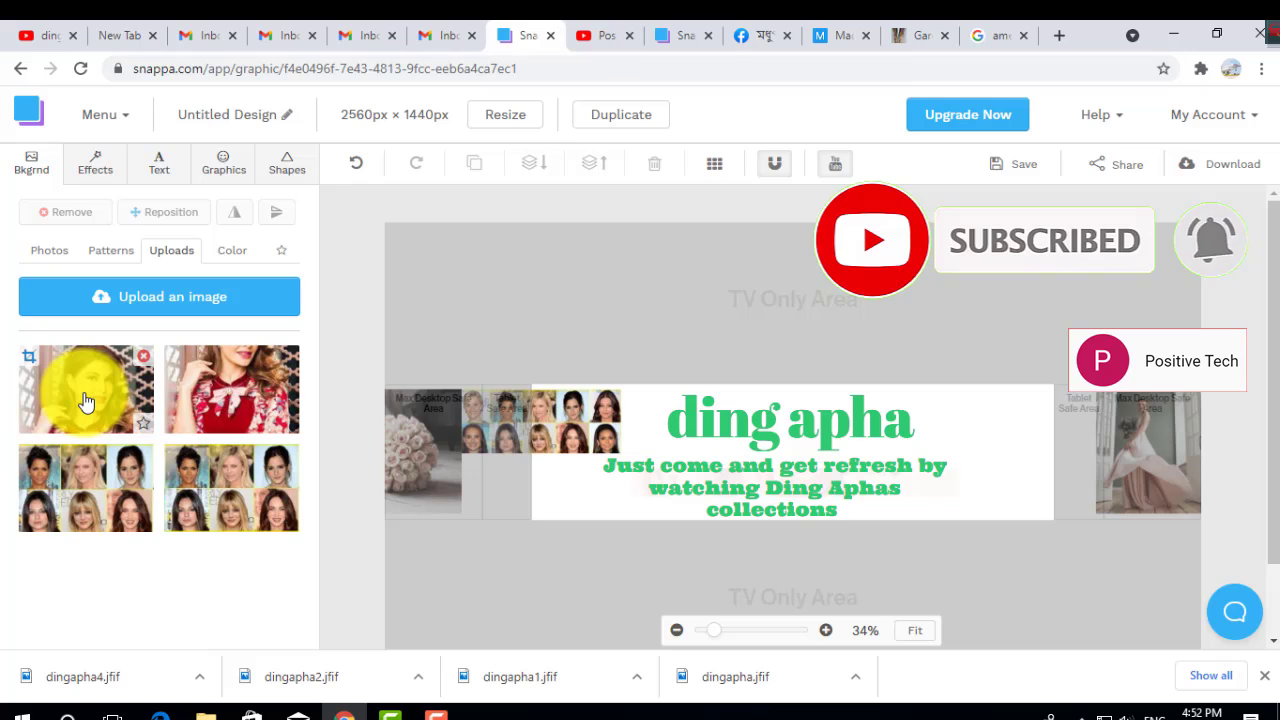
left_click_drag(82, 398, 1124, 420)
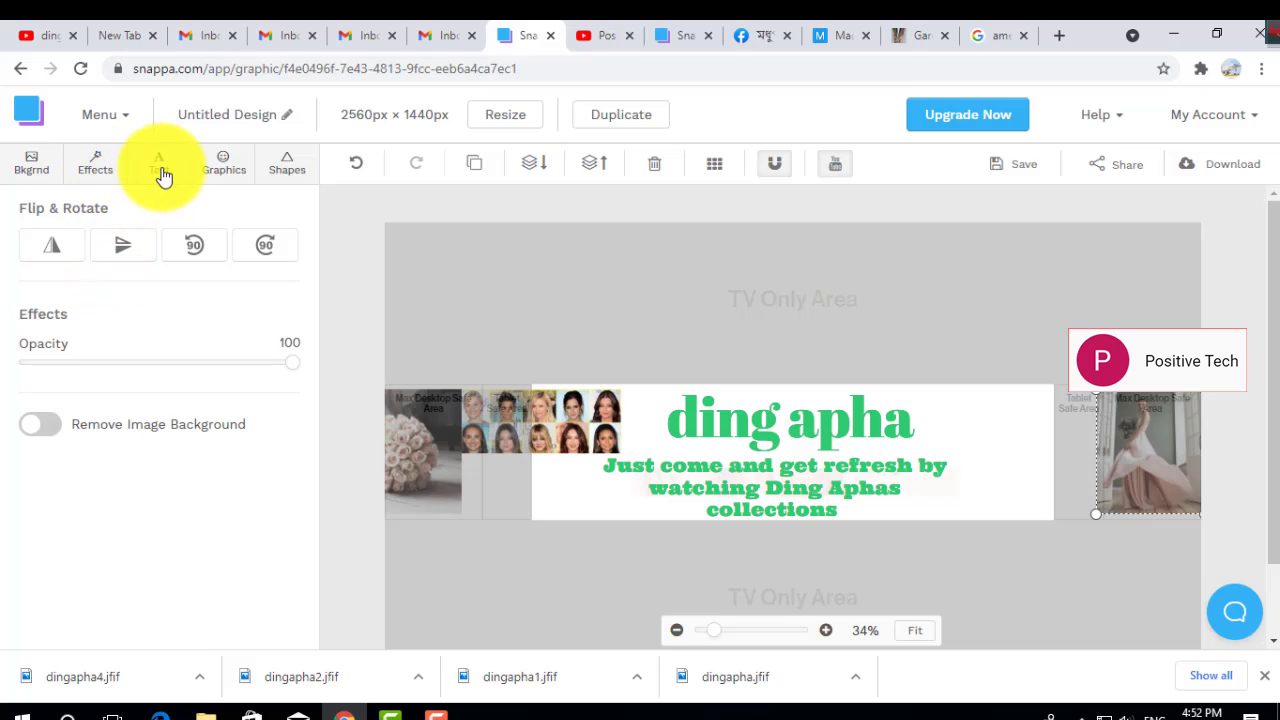
left_click(103, 171)
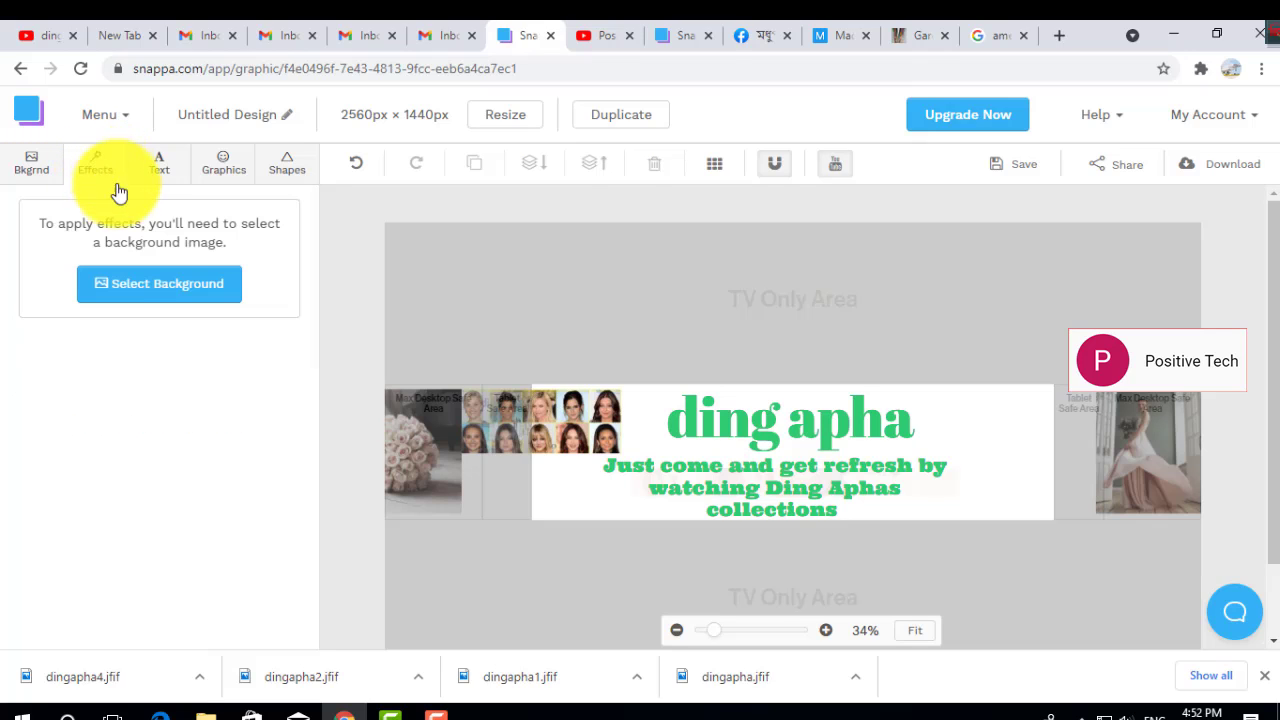
left_click(152, 296)
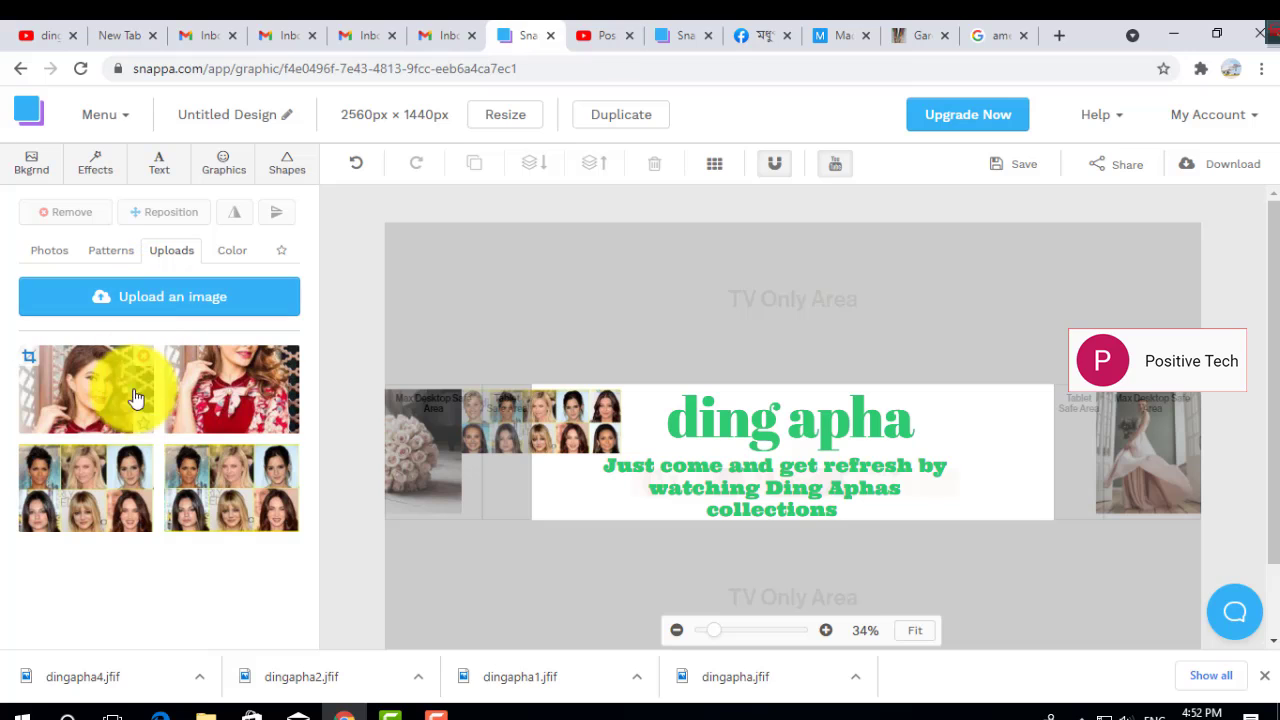
left_click(88, 415)
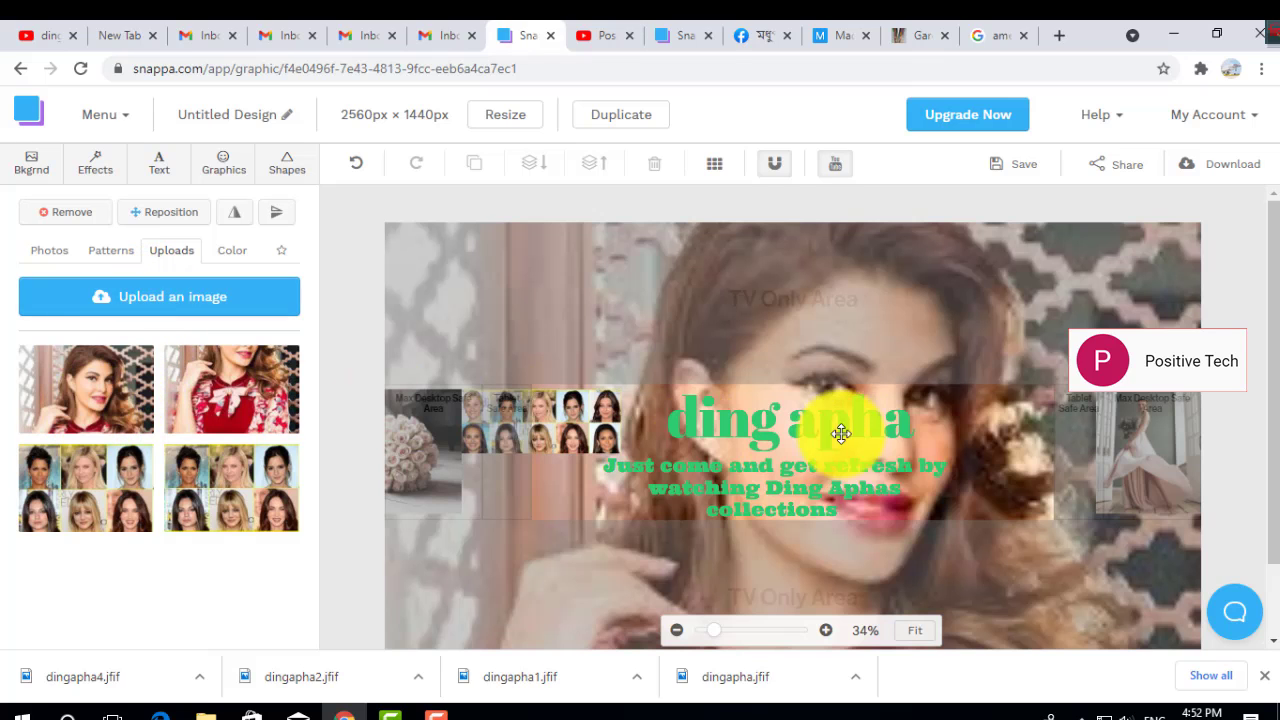
left_click(357, 165)
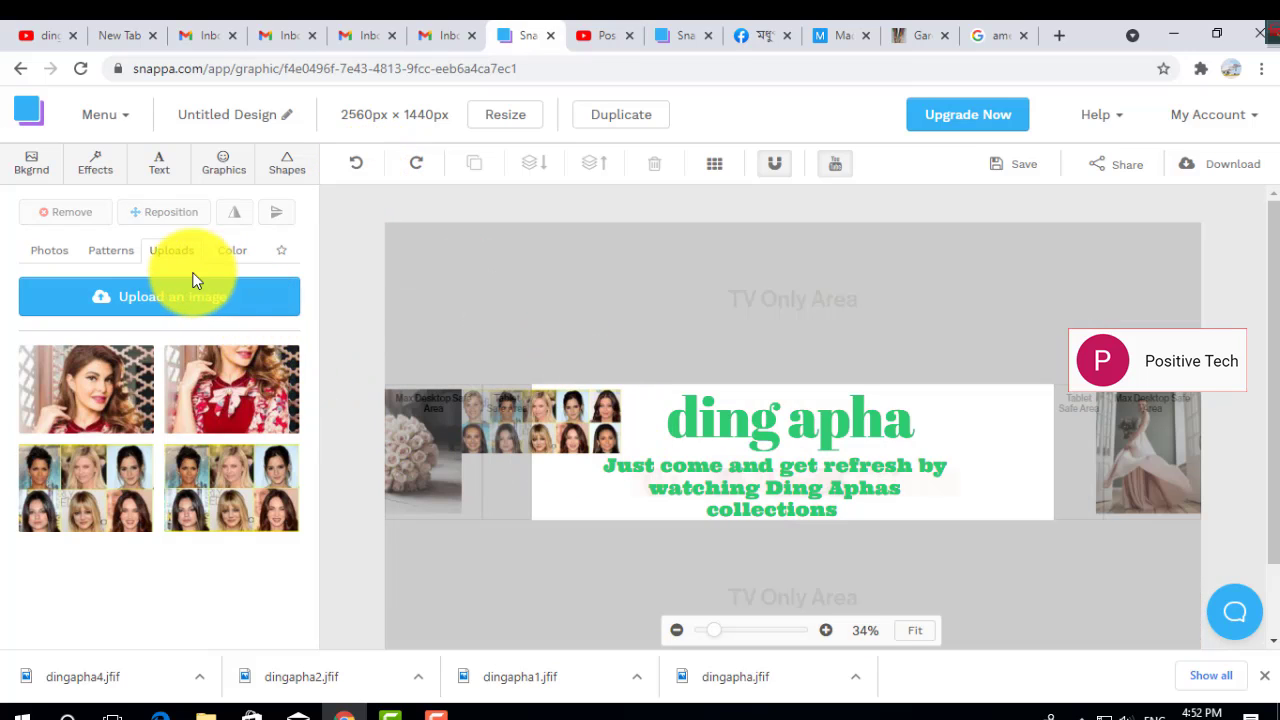
left_click(50, 252)
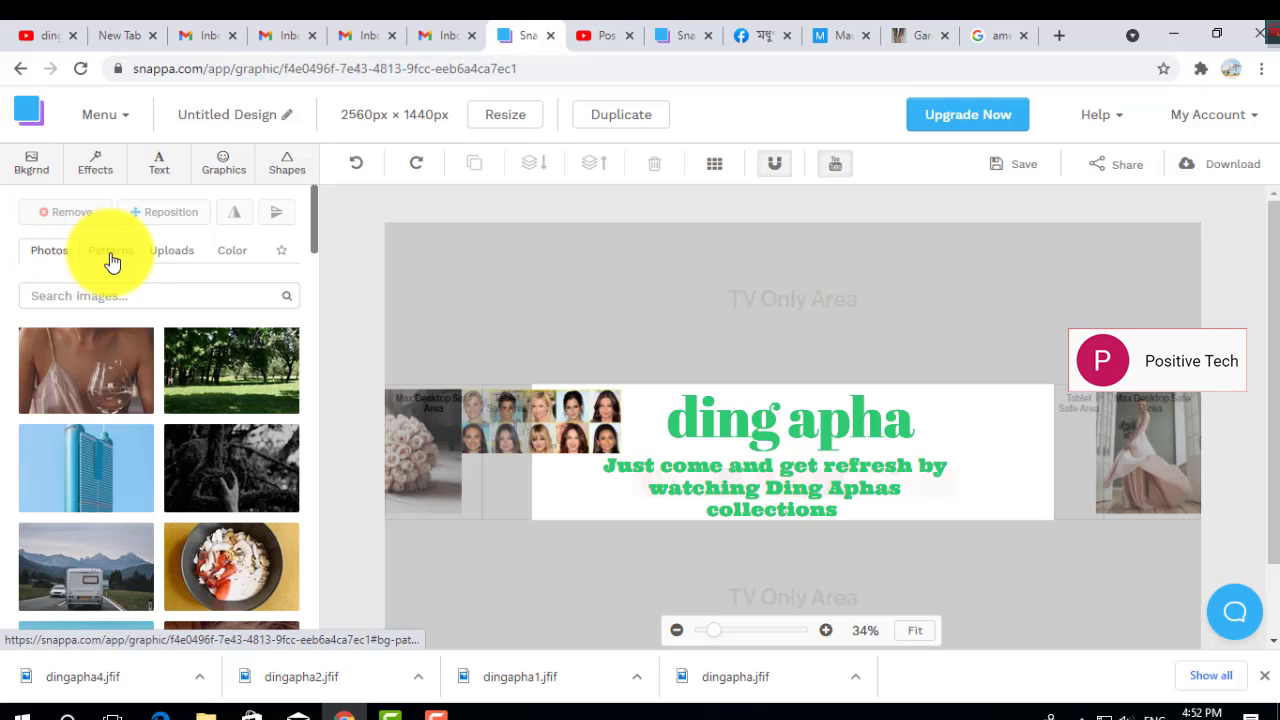
left_click(170, 254)
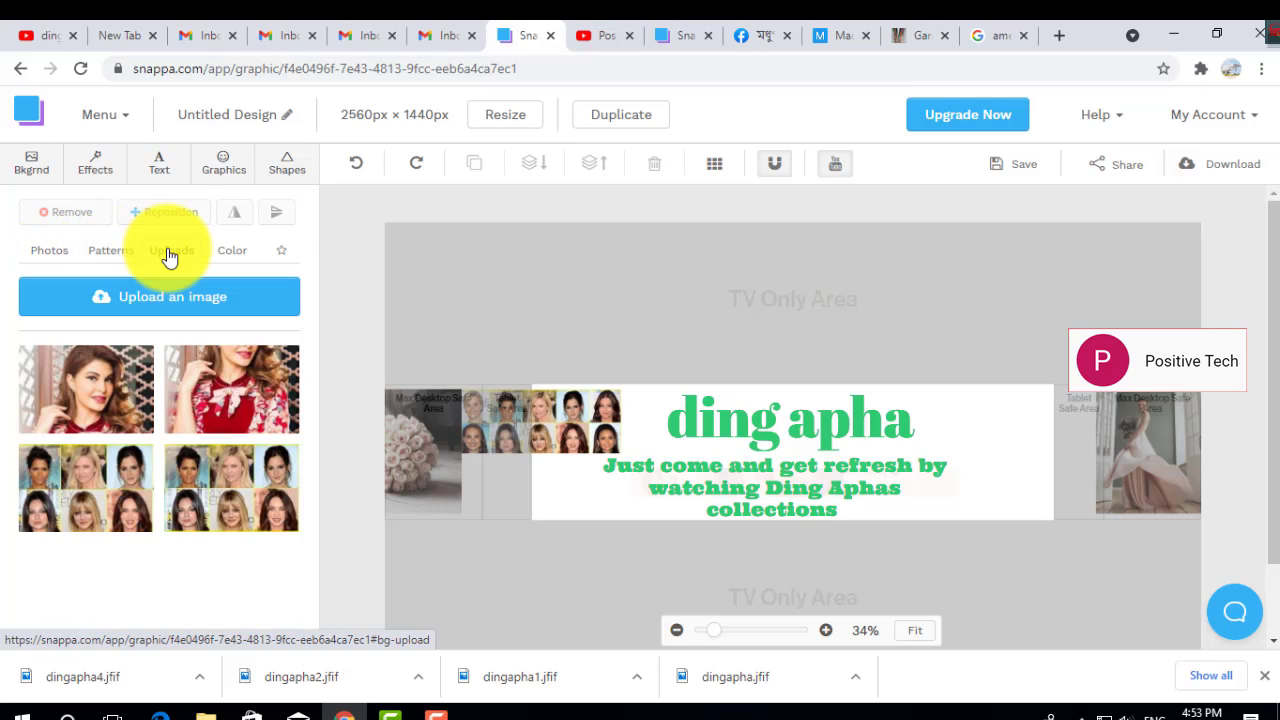
left_click(60, 255)
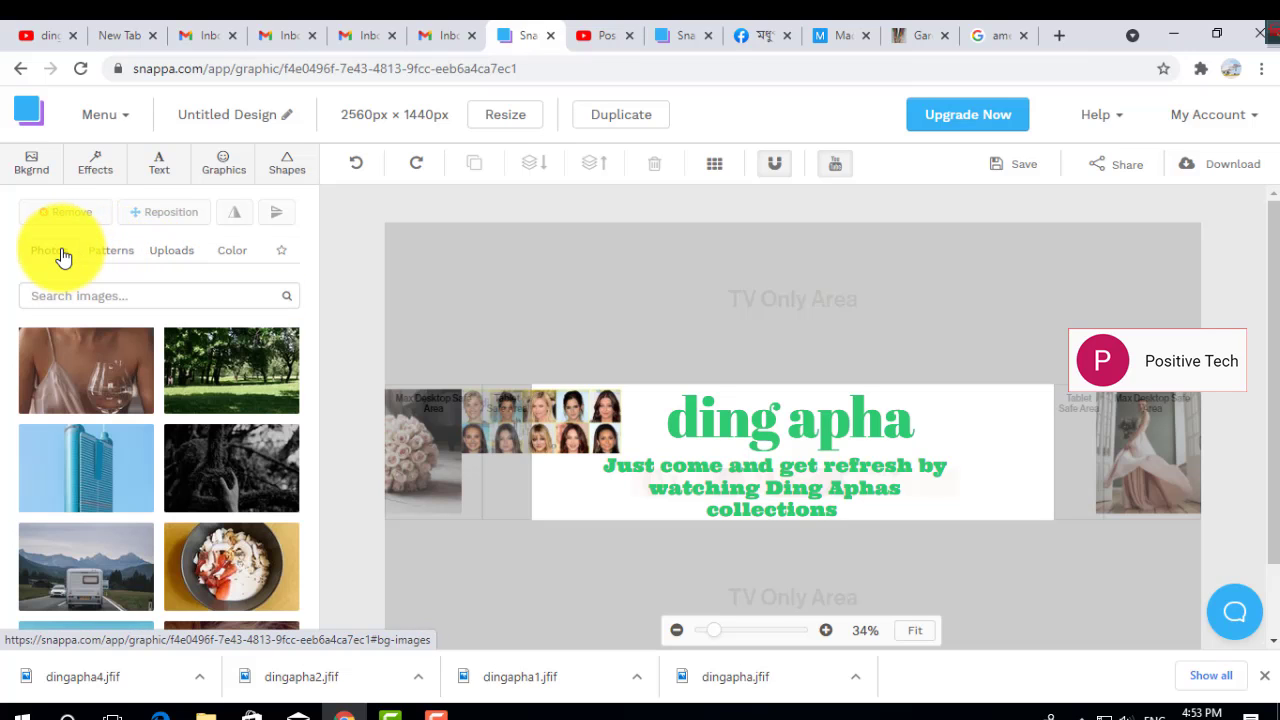
left_click(118, 256)
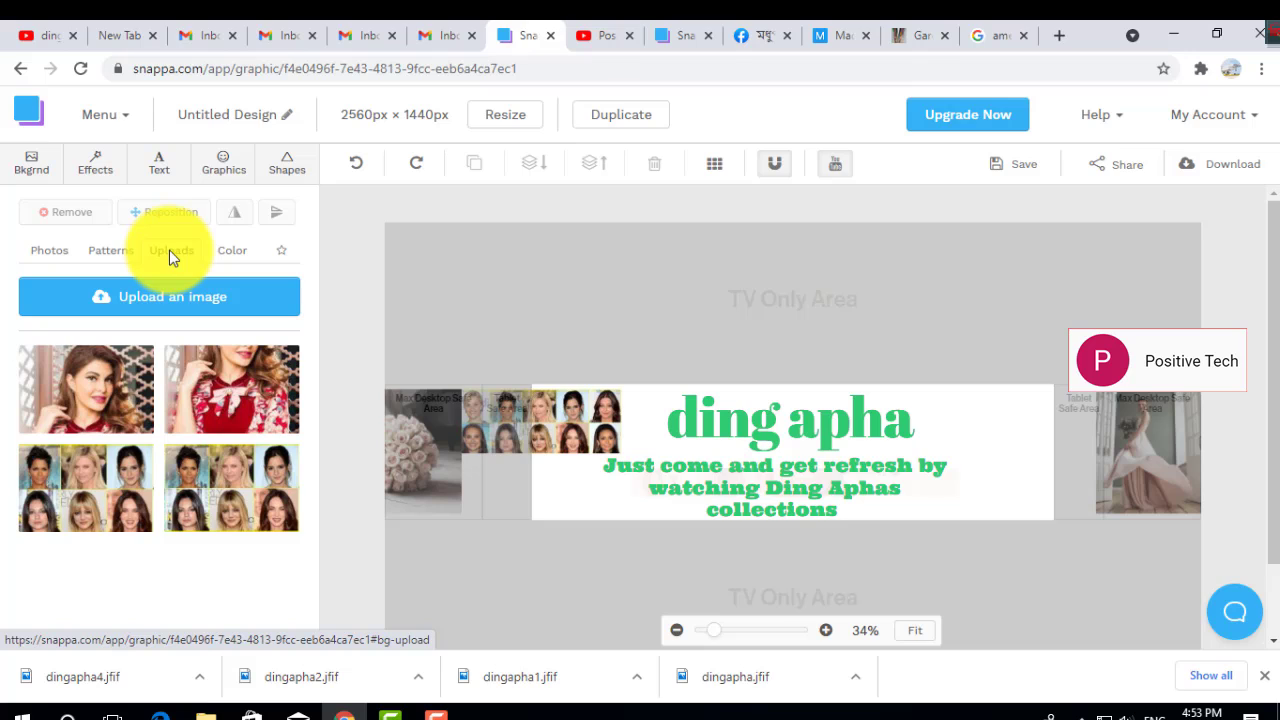
left_click(170, 250)
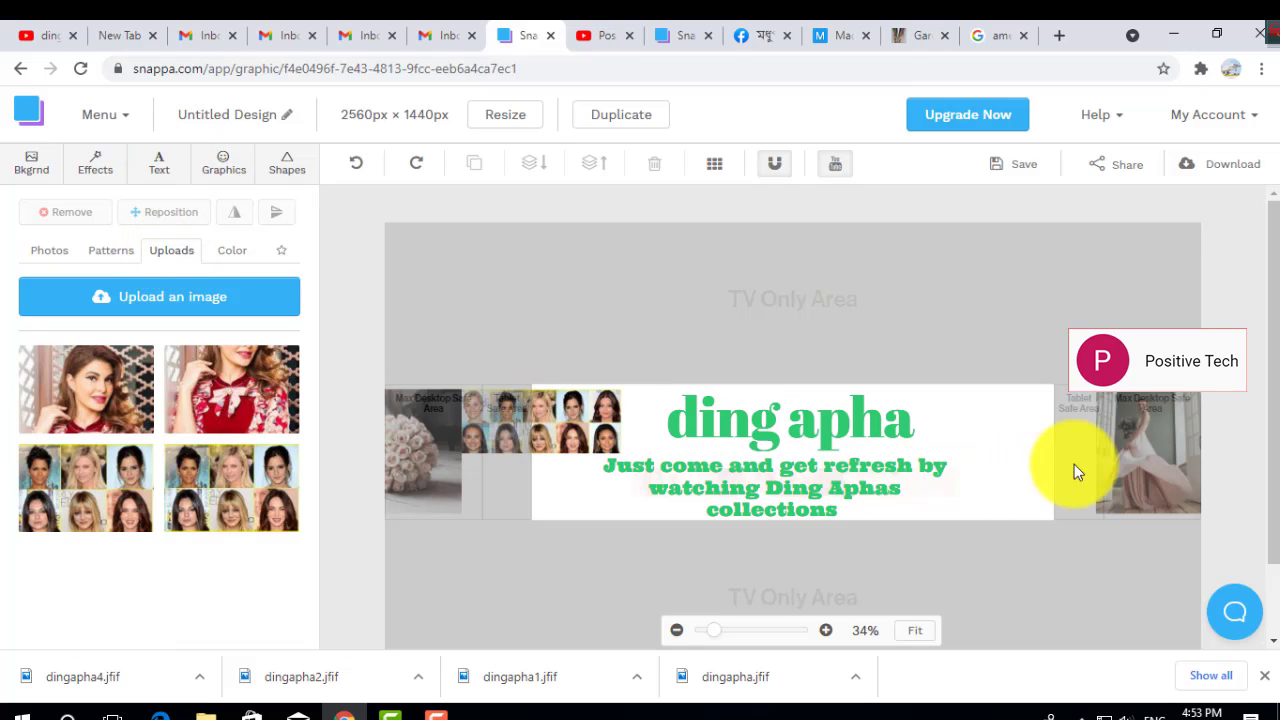
left_click(1130, 448)
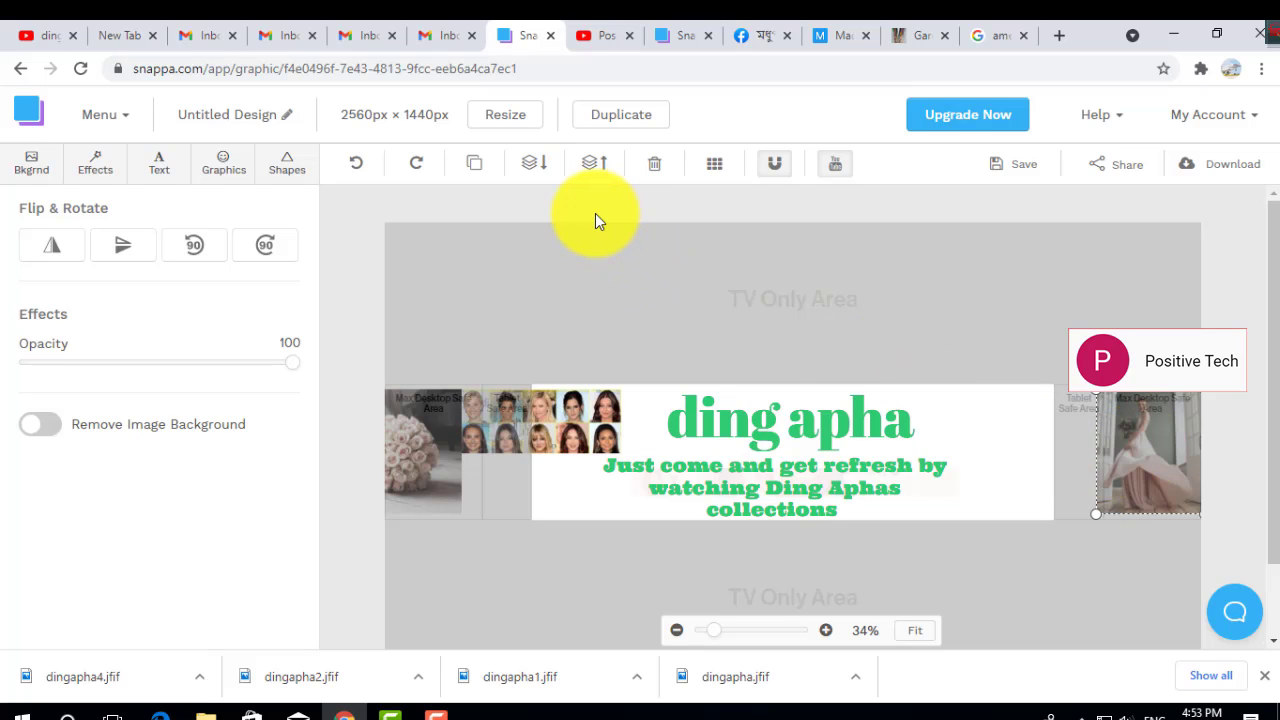
Step: Add the cropped dingapha1 portrait as a graphic, shrink it, and place it in the white area's upper-right corner beside the channel name
left_click(220, 176)
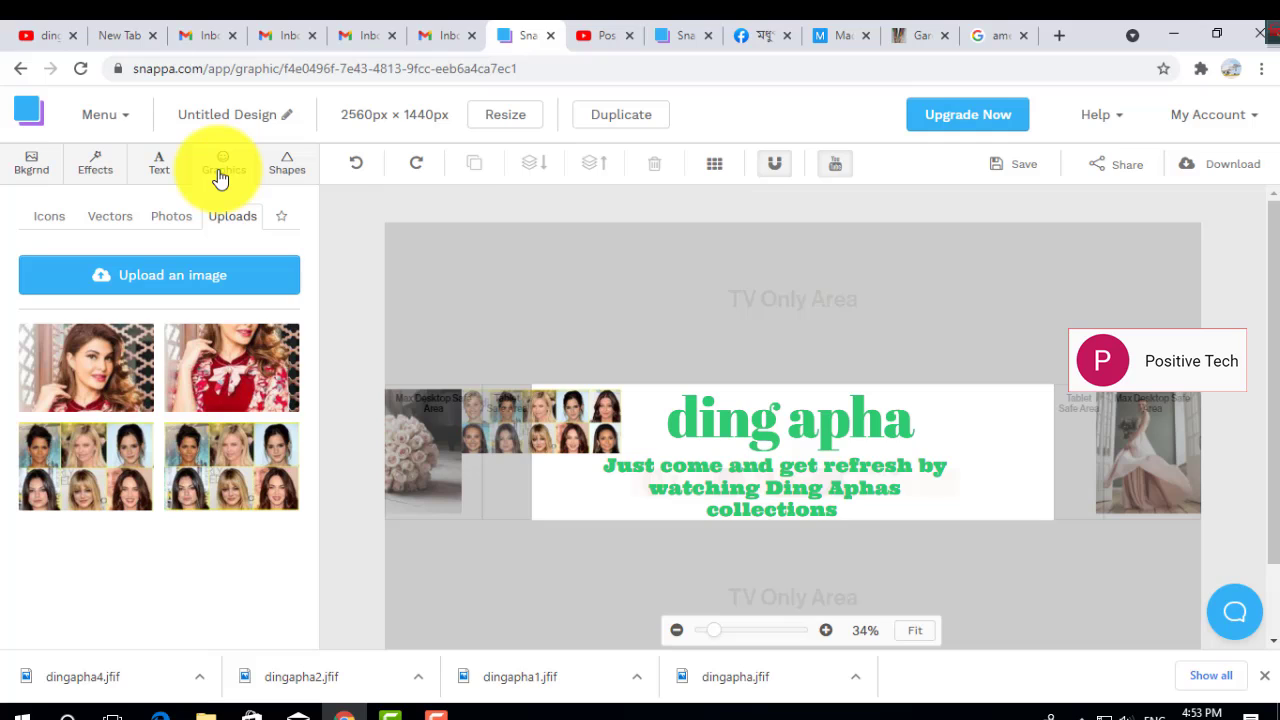
left_click(182, 228)
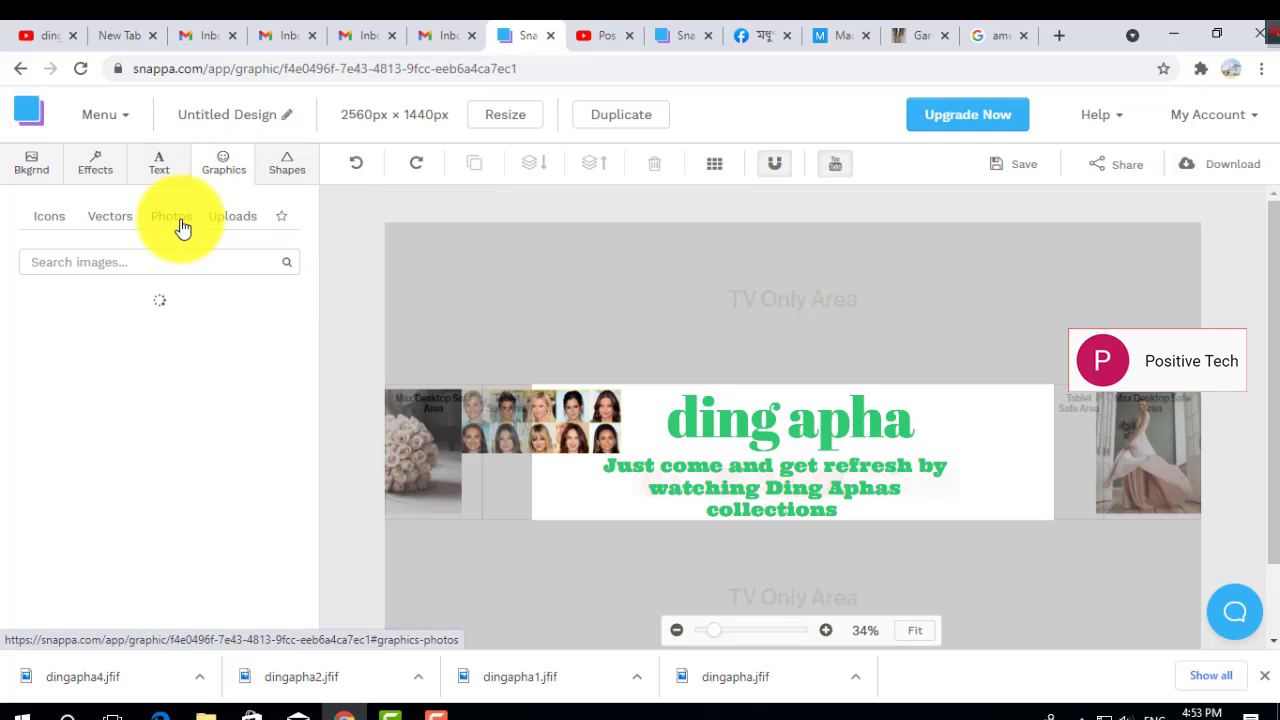
left_click(233, 228)
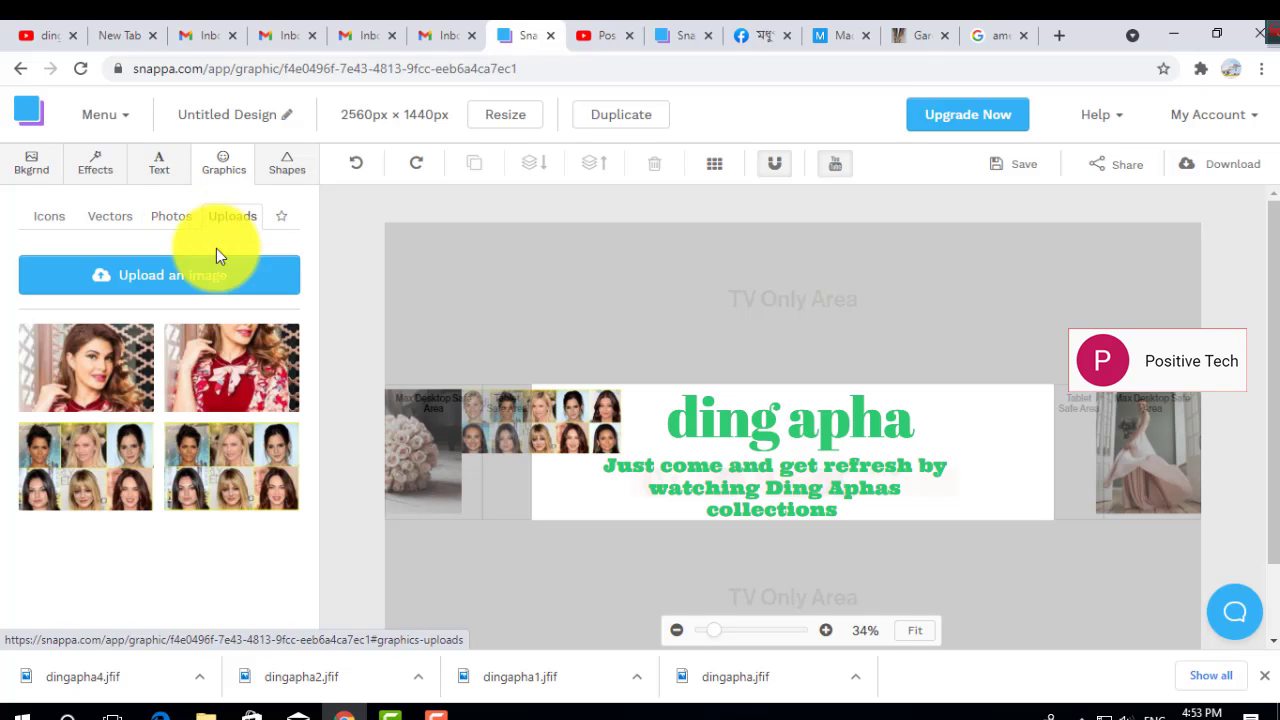
left_click_drag(70, 363, 96, 385)
left_click(96, 385)
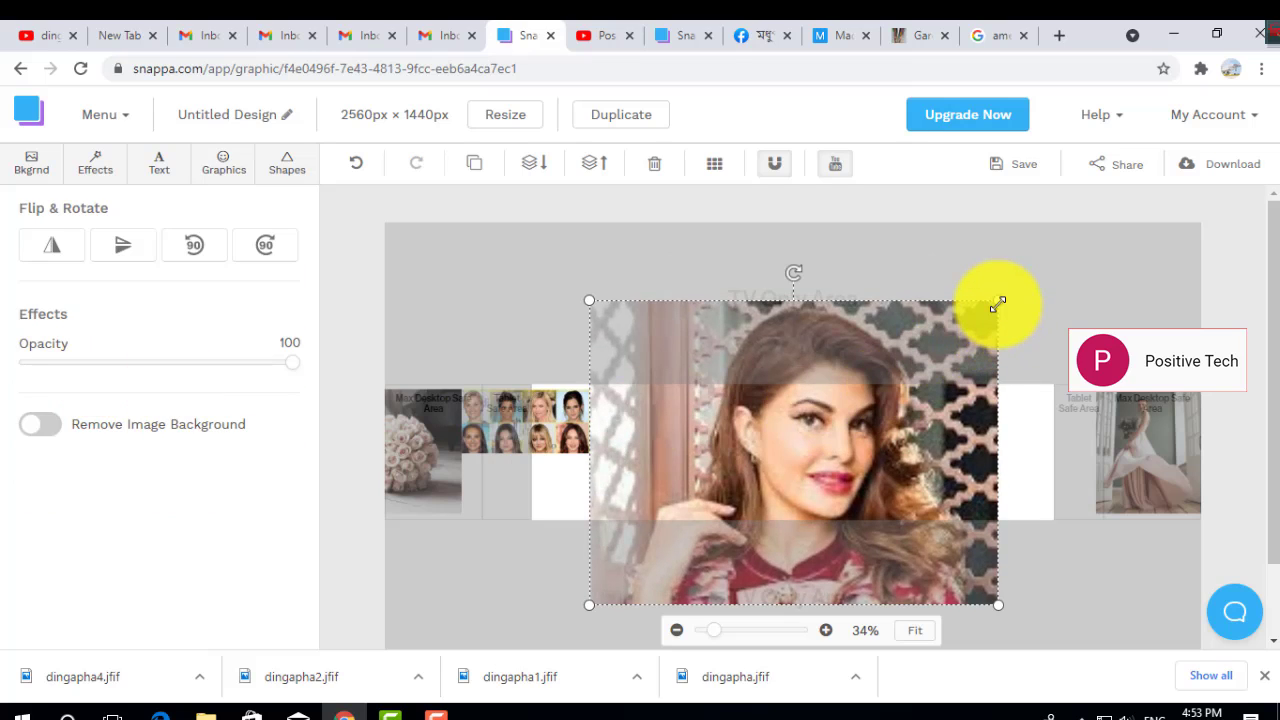
left_click_drag(934, 449, 936, 489)
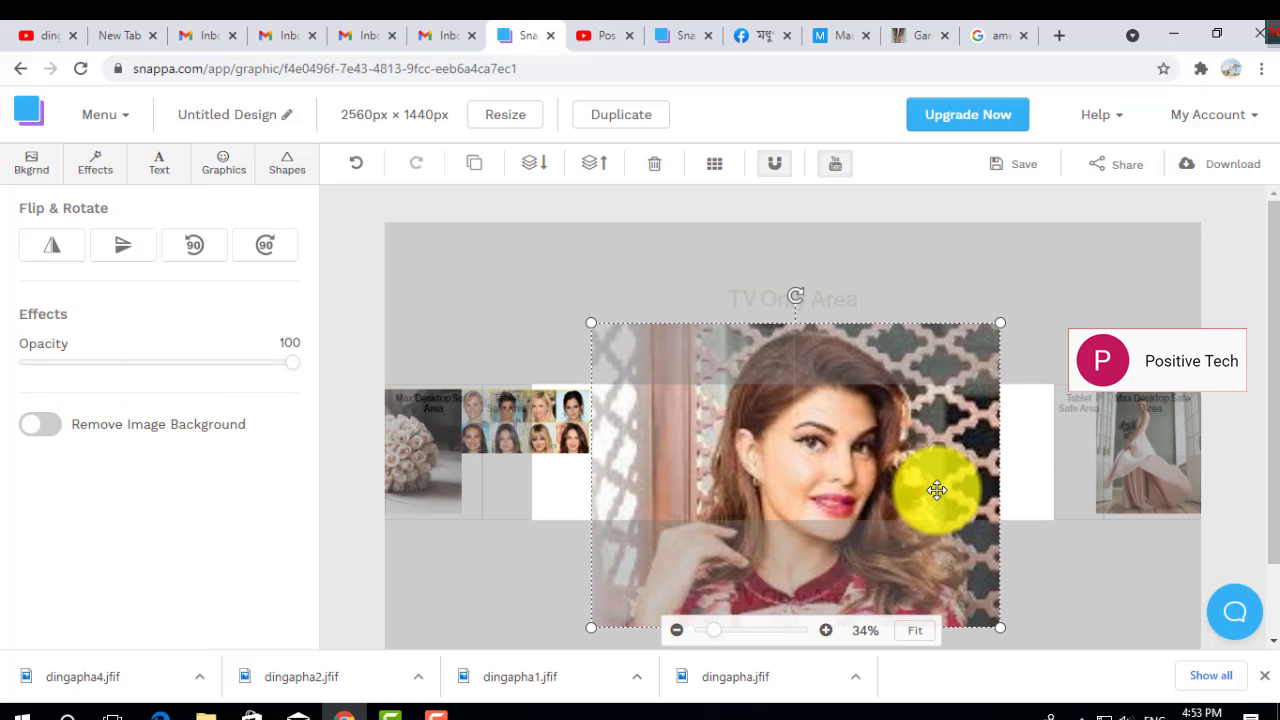
left_click_drag(591, 326, 874, 521)
left_click_drag(1020, 550, 1052, 438)
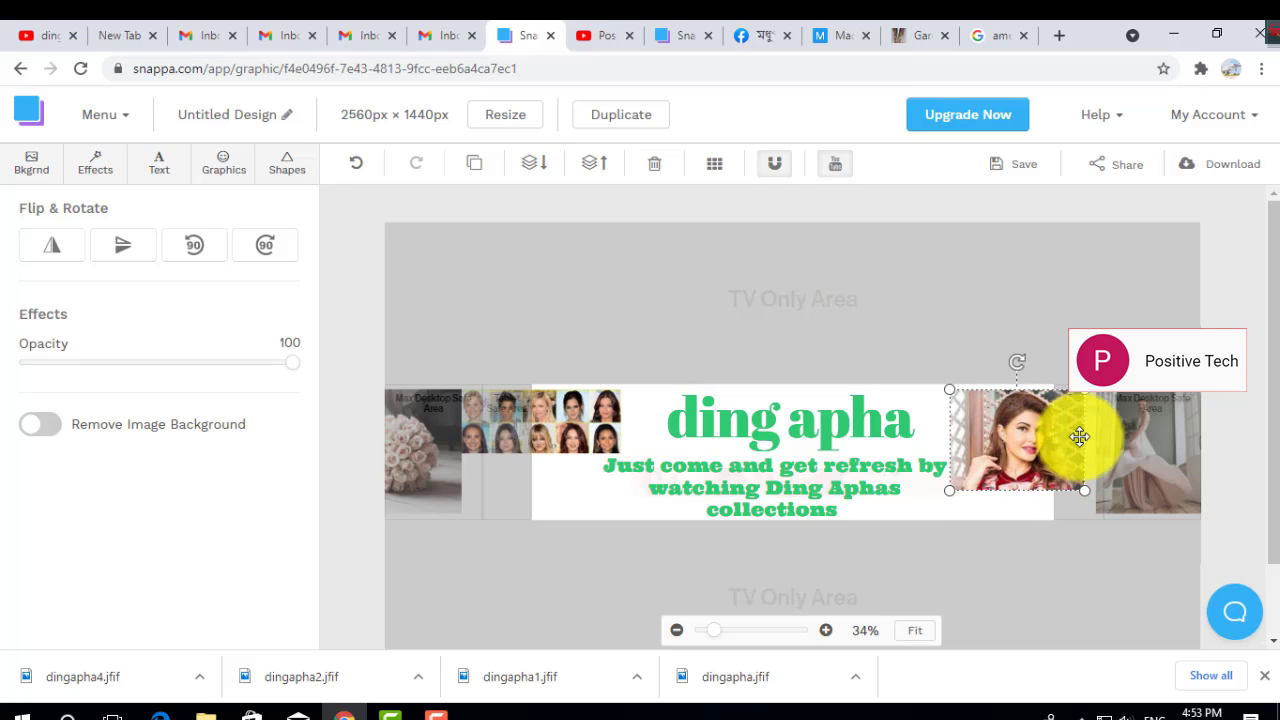
left_click_drag(1081, 397, 1062, 406)
Step: Move the dancing bride photo below the cropped portrait and shrink it to fit the white area's lower-right corner
left_click_drag(1033, 451, 1007, 511)
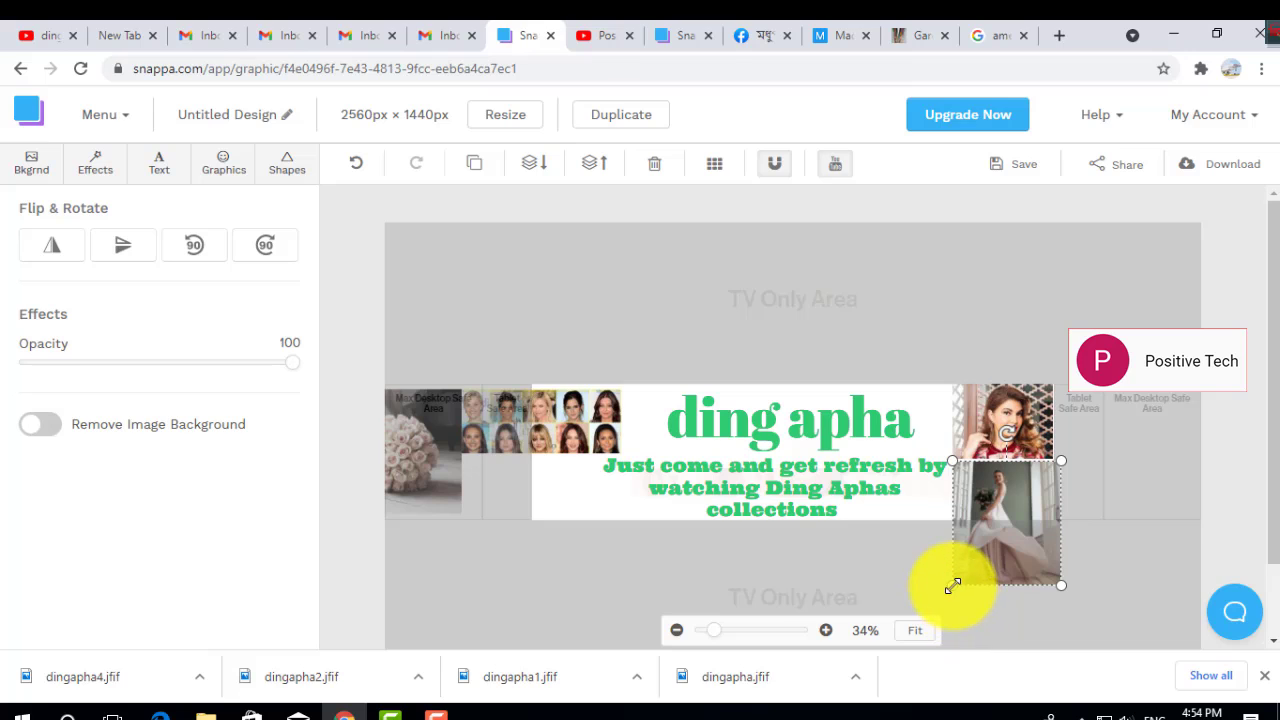
left_click_drag(952, 586, 1045, 485)
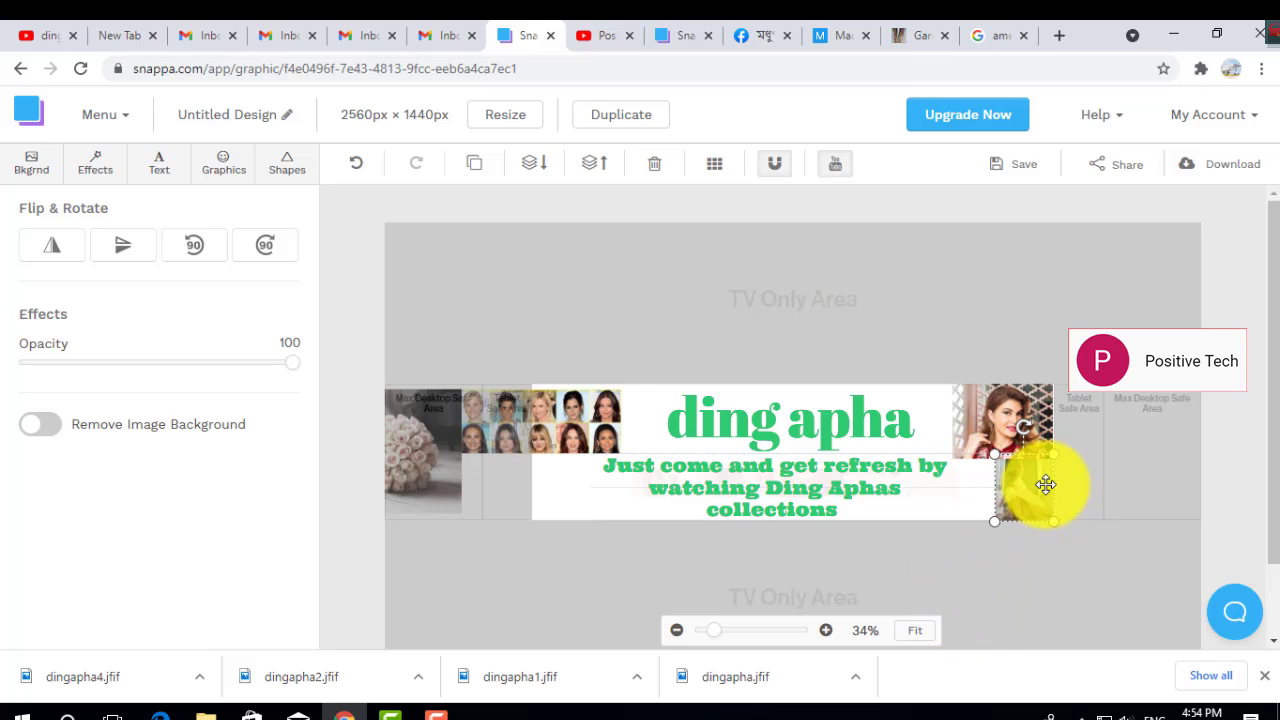
left_click(1100, 340)
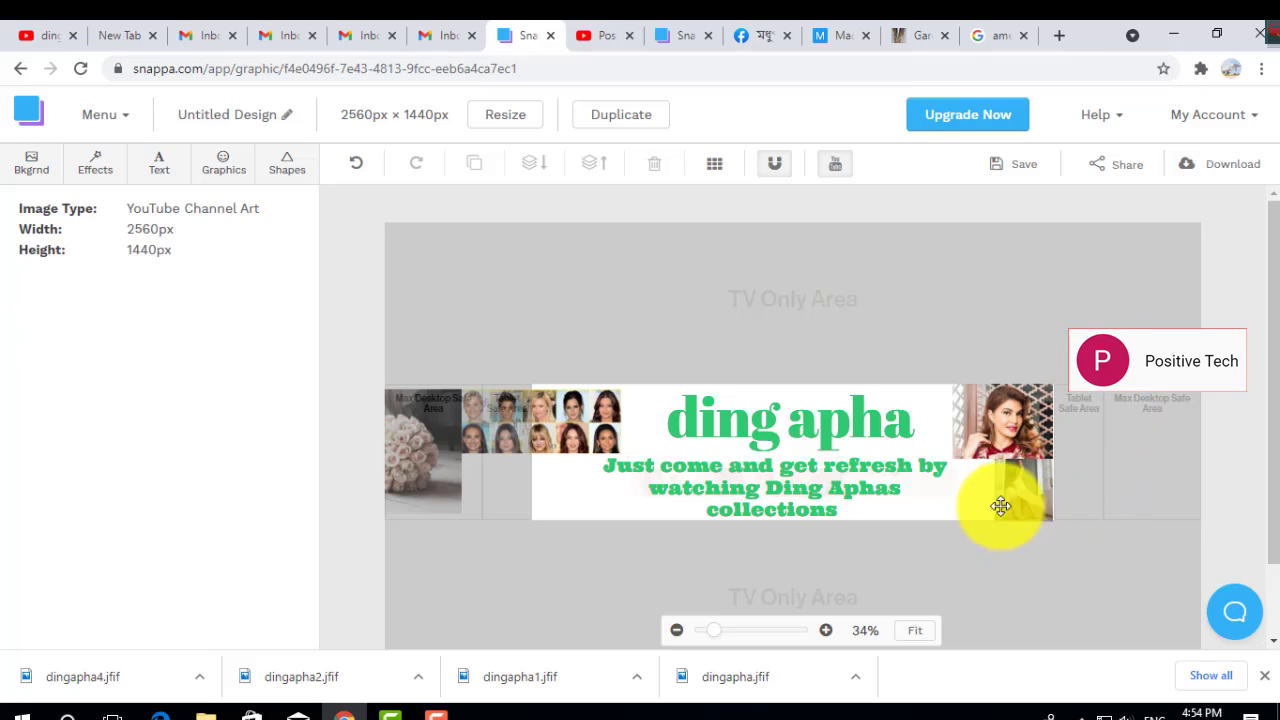
left_click(978, 444)
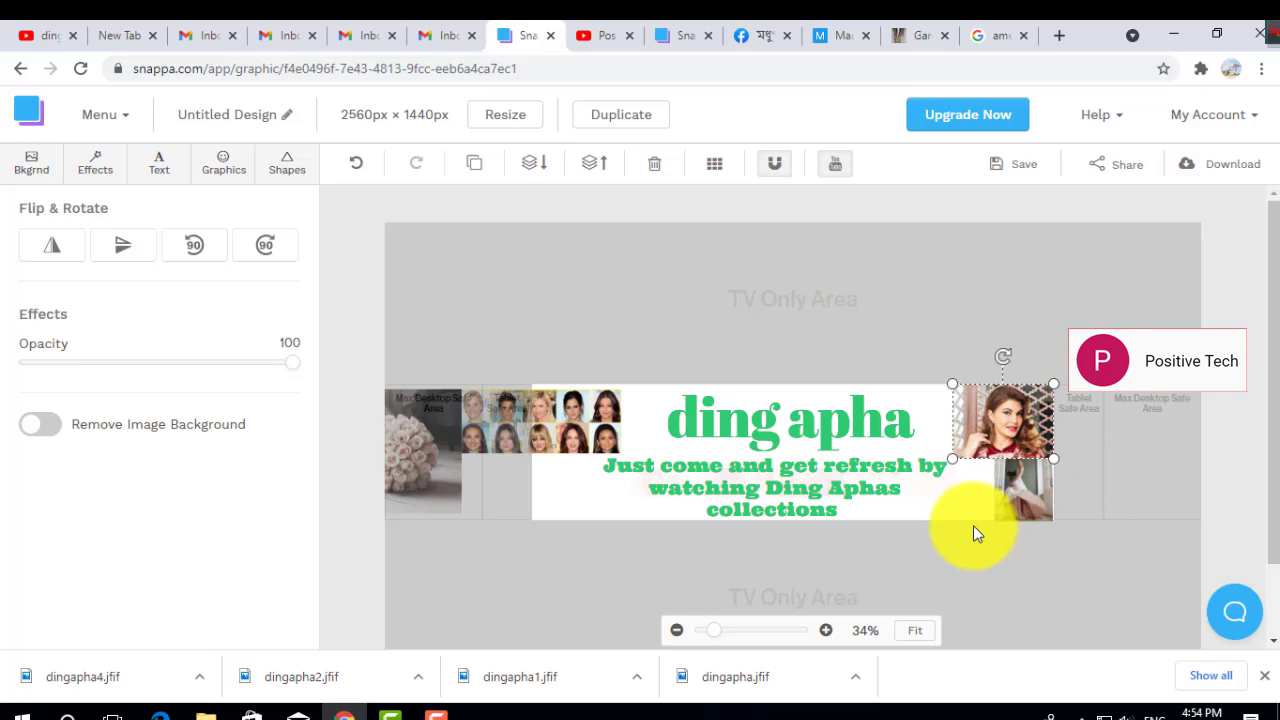
Step: Shrink the portrait collage and place it in the white area's upper-left corner beside the channel name
left_click(486, 410)
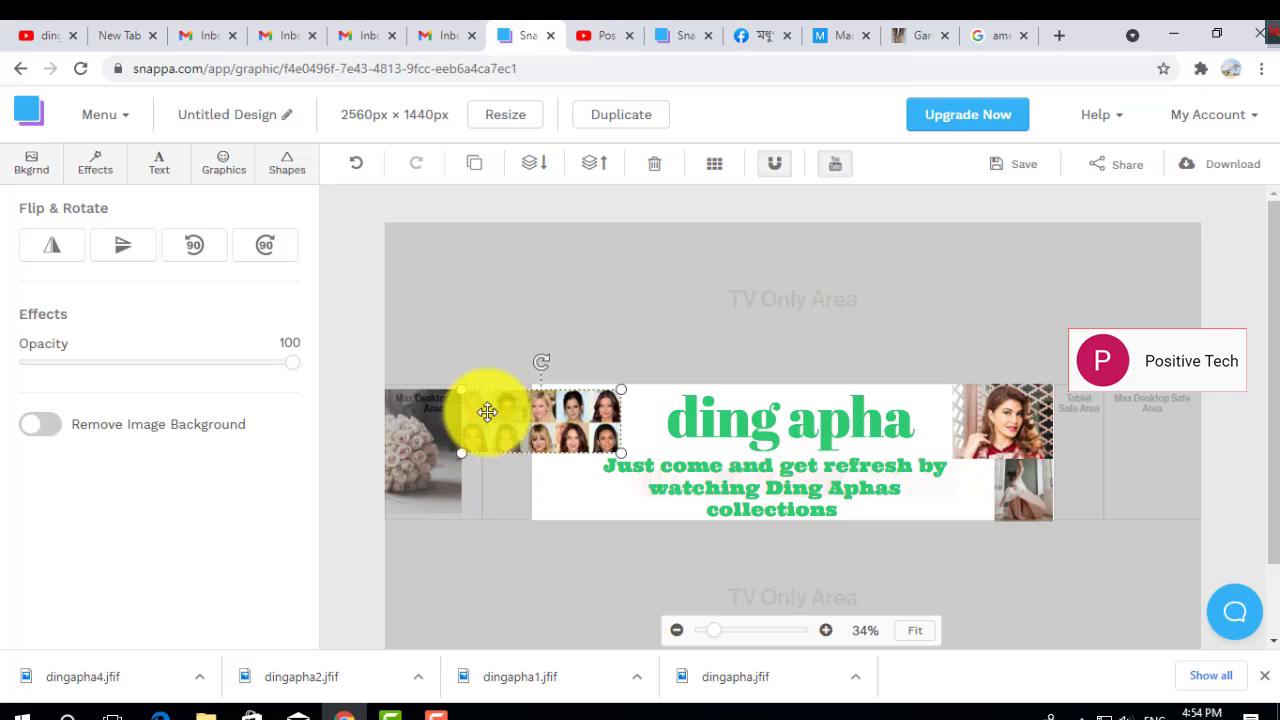
left_click_drag(459, 389, 650, 457)
left_click(571, 486)
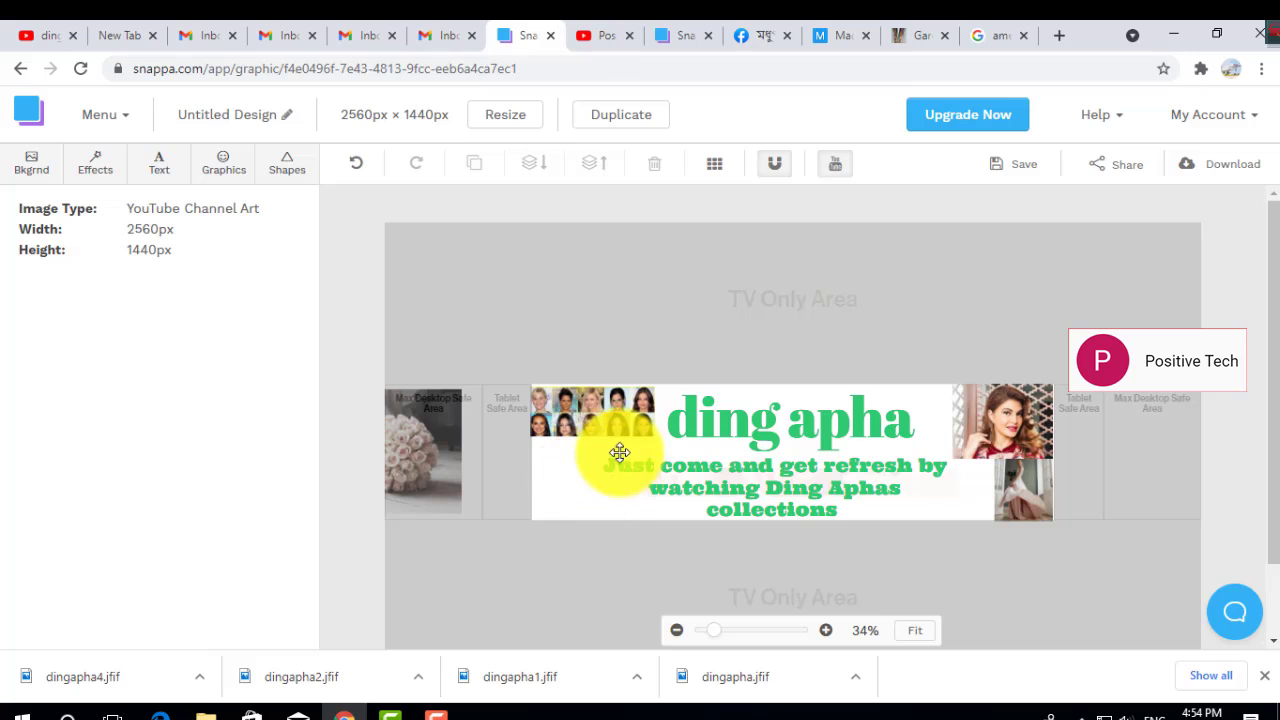
left_click(410, 455)
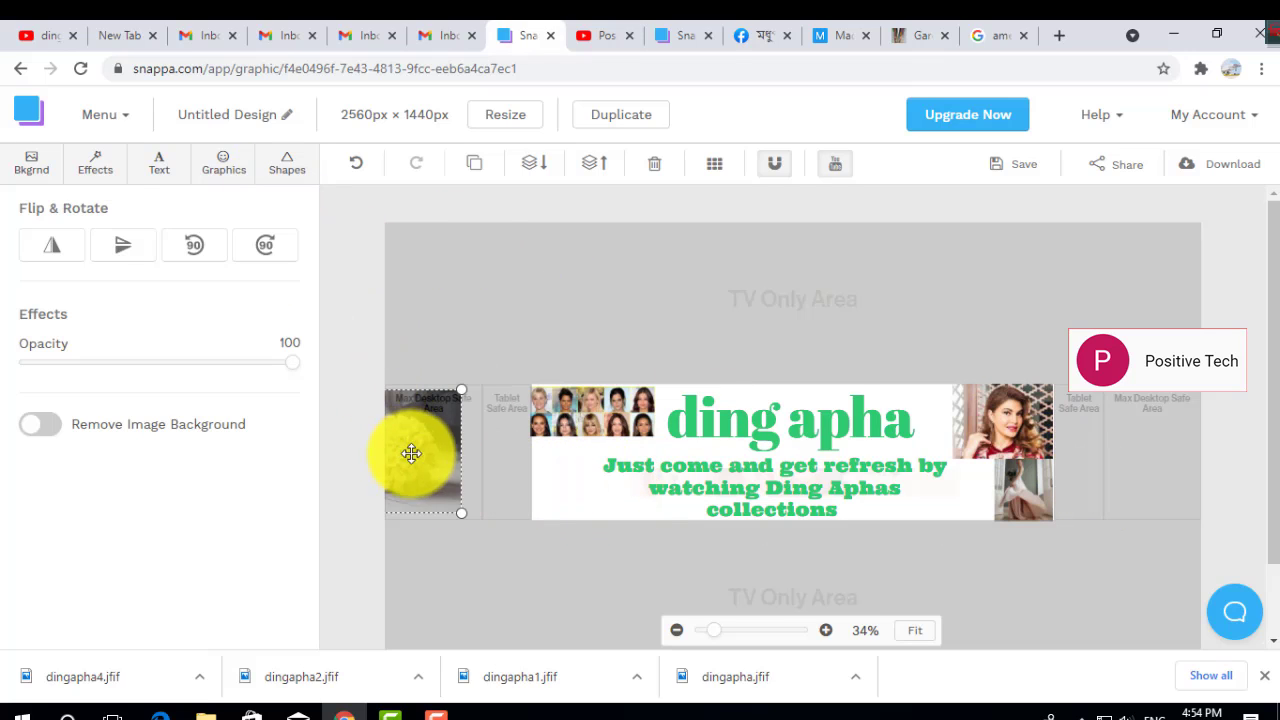
left_click(597, 480)
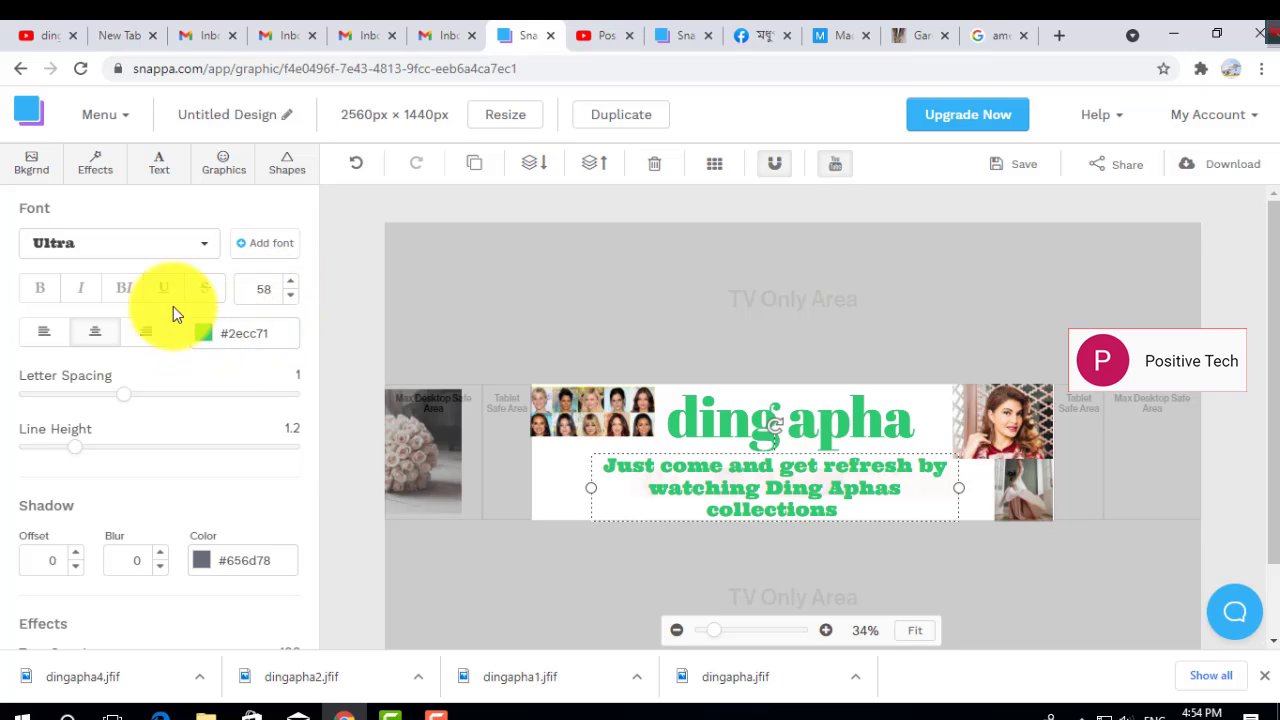
Step: Upload the dingapha image from the desktop and generate a new version of it with the crop frame left at full size
left_click(221, 170)
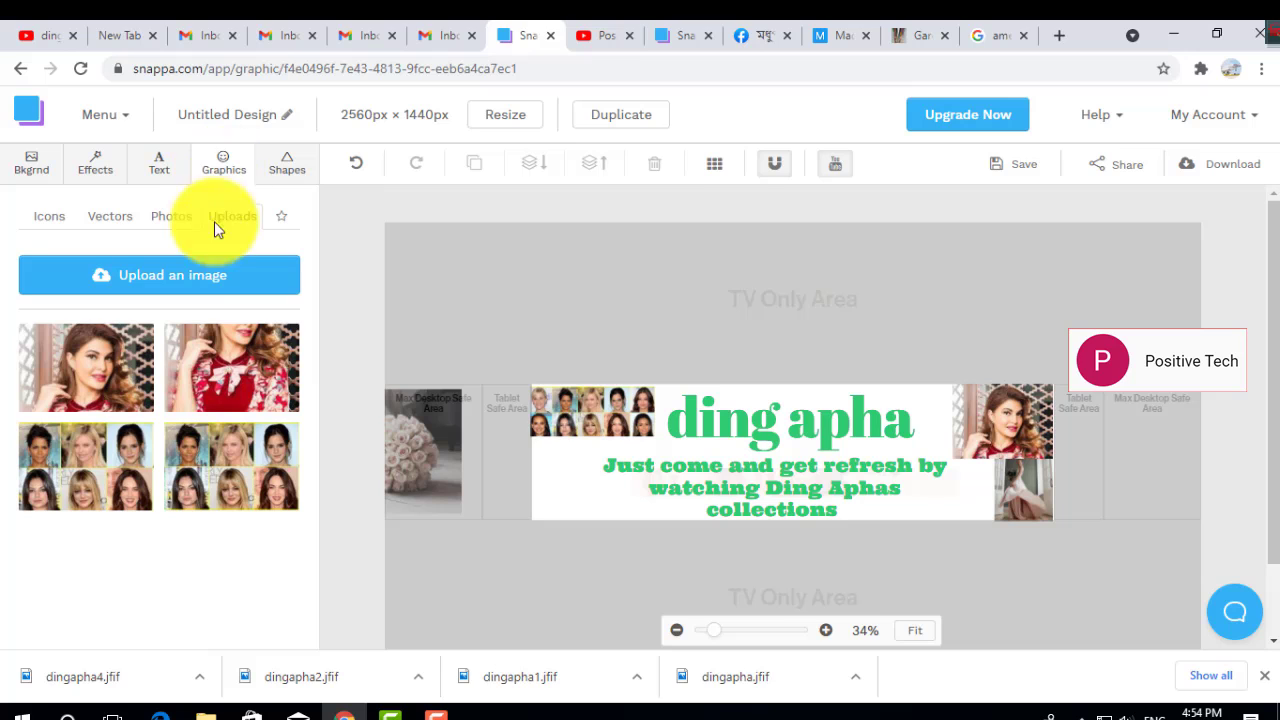
left_click(160, 283)
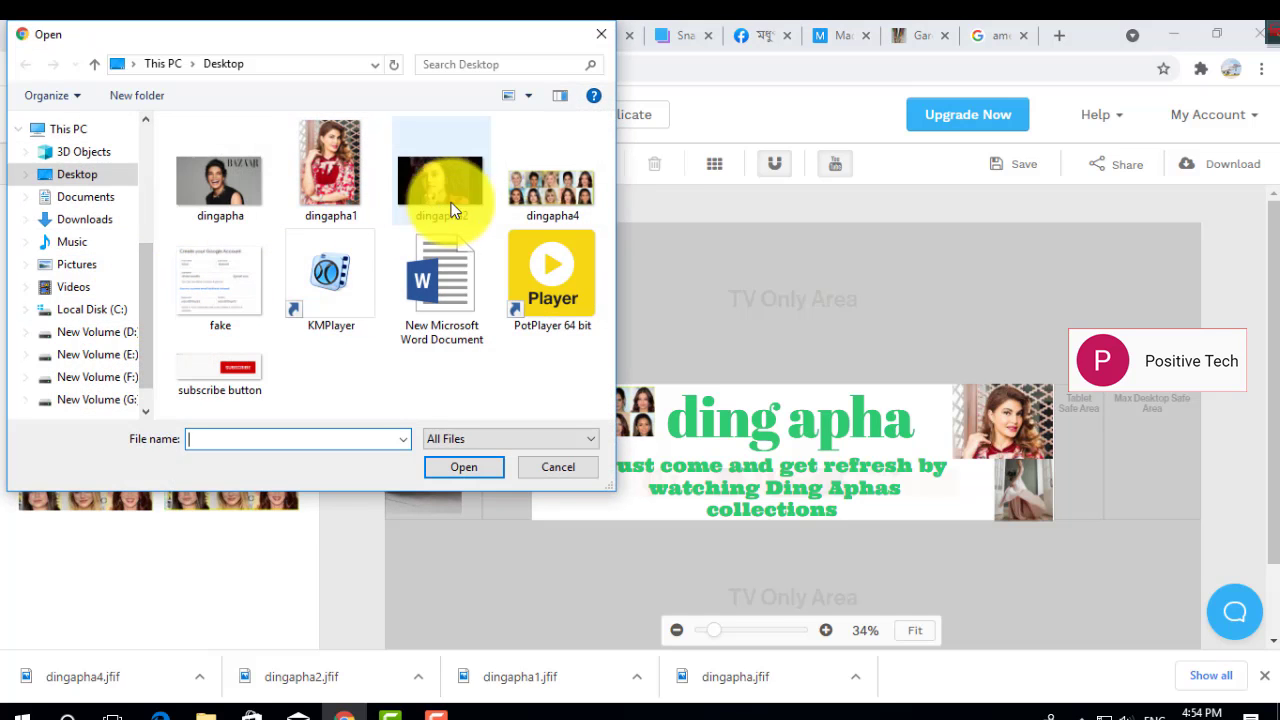
left_click(225, 190)
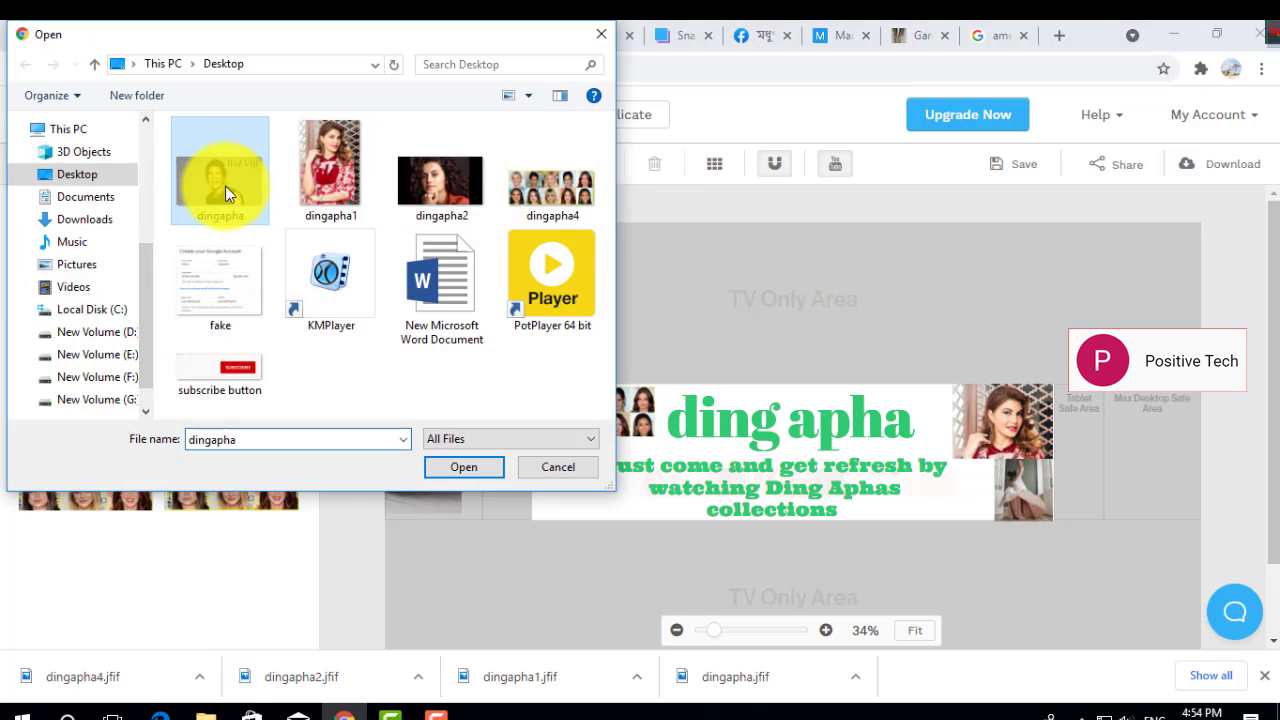
left_click(447, 467)
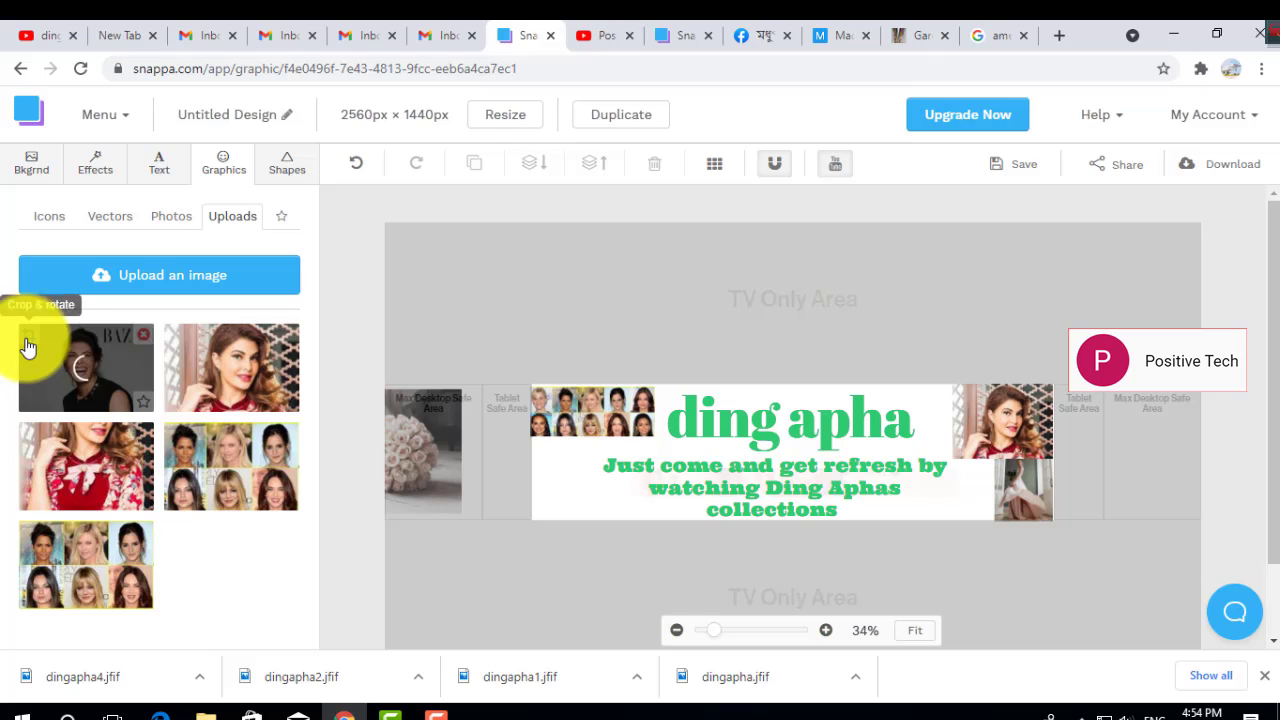
left_click(28, 347)
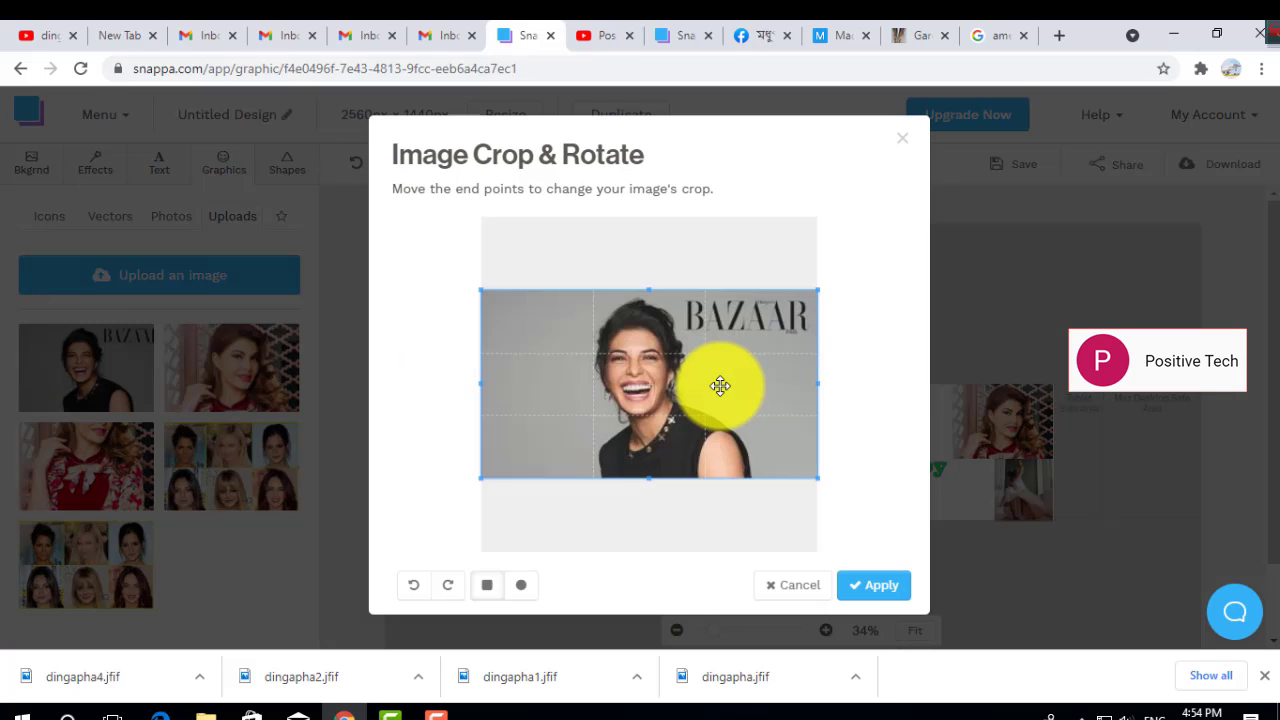
left_click(873, 586)
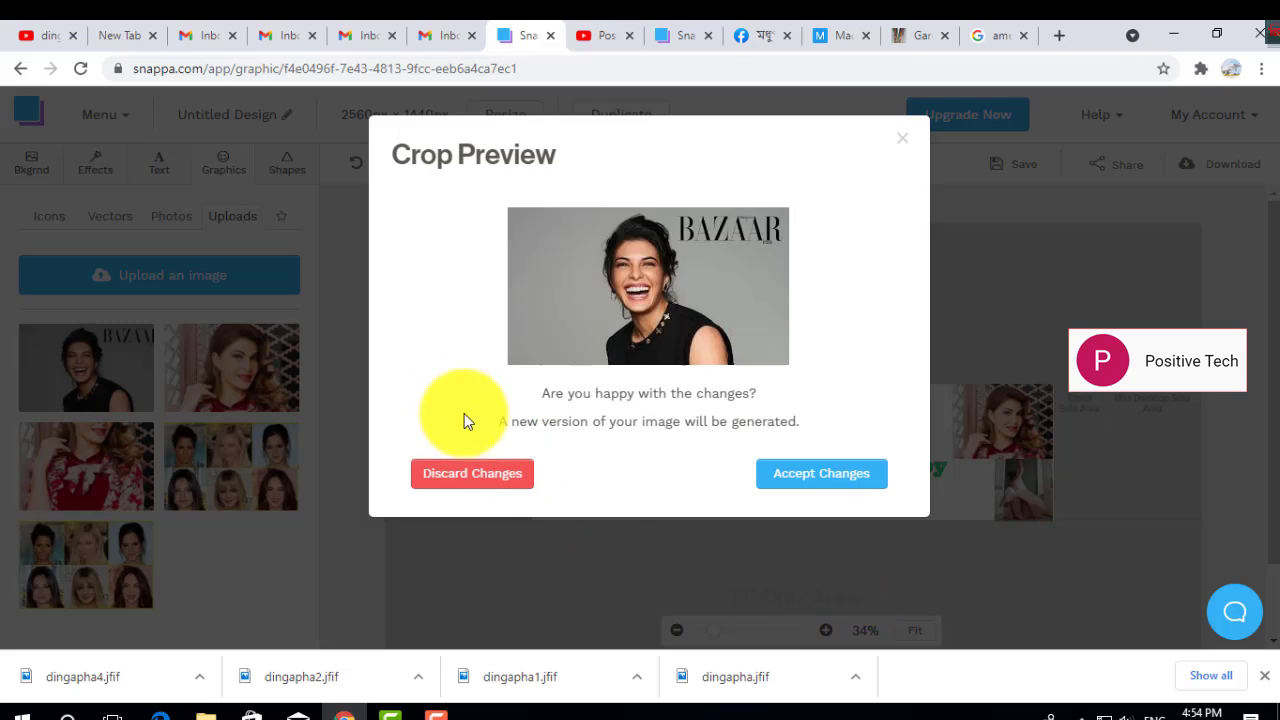
left_click(818, 477)
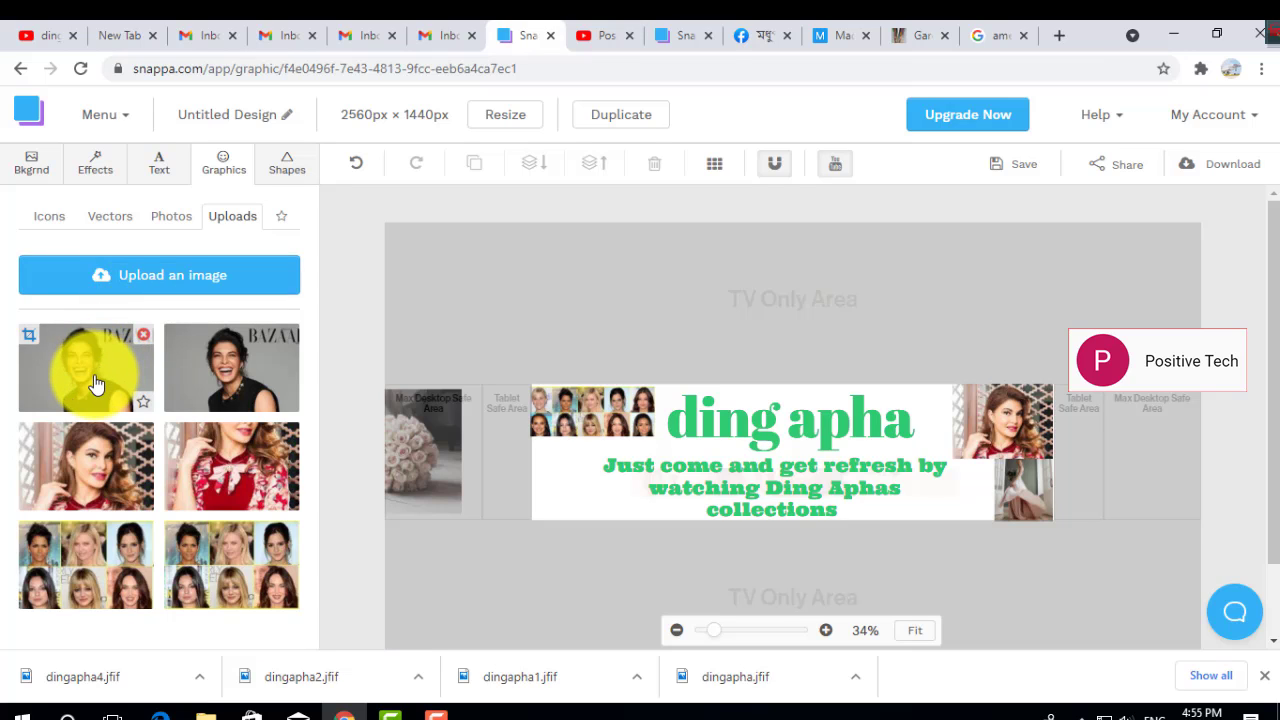
Step: Add the dingapha portrait as a graphic, shrink it to fit below the dingapha1 portrait, and move the dancing bride photo right of the white area
left_click(243, 380)
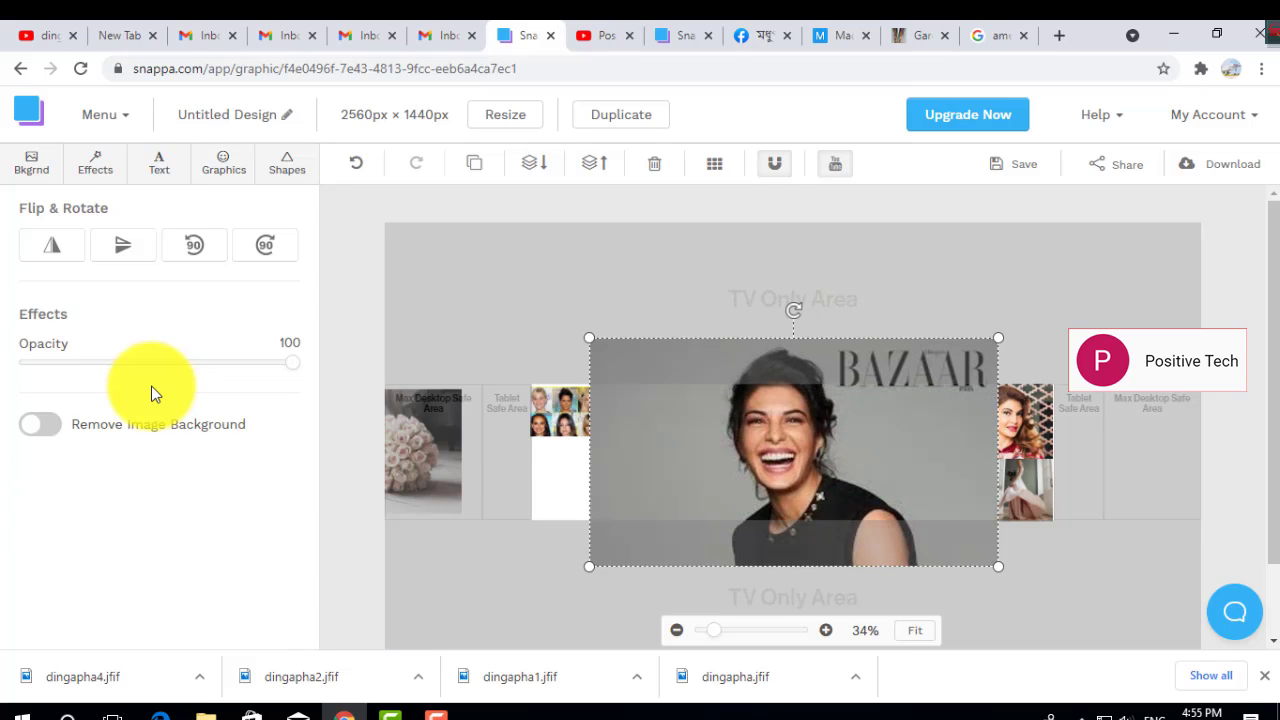
left_click_drag(1001, 342, 1170, 491)
left_click_drag(984, 495, 1021, 502)
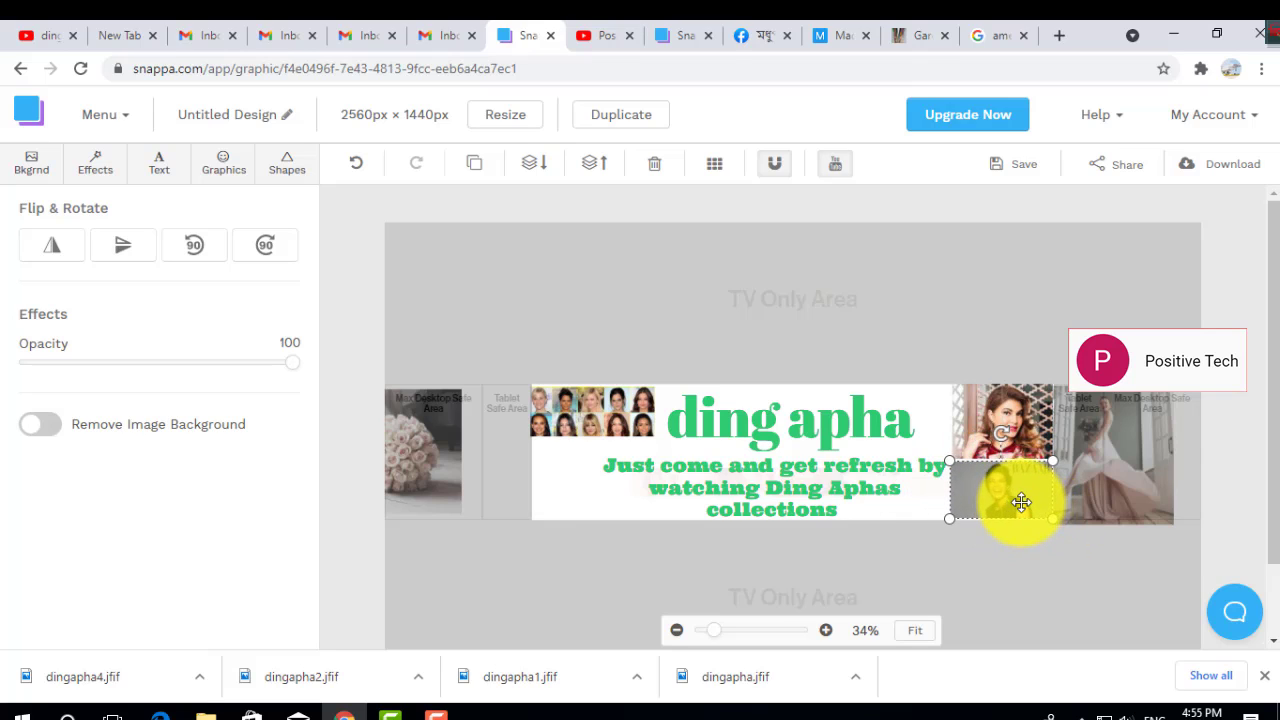
left_click(934, 417)
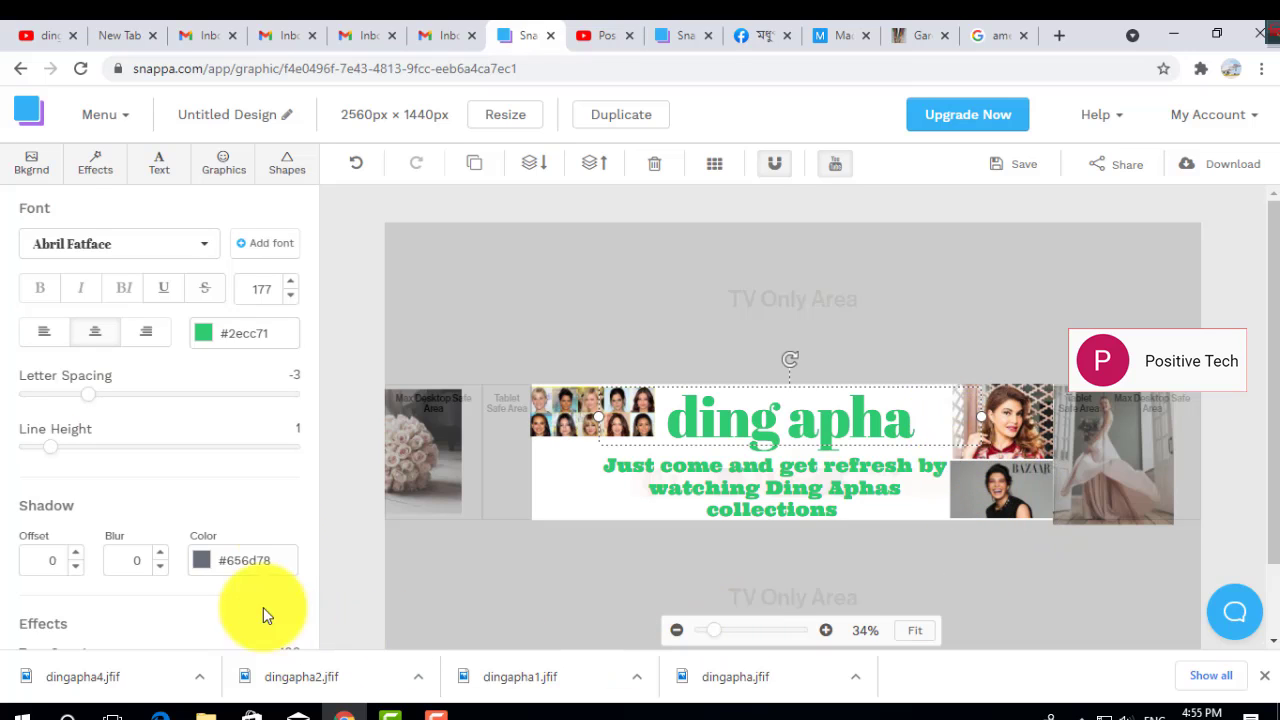
left_click(585, 408)
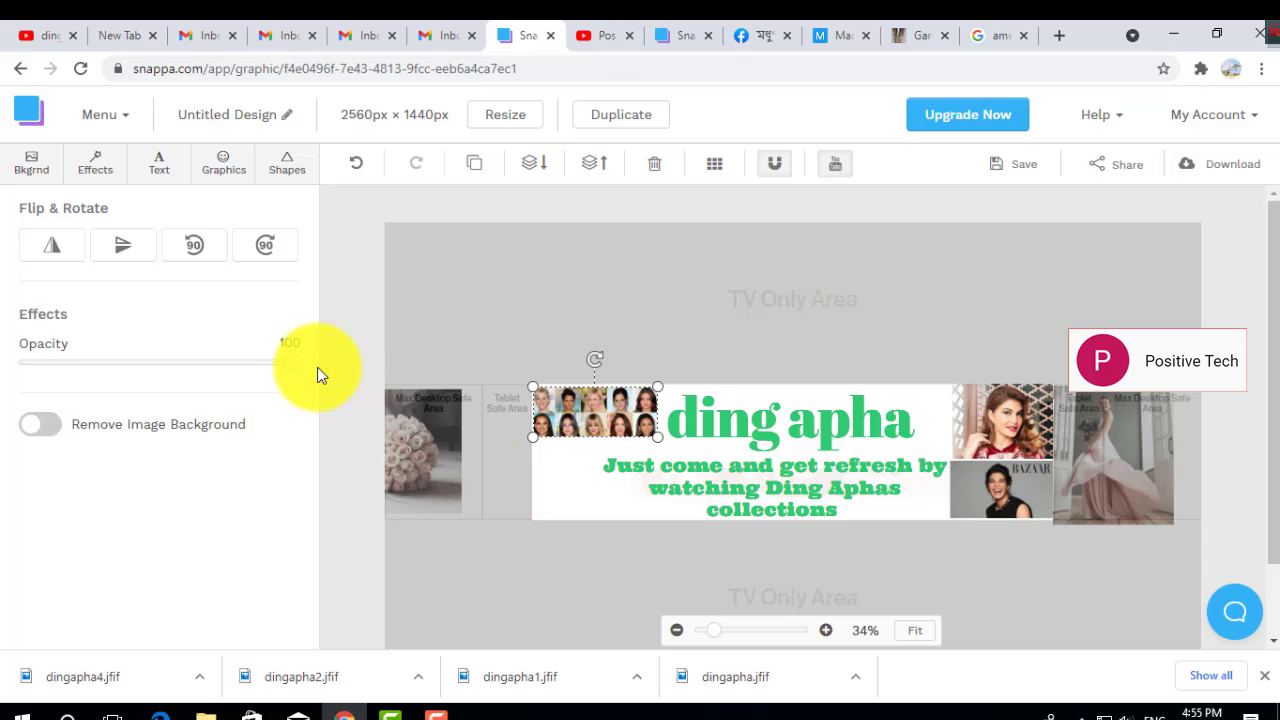
Step: Upload the dingapha2 image from the desktop and accept a new version with its full frame kept in the crop
left_click(223, 180)
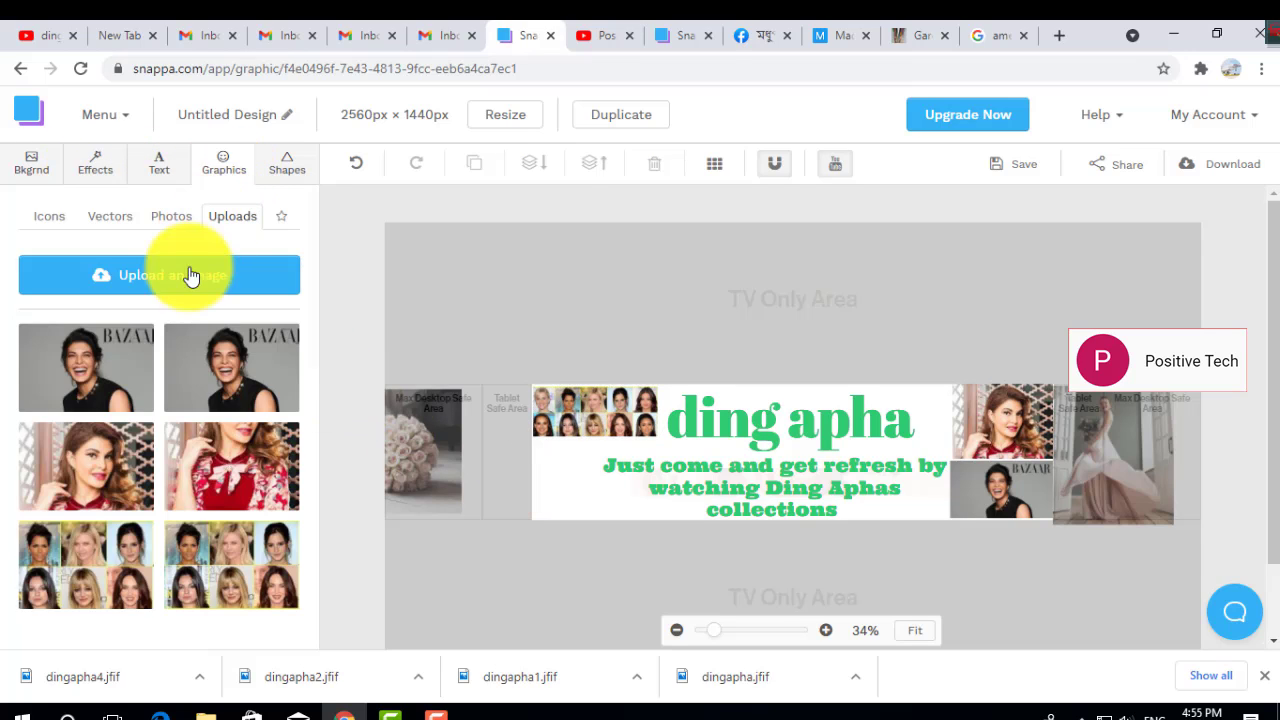
left_click(174, 285)
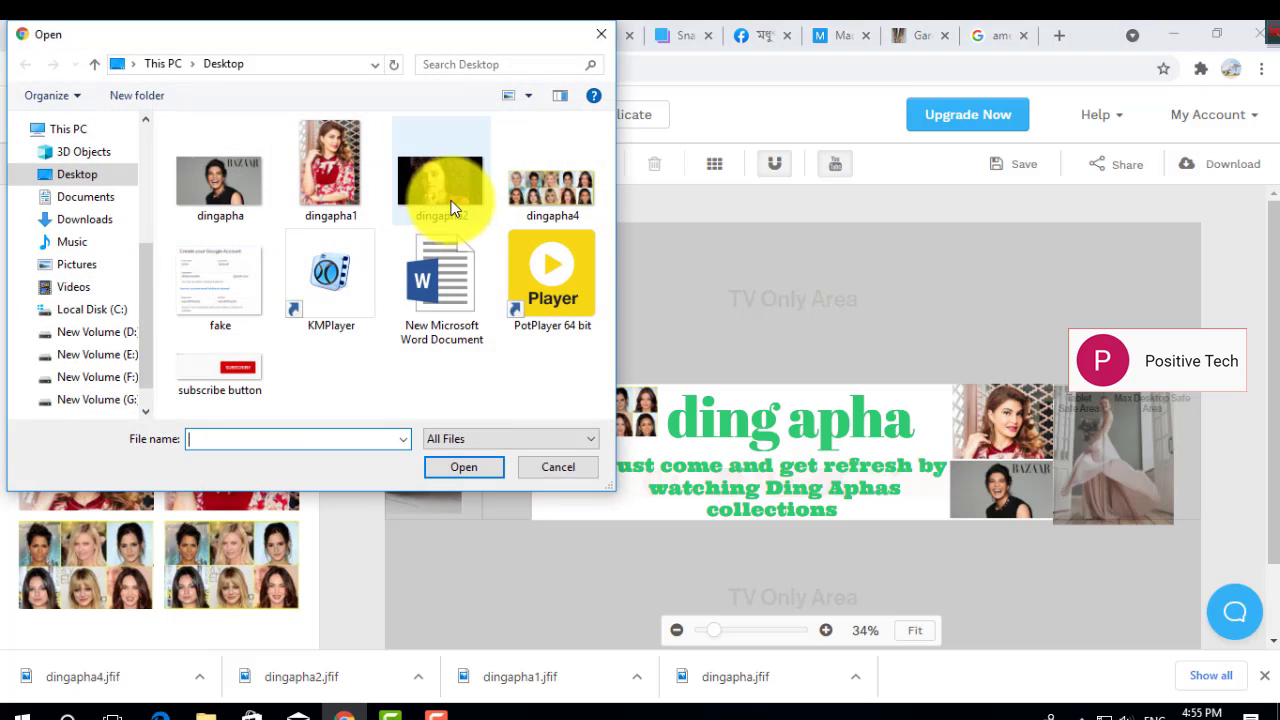
left_click(440, 200)
left_click(461, 466)
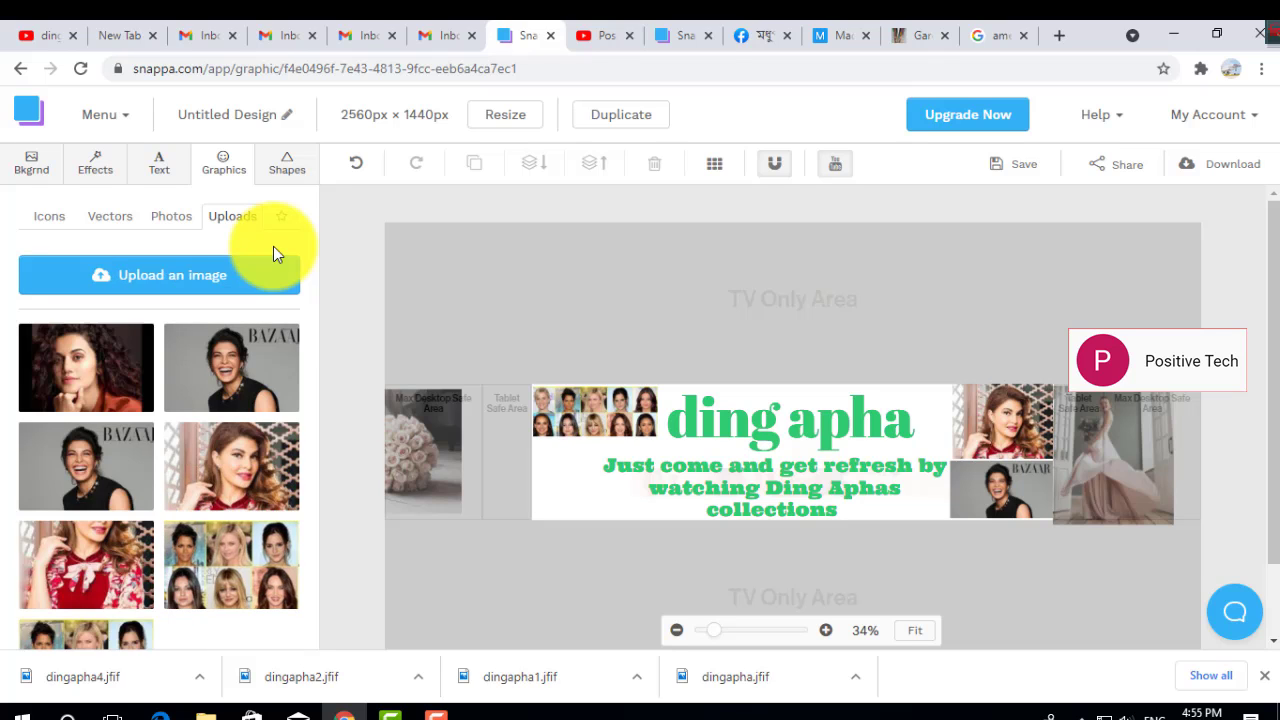
left_click(29, 340)
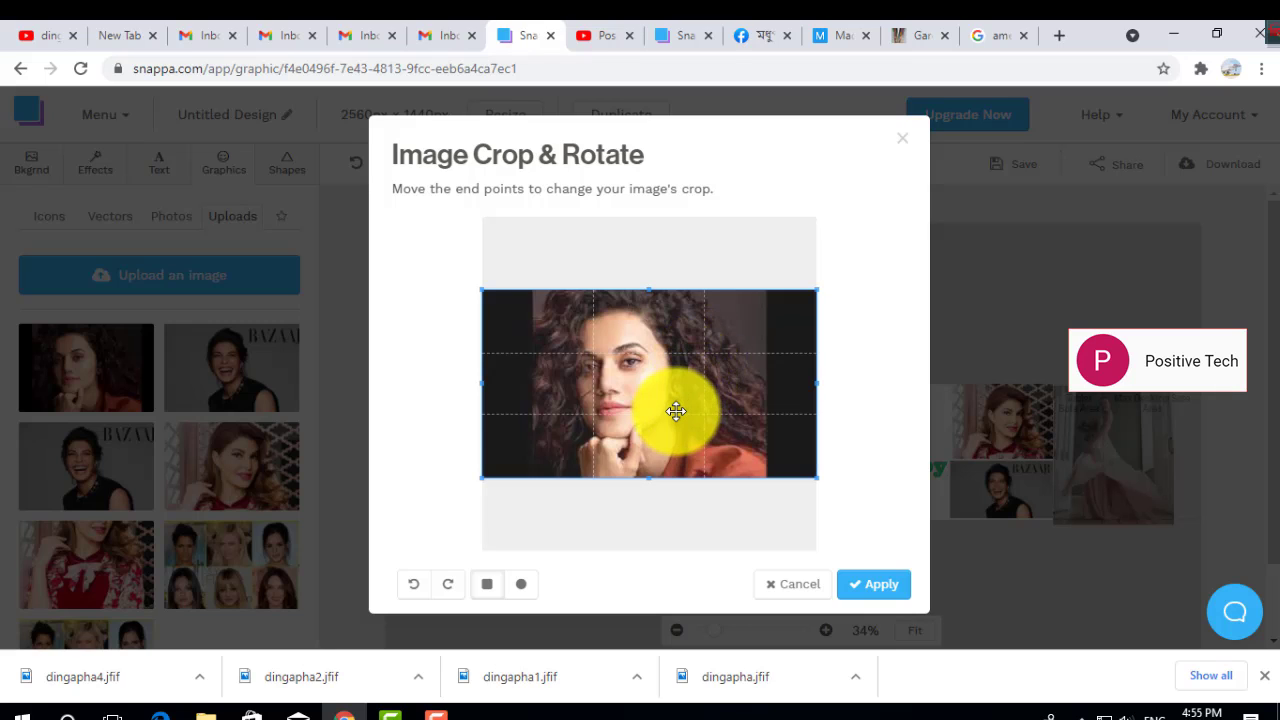
left_click(852, 582)
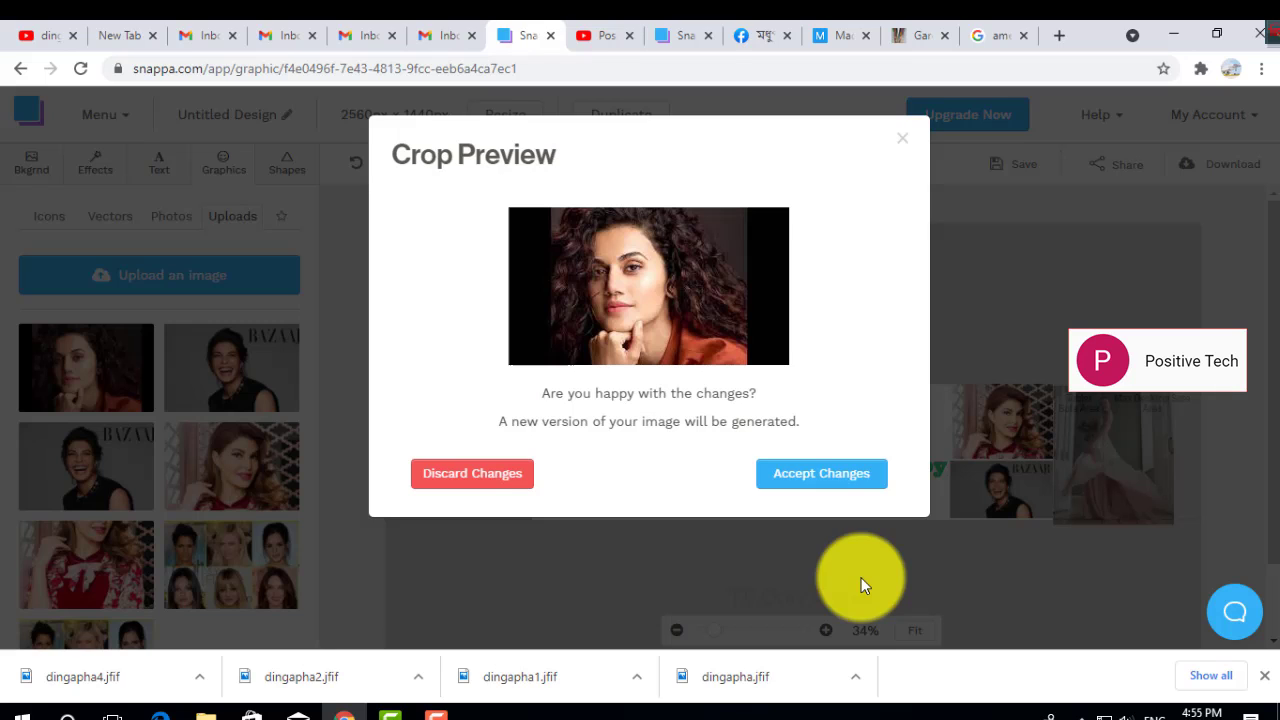
left_click(782, 484)
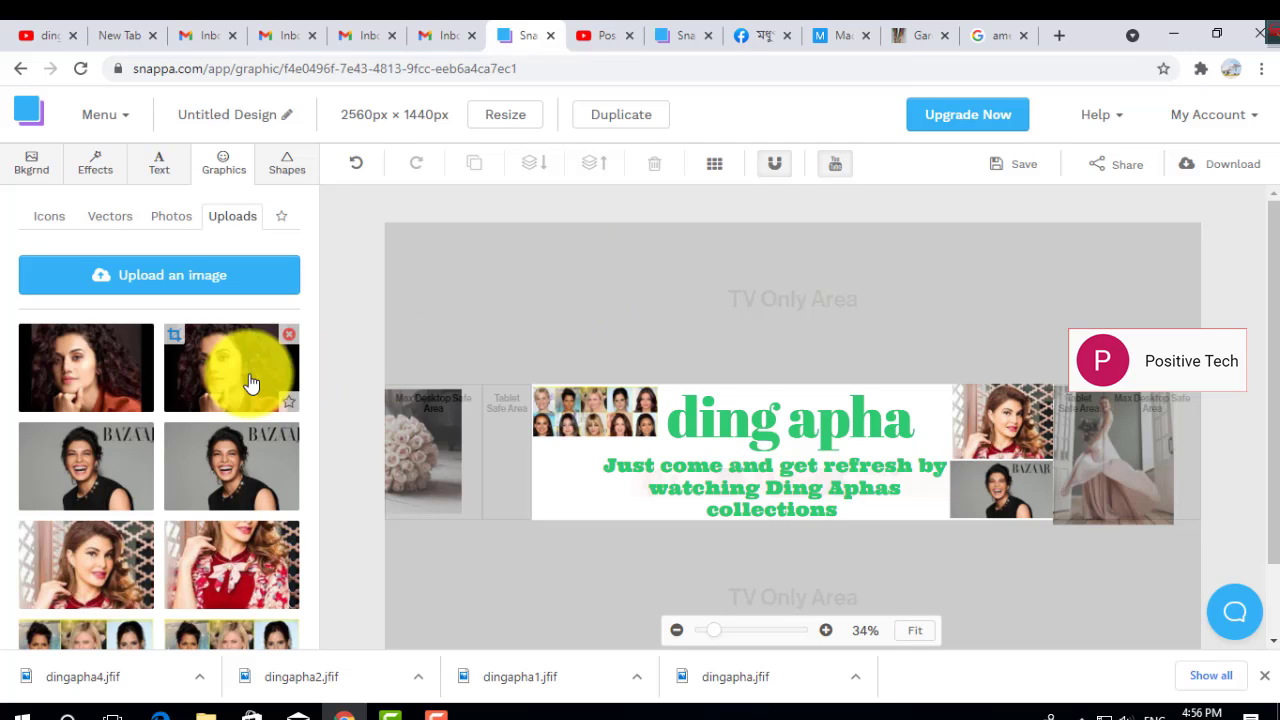
Step: Add the dingapha2 portrait as a graphic, shrink it, and place it left of the portrait collage over the bouquet photo
mouse_move(72, 390)
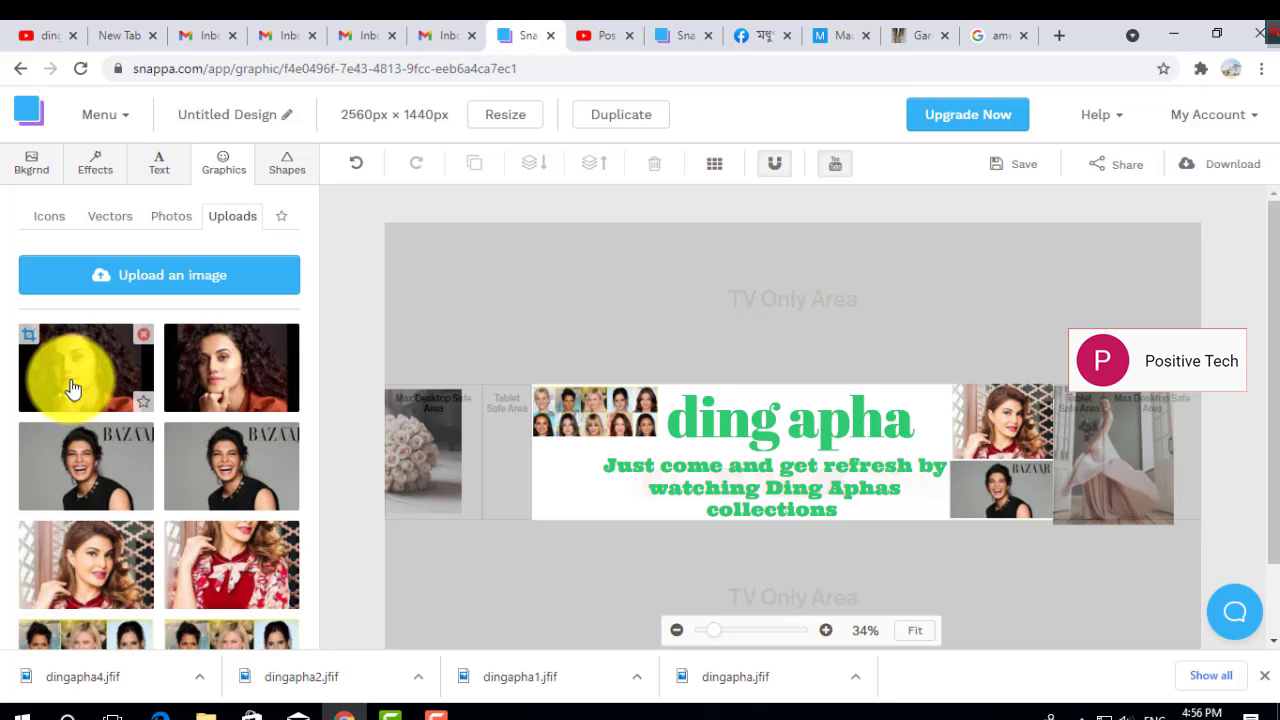
left_click(72, 390)
left_click_drag(1000, 338, 534, 420)
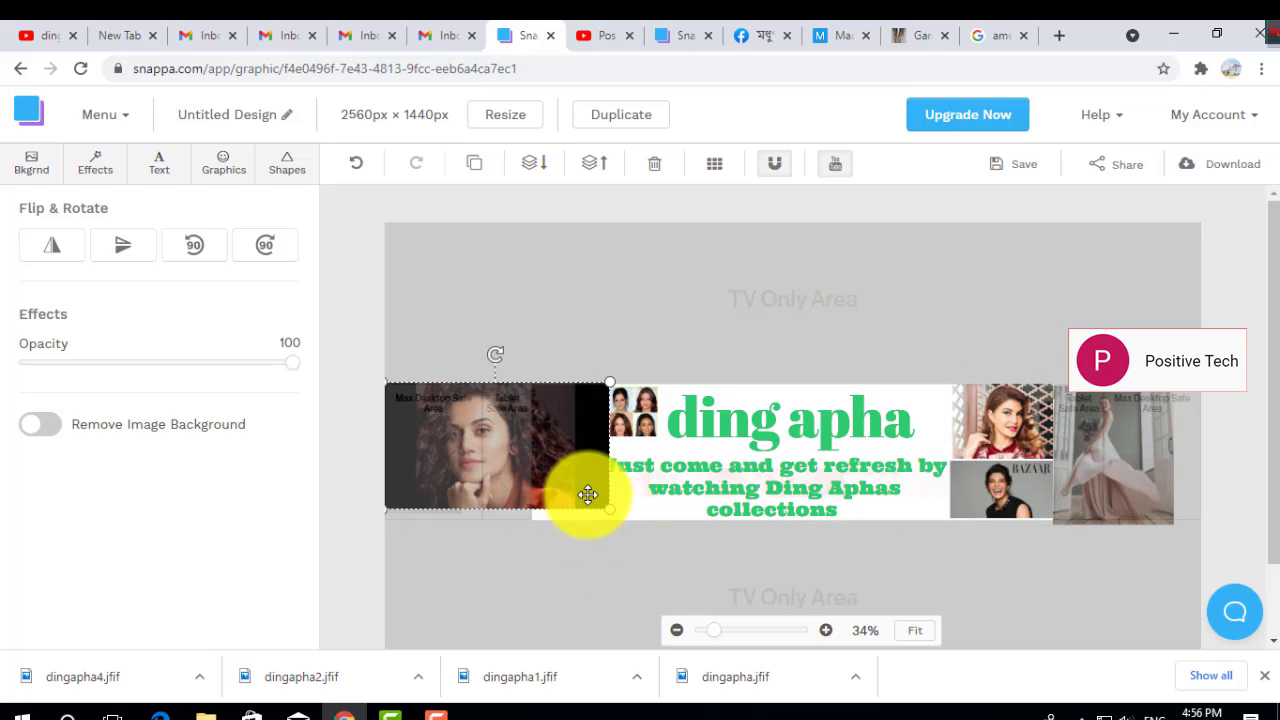
left_click_drag(609, 509, 493, 441)
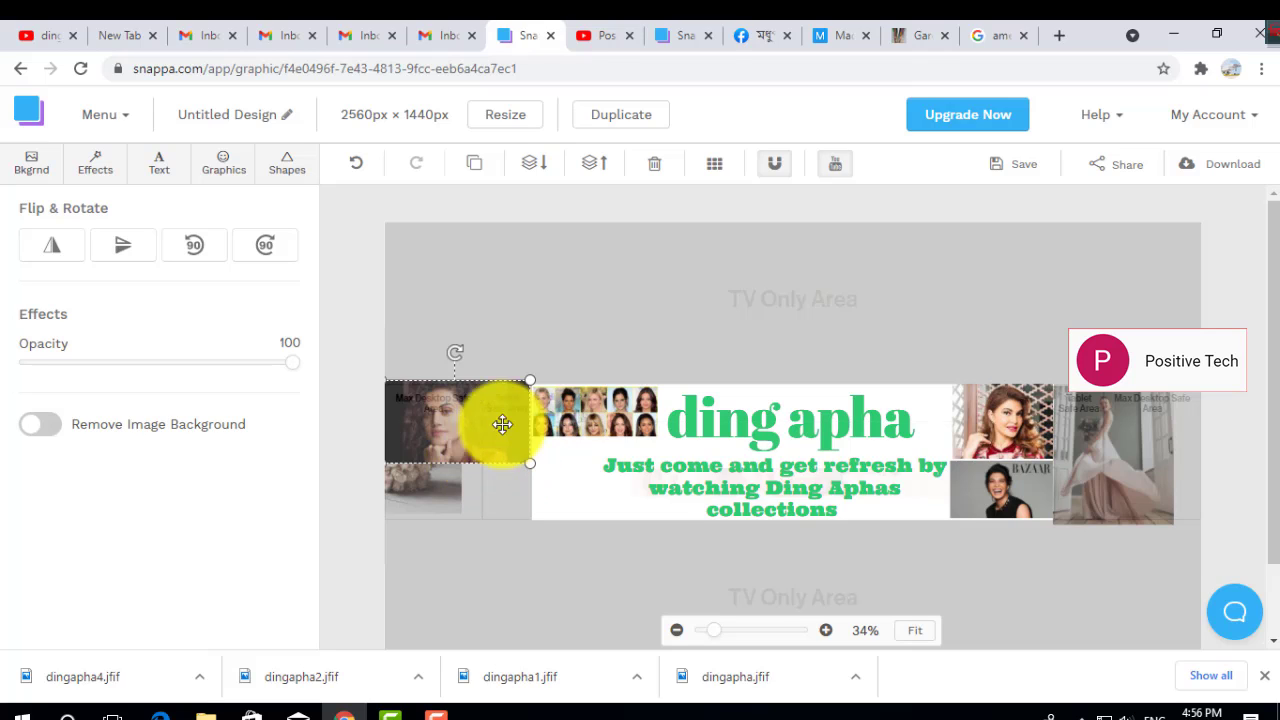
left_click_drag(474, 429, 480, 426)
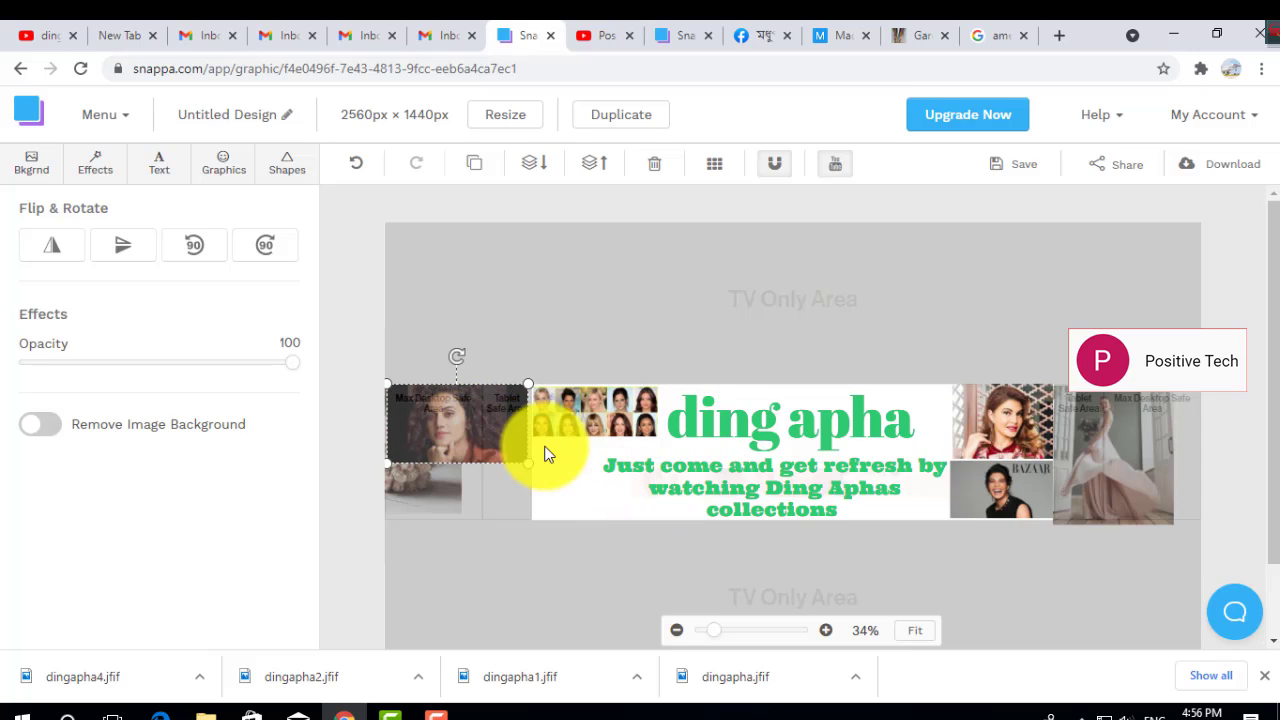
left_click(614, 362)
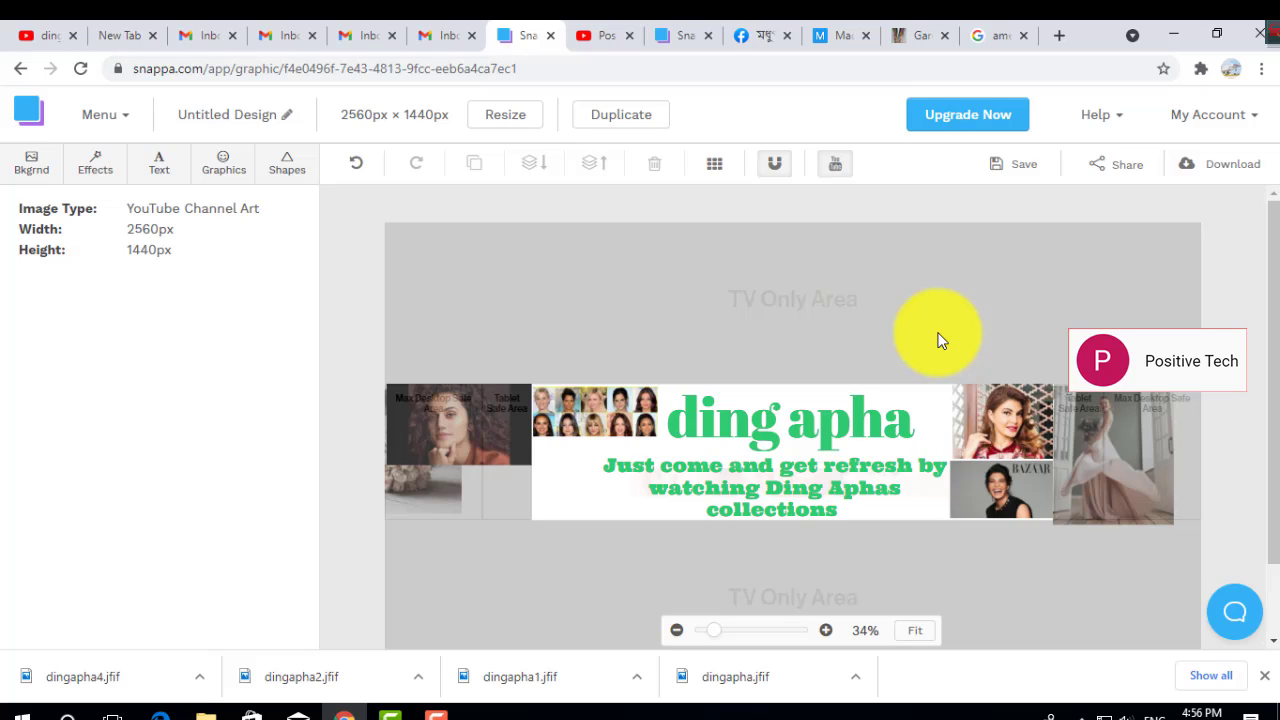
Step: Download the design as a high-res PNG and paste the downloaded file onto the desktop
left_click(1192, 174)
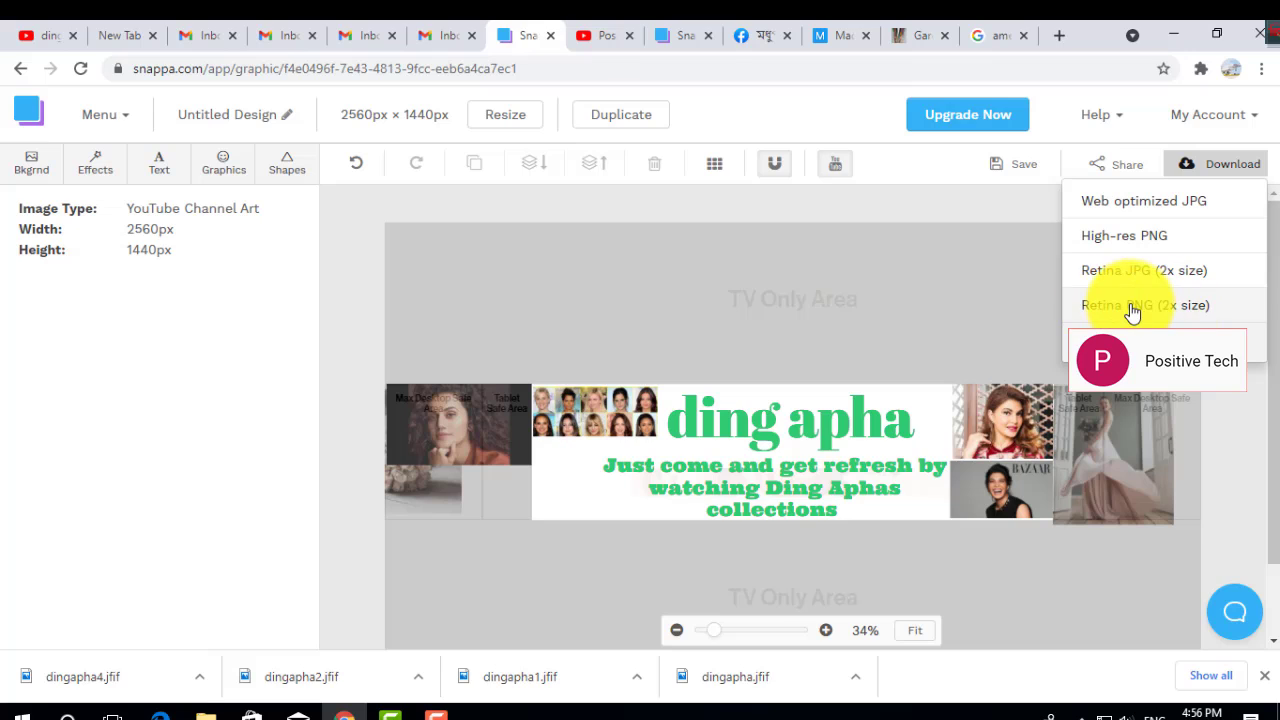
left_click(1146, 246)
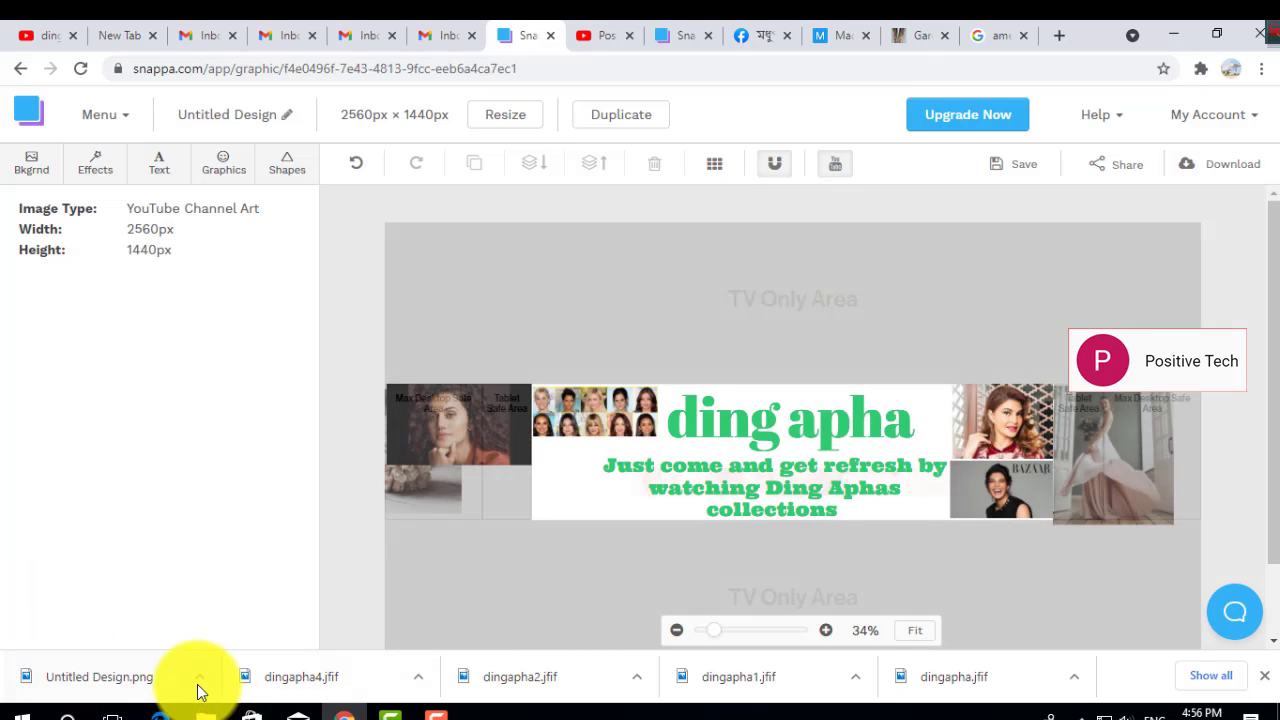
left_click(198, 690)
left_click(245, 619)
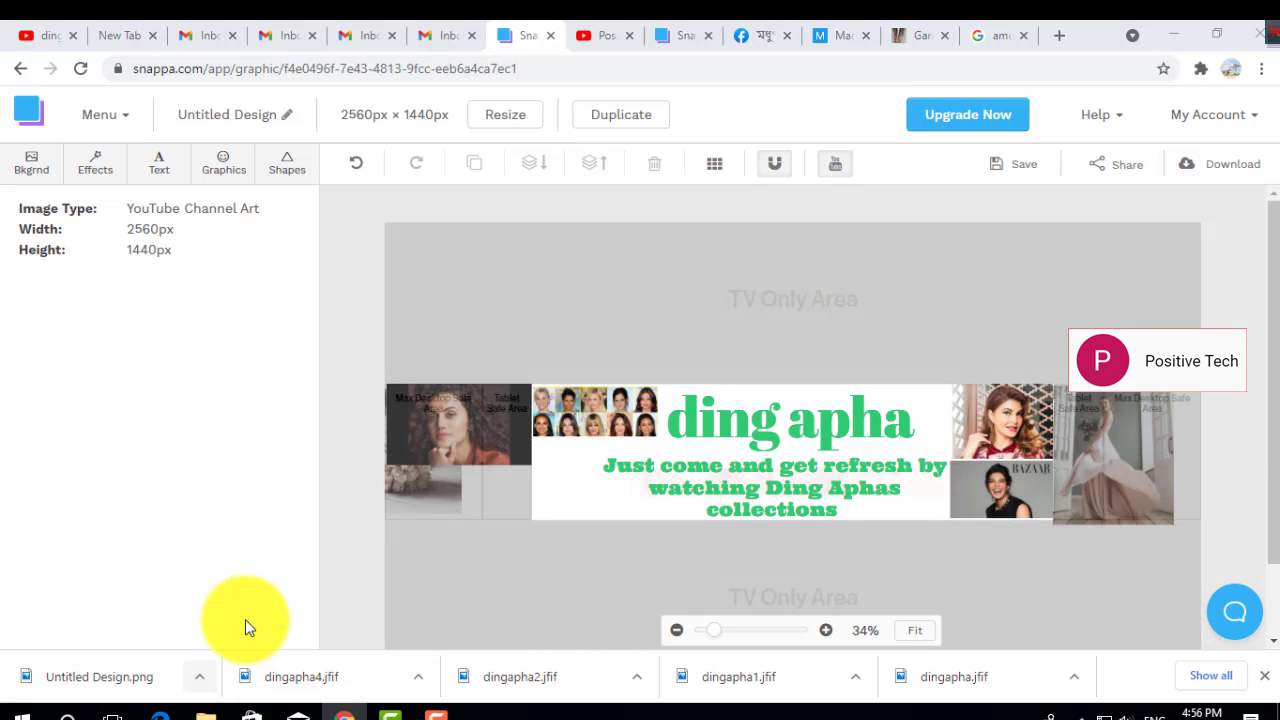
key("Return")
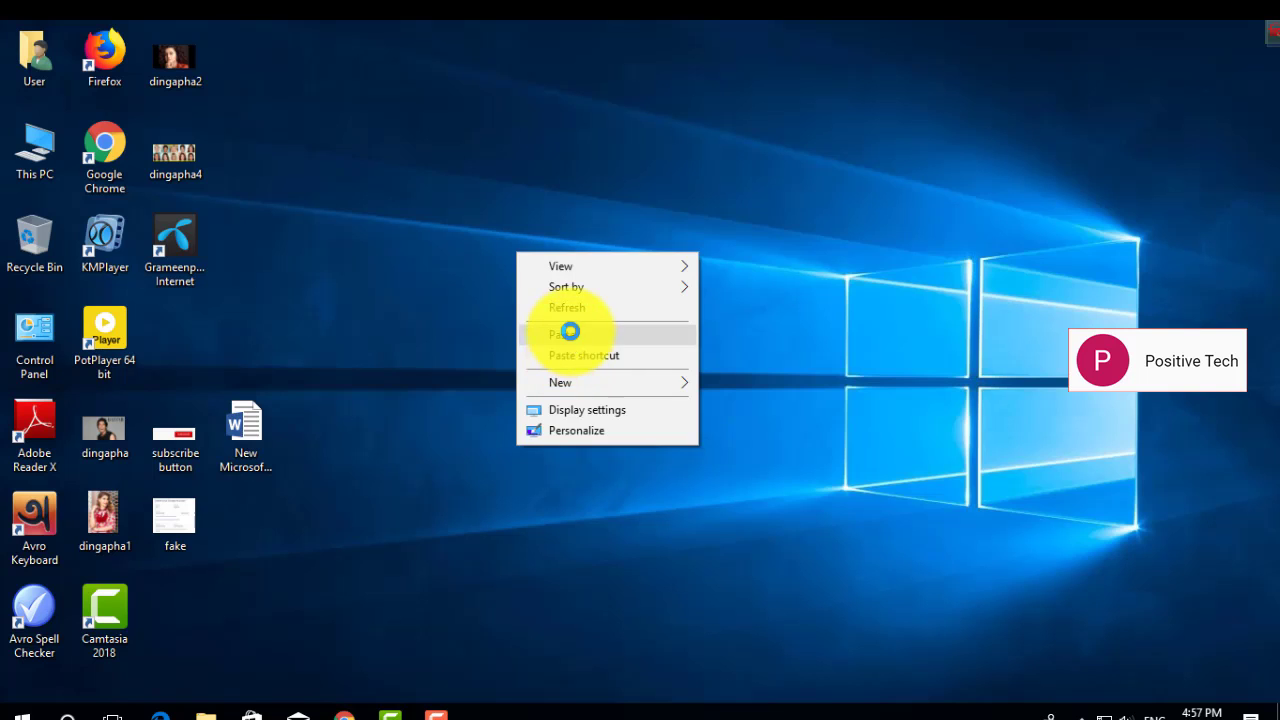
left_click(568, 330)
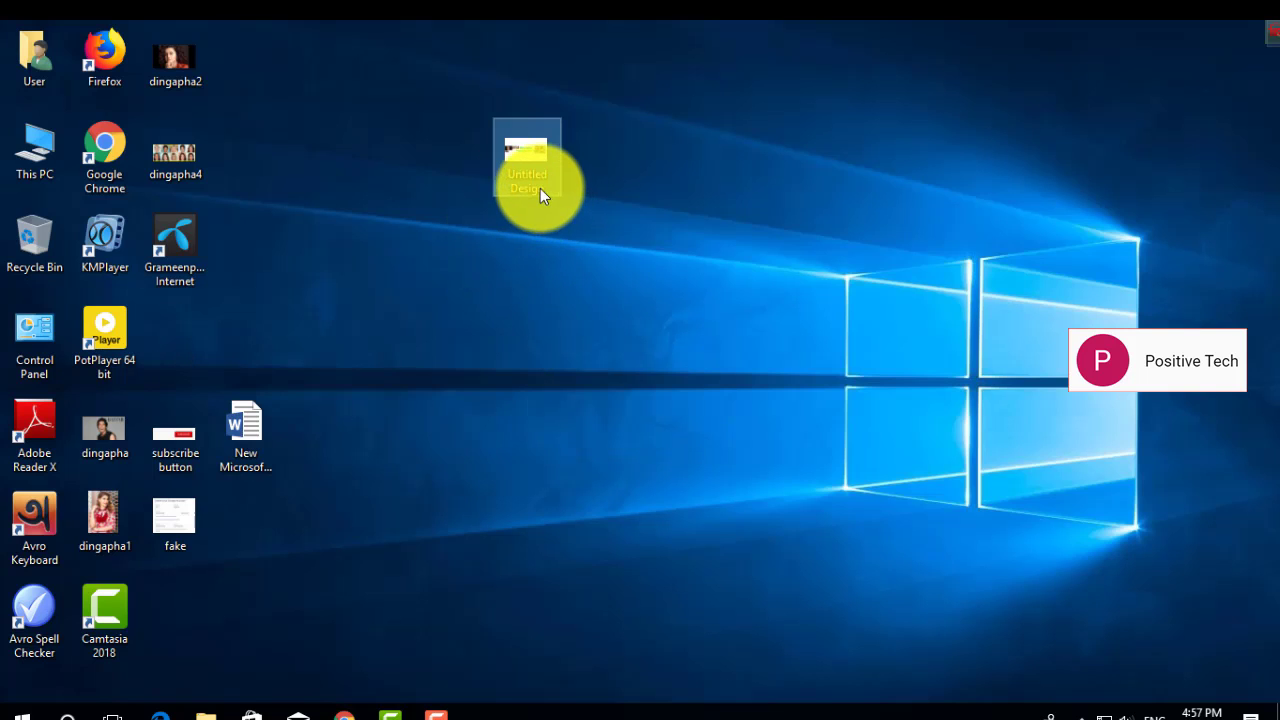
Step: Rename the Untitled Design image on the desktop as Ding Apha
left_click(540, 188)
type("Ding Apha")
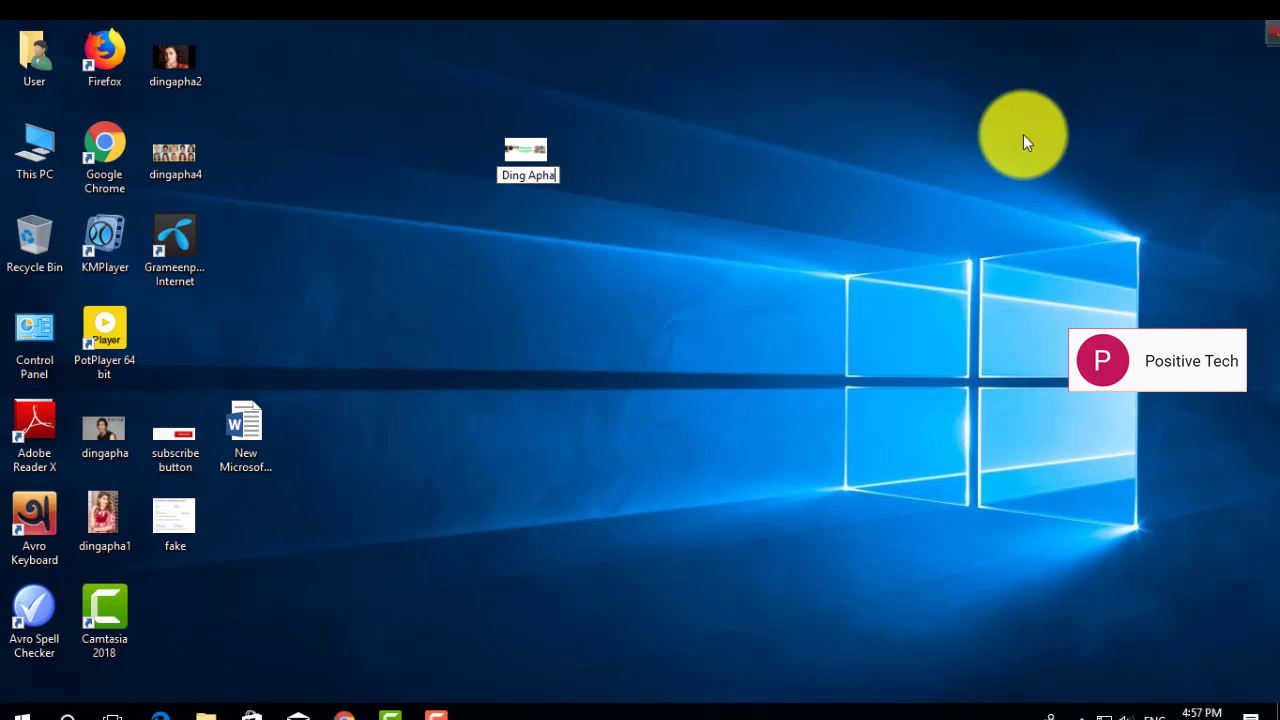
key("Return")
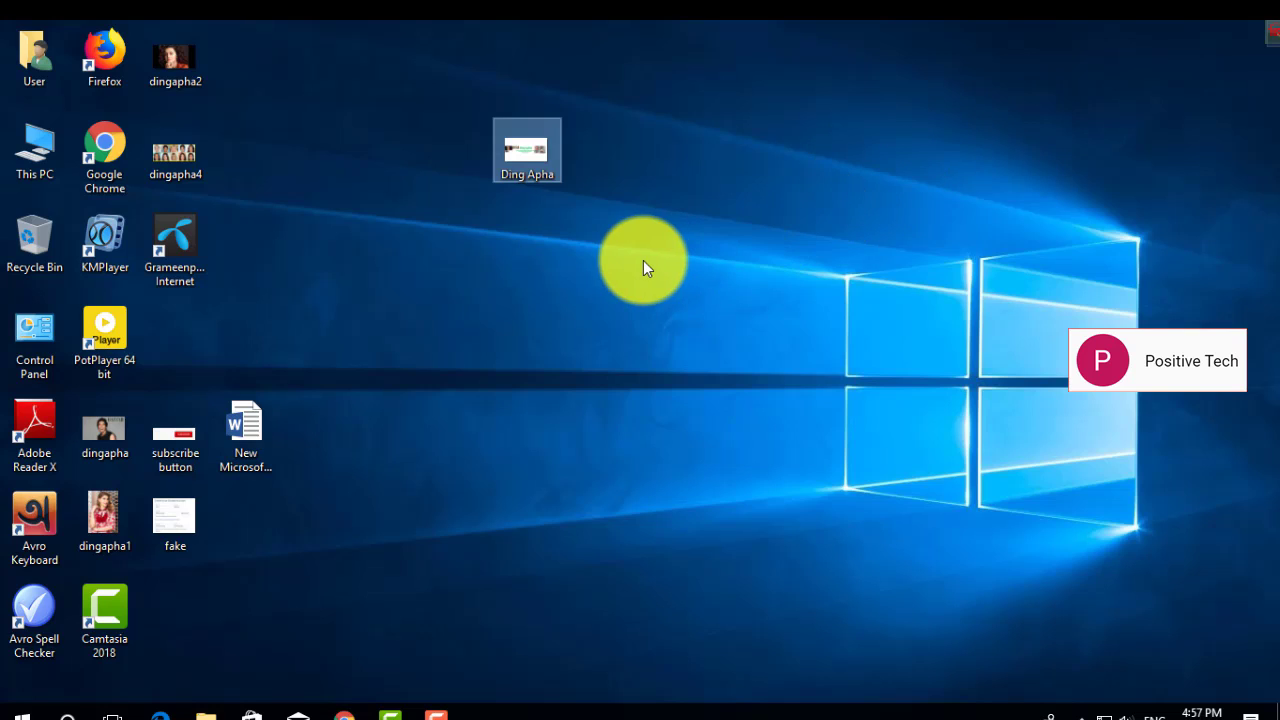
Step: Check the image dimensions in the detailed properties of the Ding Apha file on the desktop
right_click(534, 155)
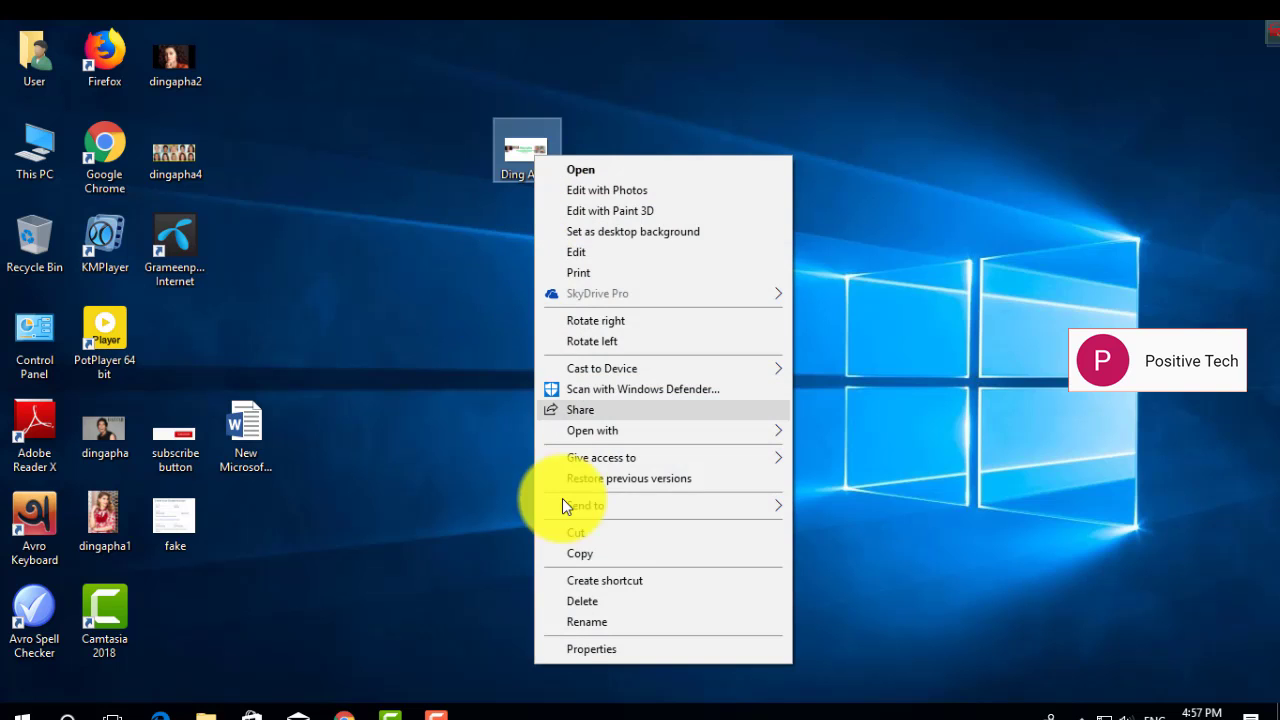
left_click(575, 649)
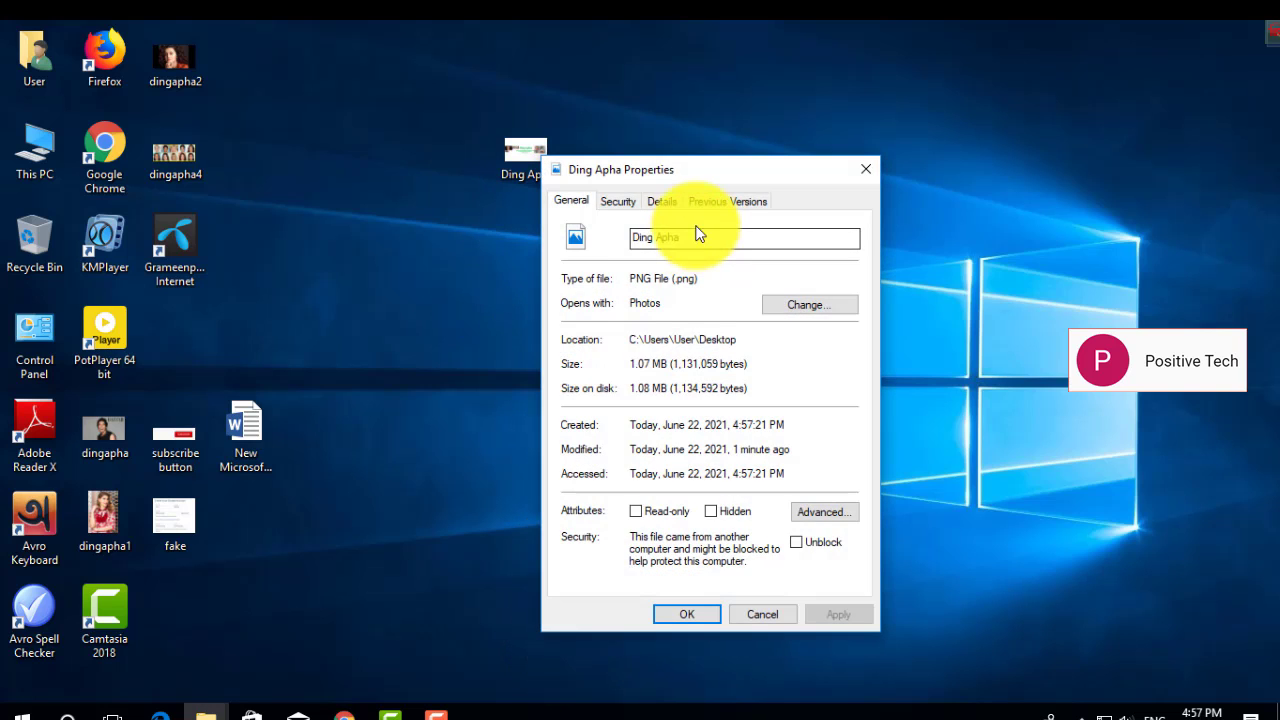
left_click(662, 200)
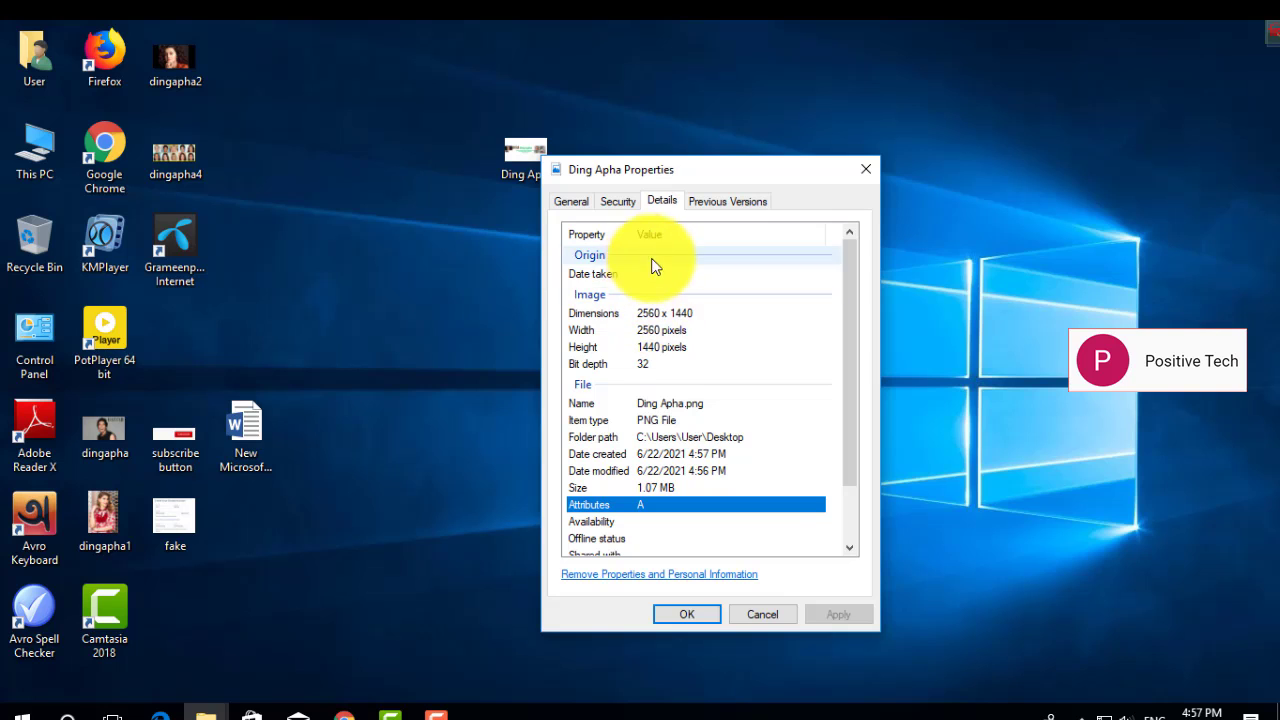
left_click(683, 614)
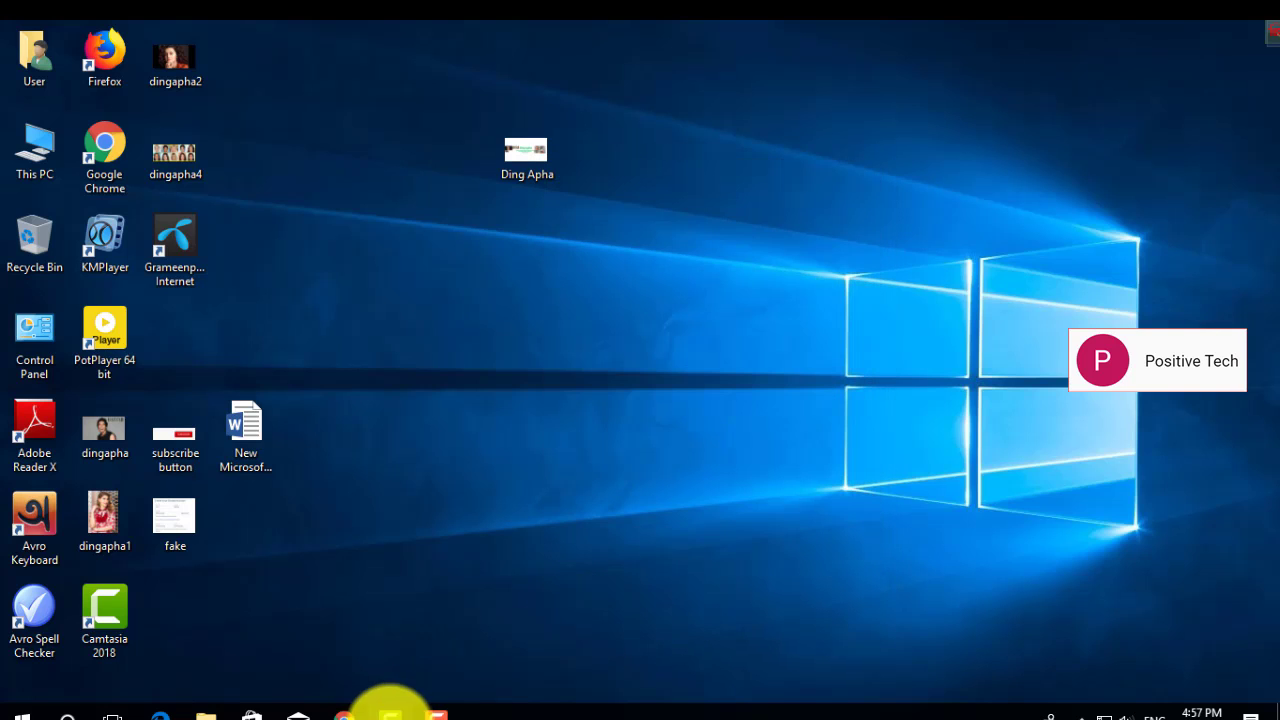
Step: Switch to Chrome and open the Branding settings of the ding apha YouTube channel's customization page
left_click(344, 712)
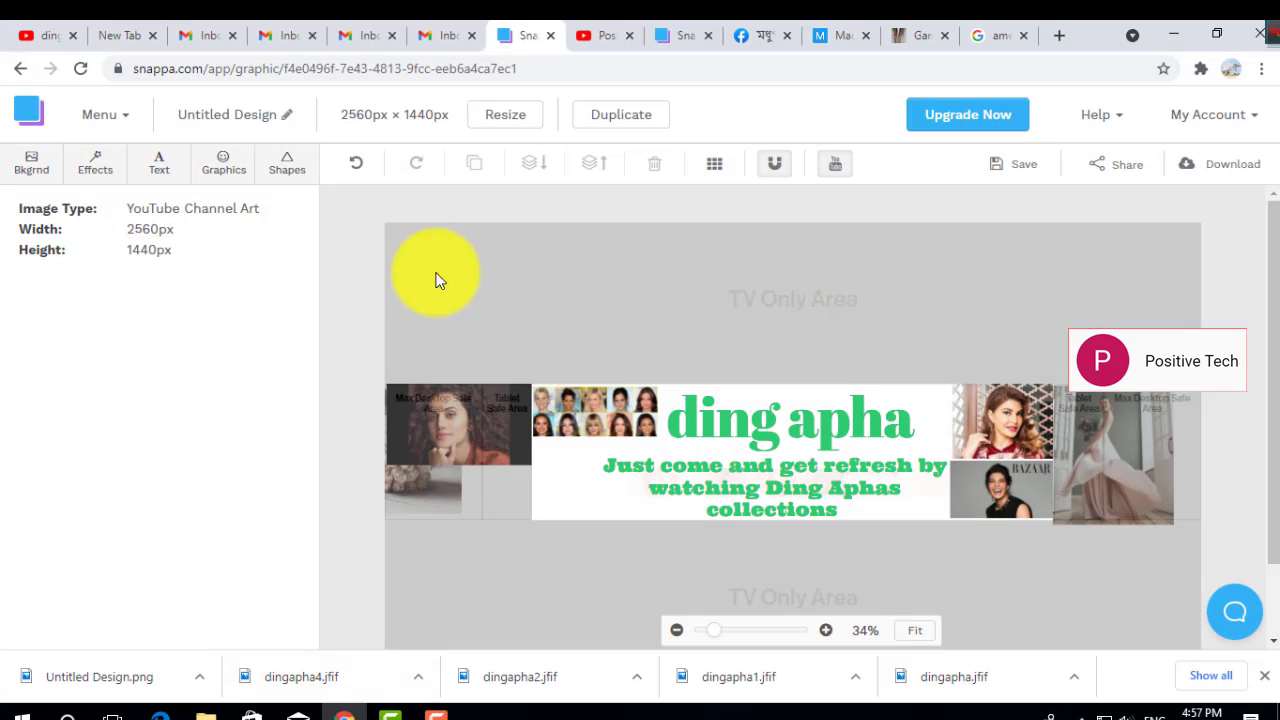
left_click(34, 38)
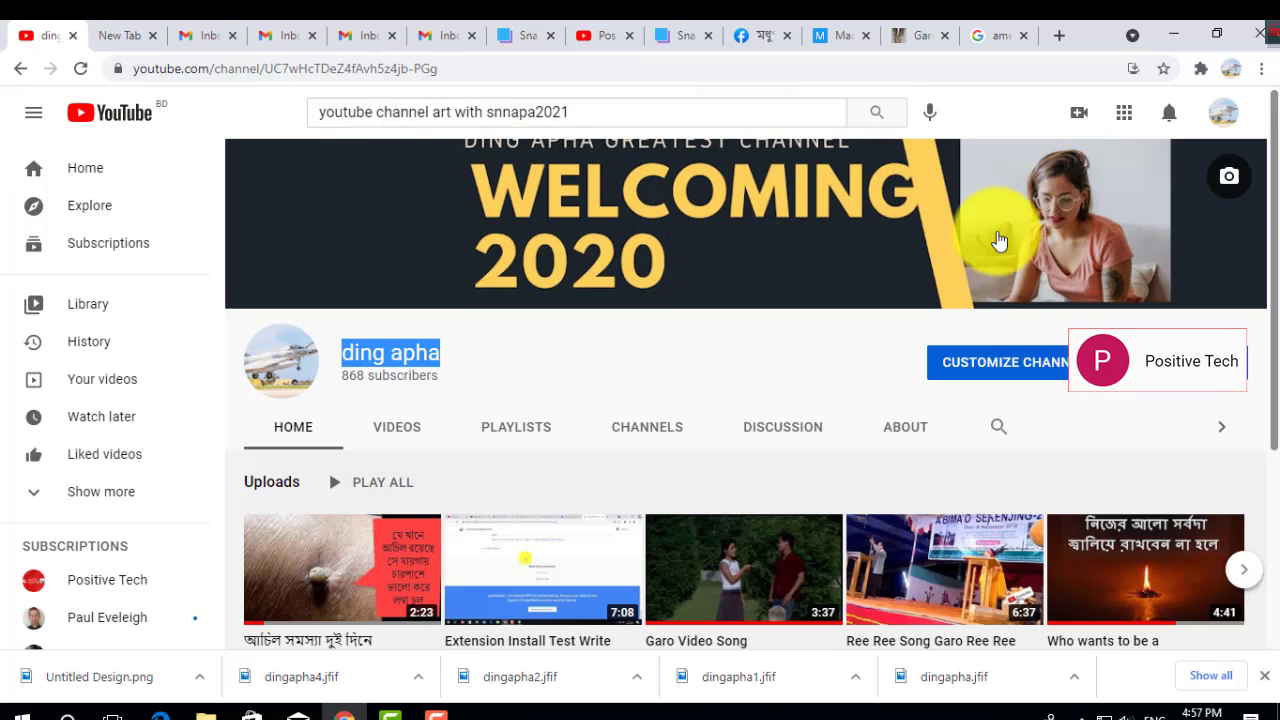
left_click(979, 366)
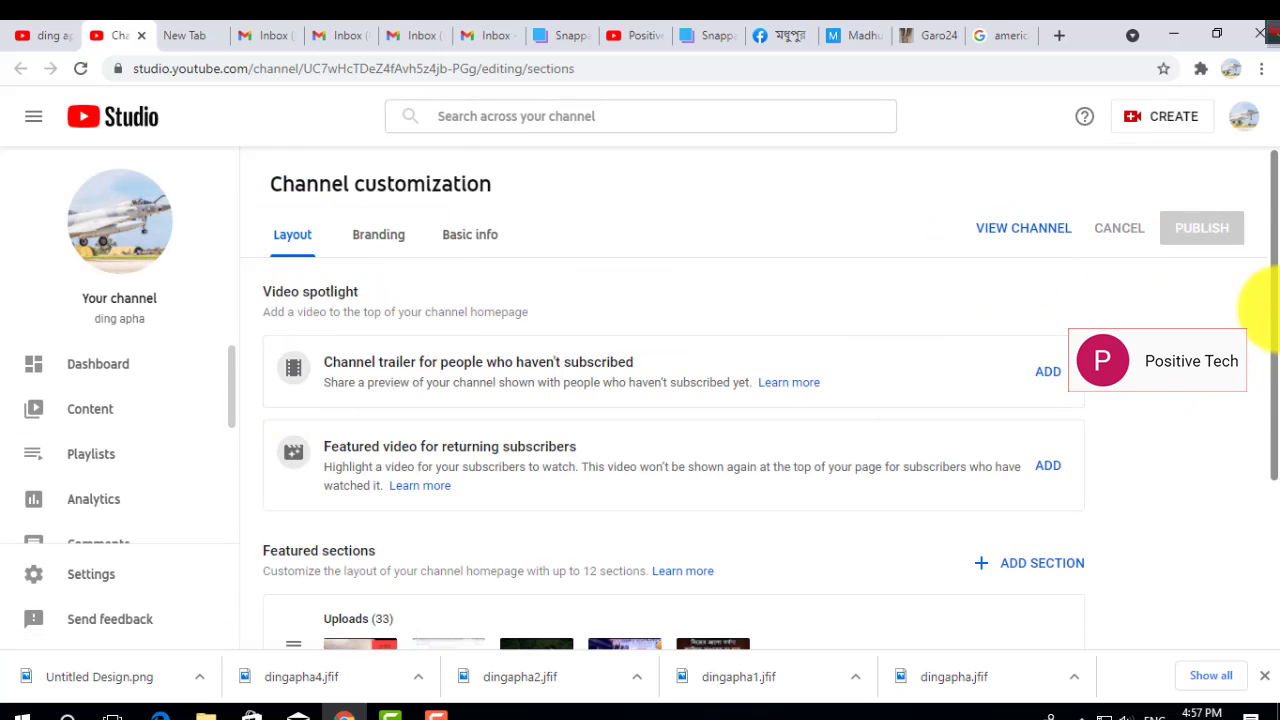
scroll(1257, 371, "down", 2)
scroll(1262, 318, "up", 1)
scroll(1266, 320, "up", 1)
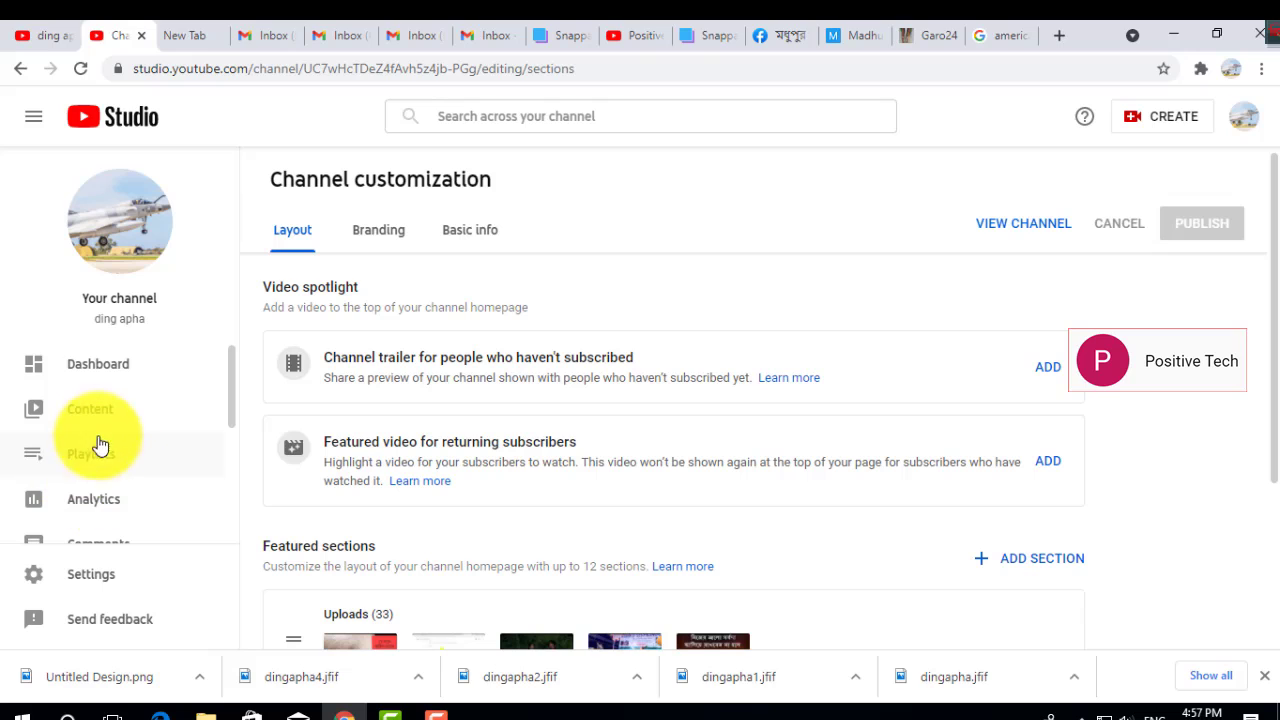
left_click(379, 244)
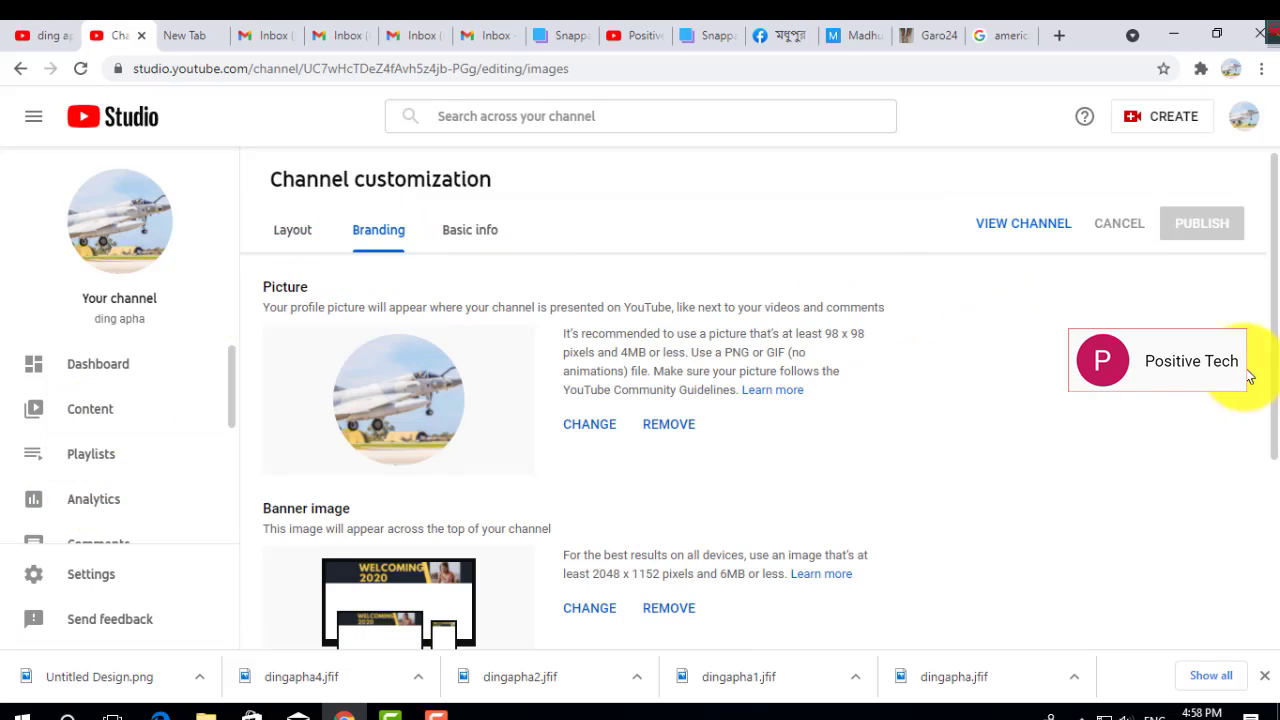
Step: Replace the channel's banner image with Ding Apha from the desktop, accept the default crop, and publish the change
scroll(1262, 400, "down", 1)
scroll(1262, 400, "down", 1)
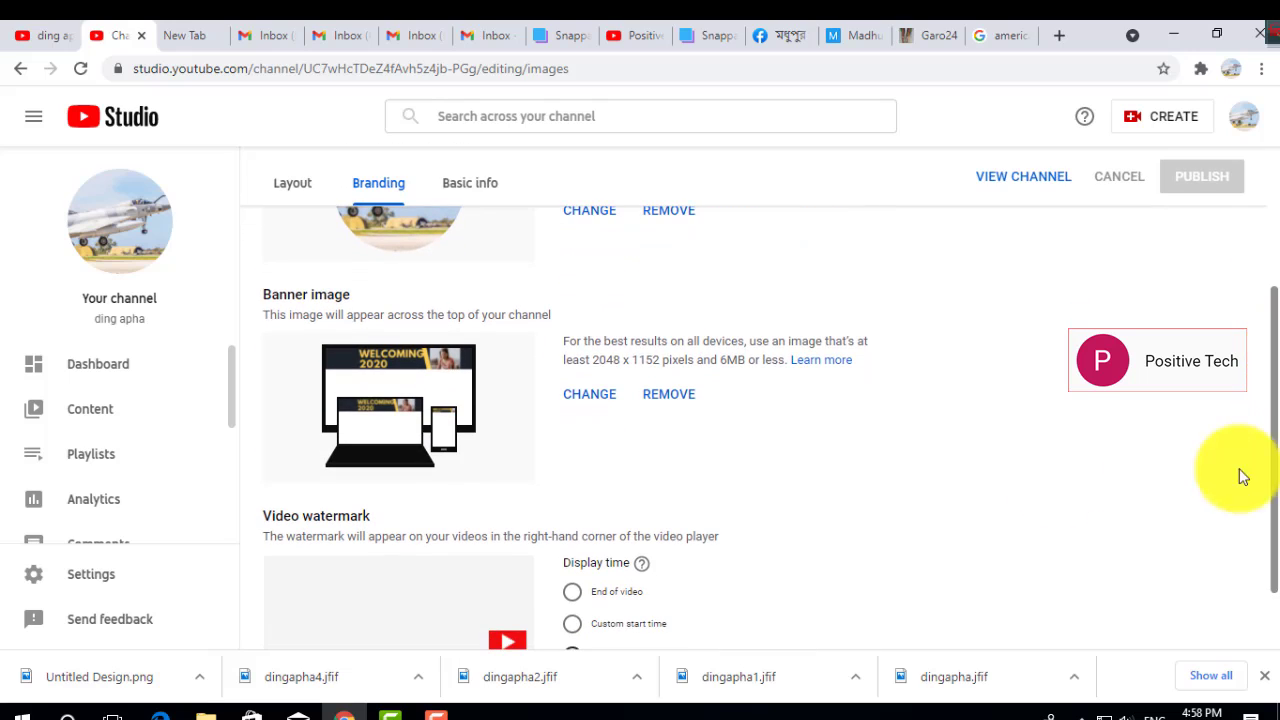
left_click(590, 400)
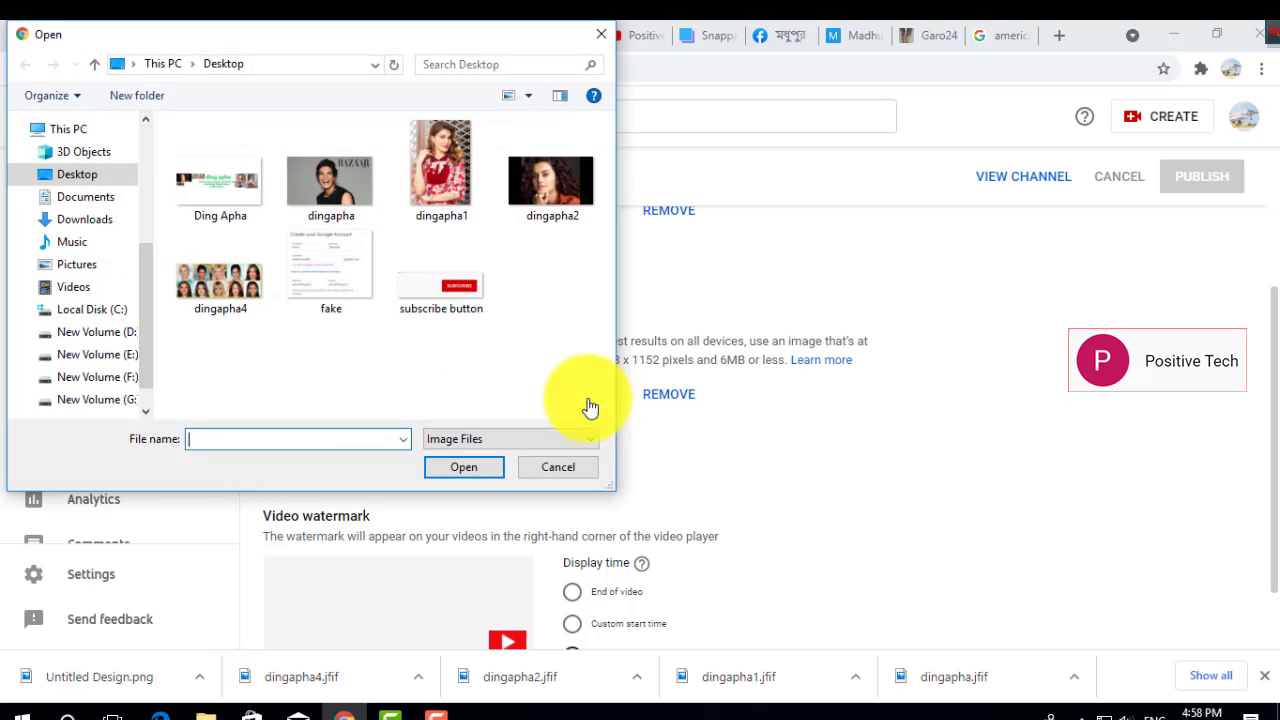
left_click(210, 178)
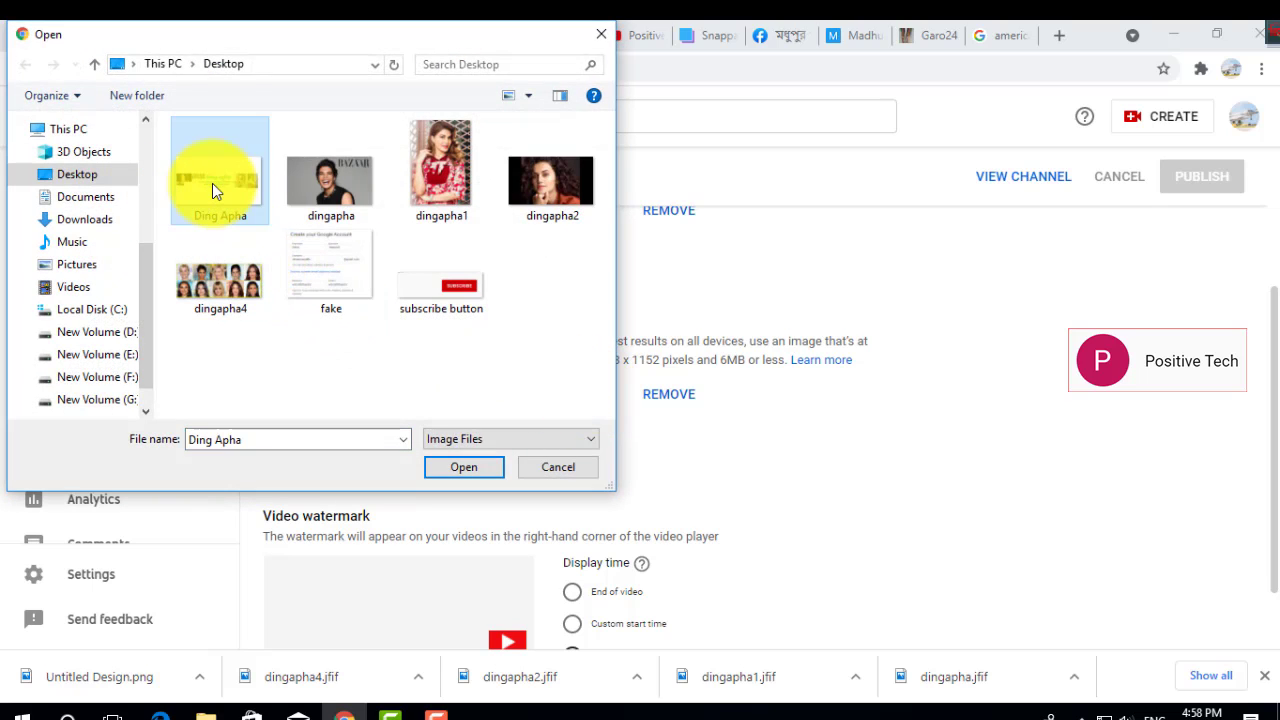
left_click(466, 468)
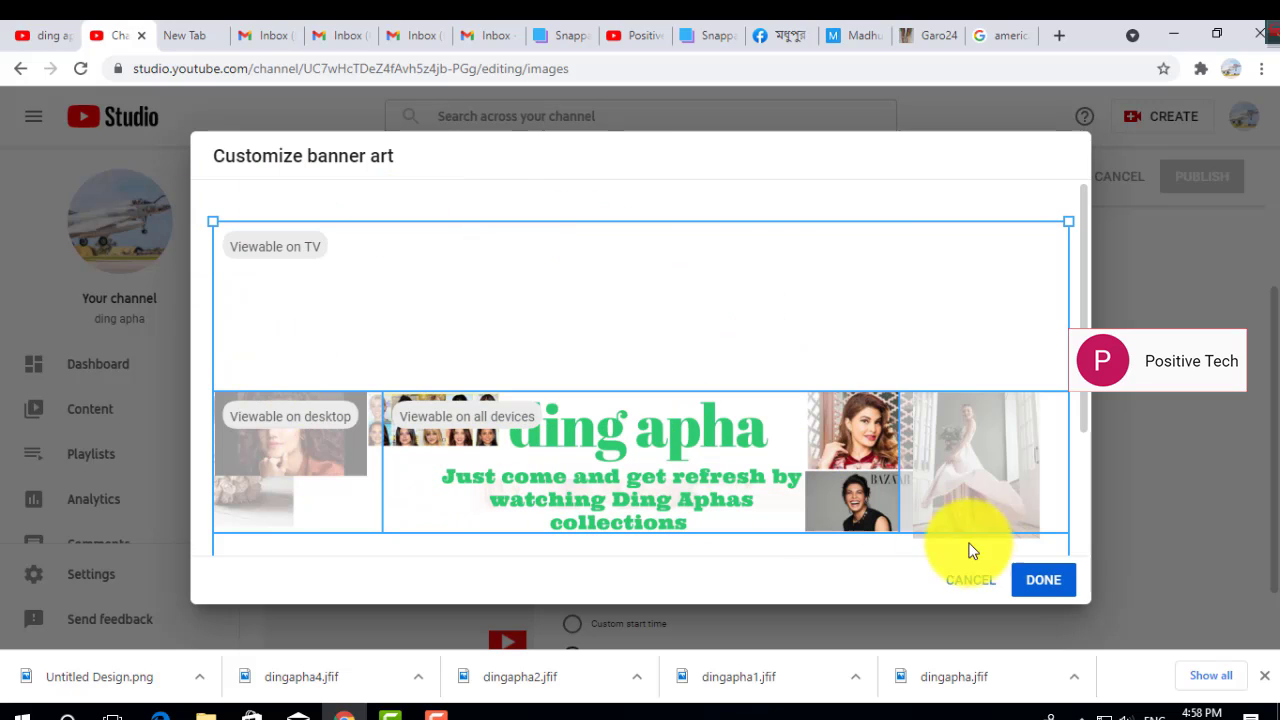
left_click(1045, 582)
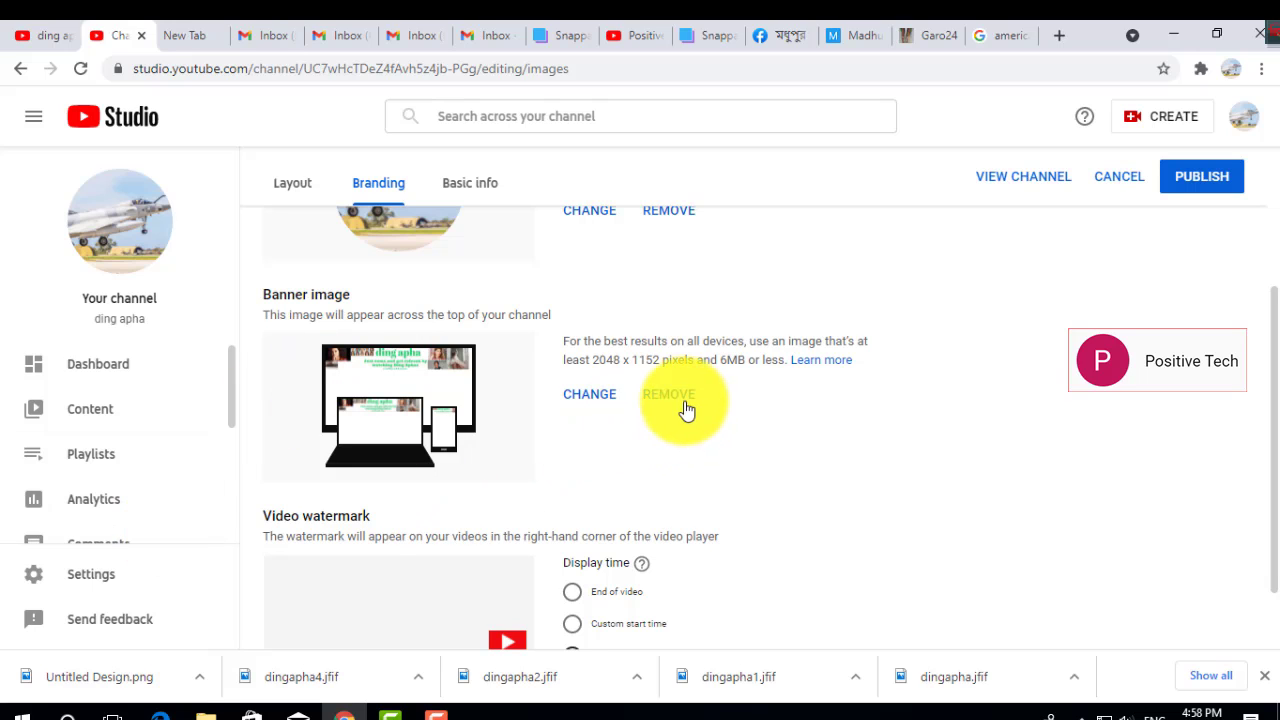
left_click_drag(1272, 430, 1270, 314)
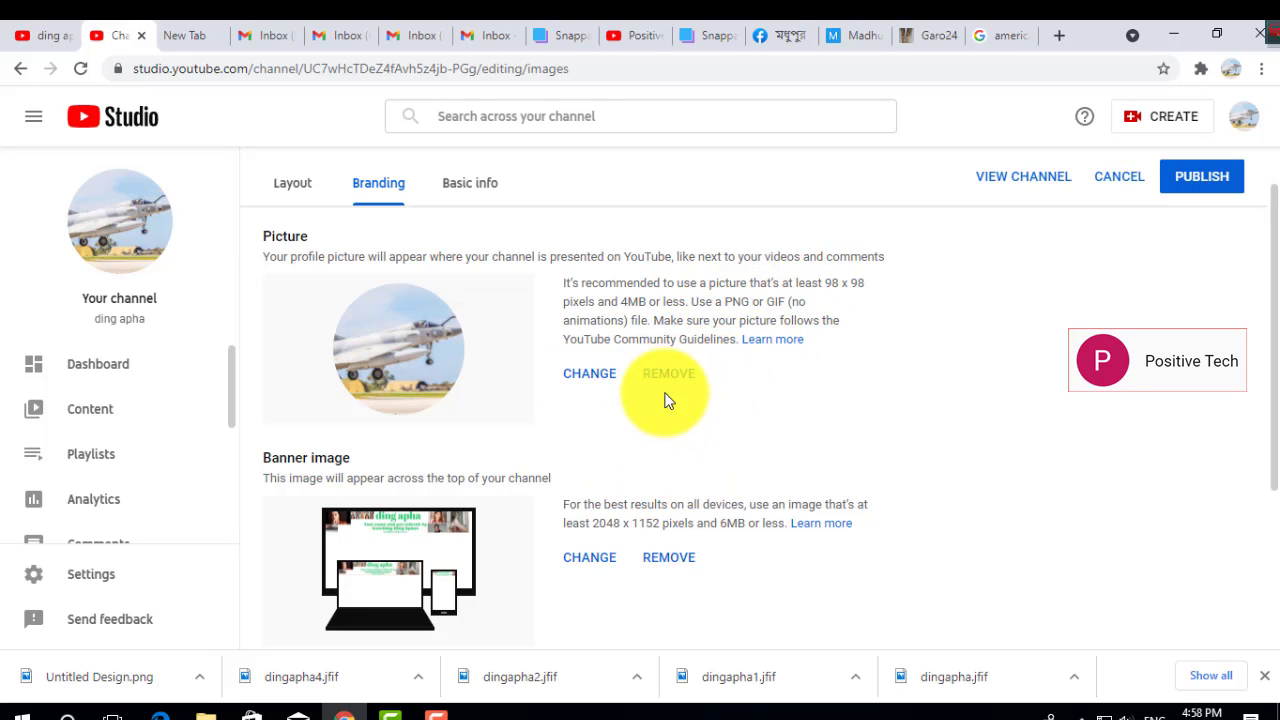
left_click(1200, 180)
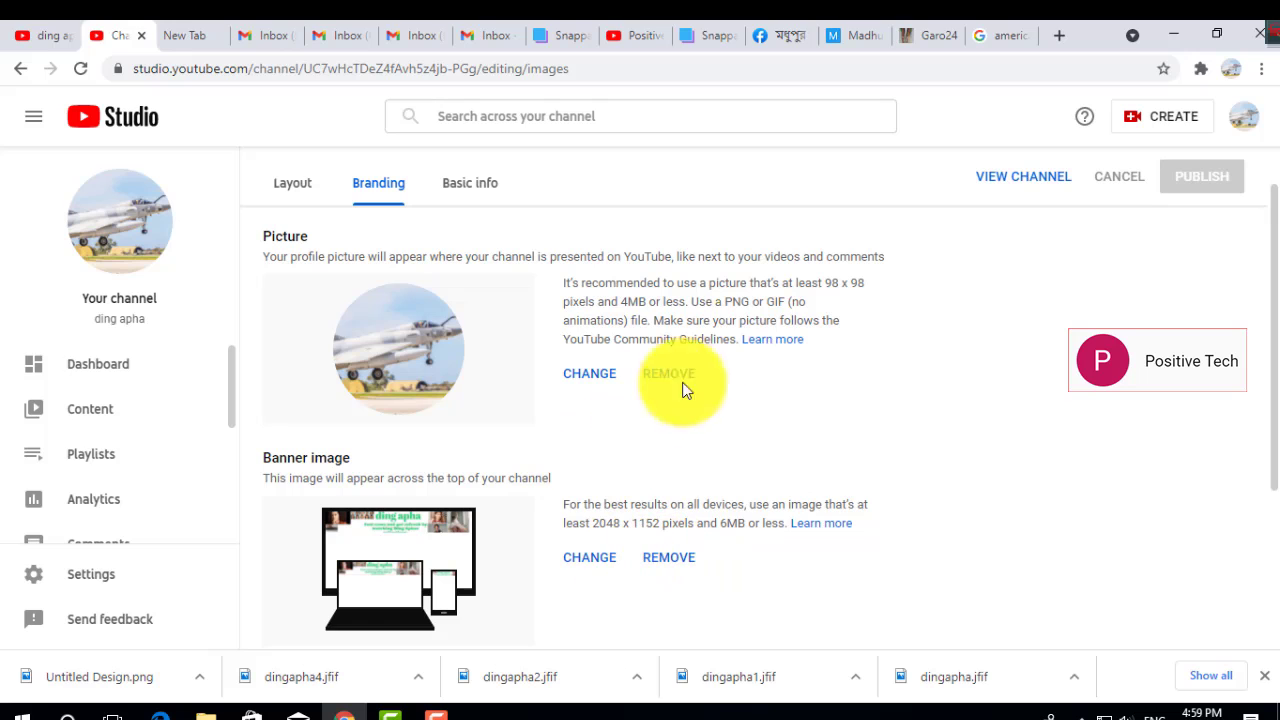
Step: Reload the ding apha channel page and check its banner
left_click(48, 39)
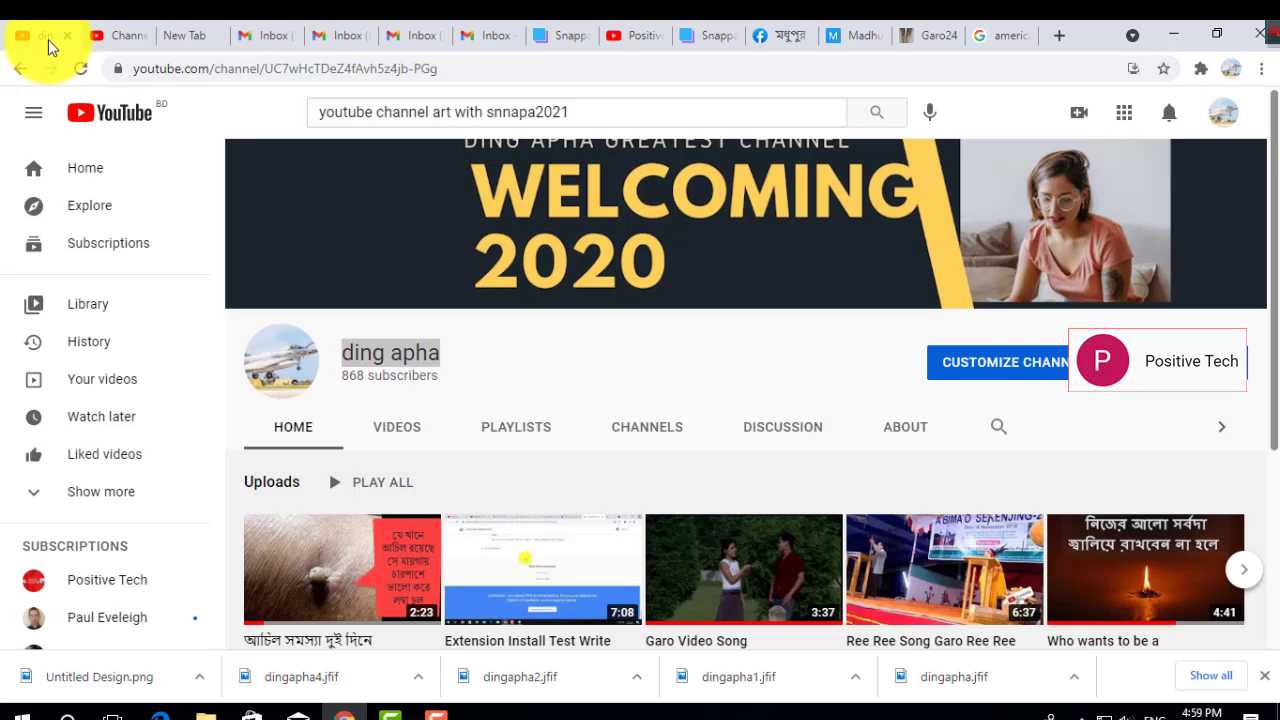
left_click(83, 76)
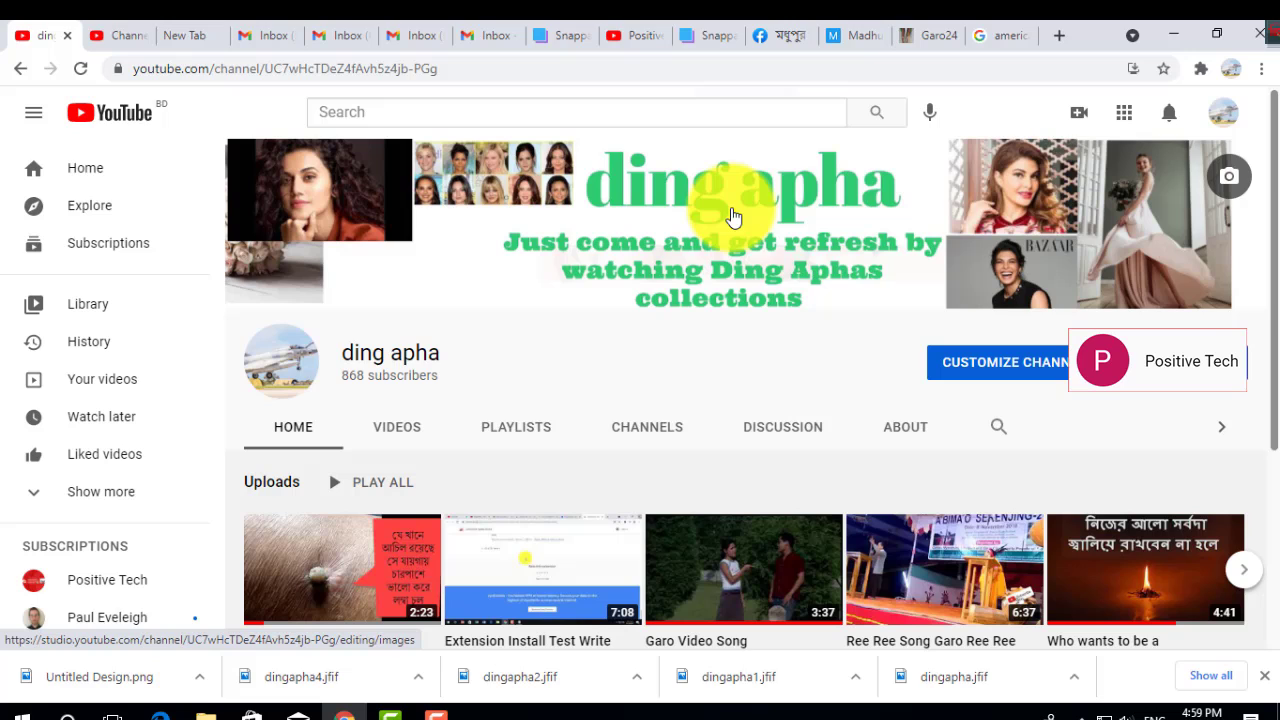
left_click_drag(1275, 214, 1266, 170)
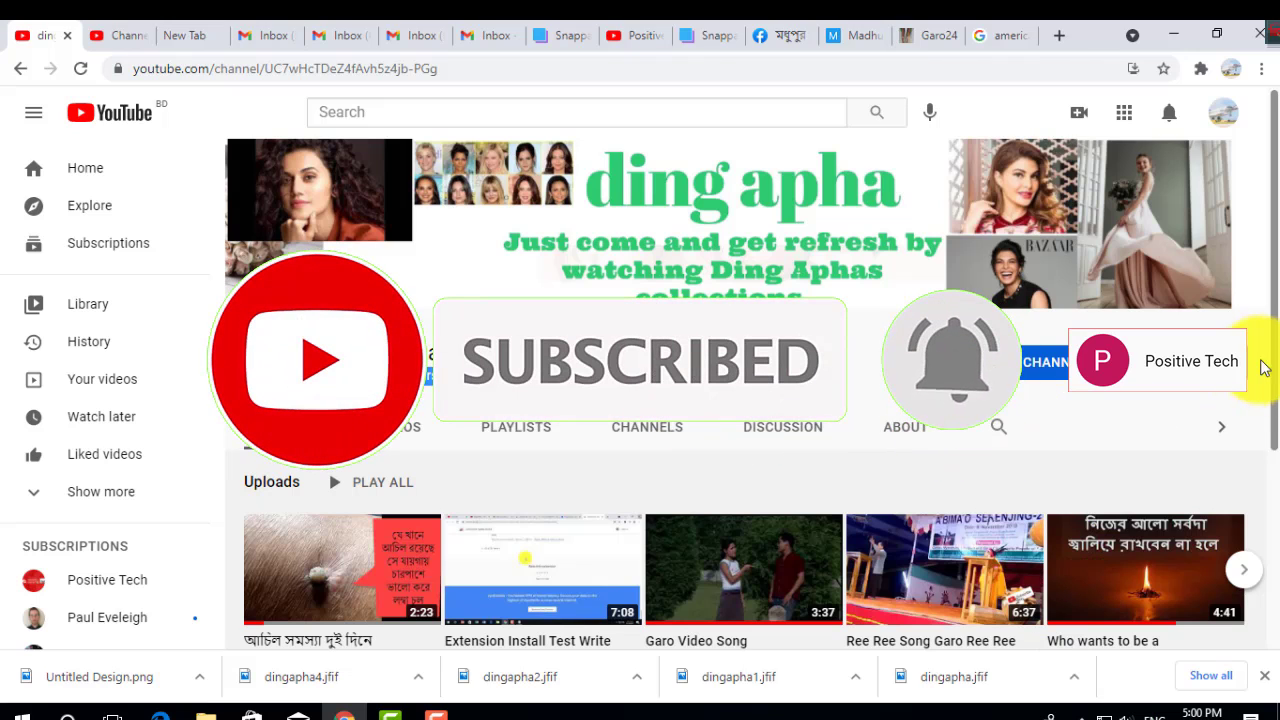
Step: Look through the channel's home page and its full list of uploaded videos
left_click_drag(1265, 368, 1268, 540)
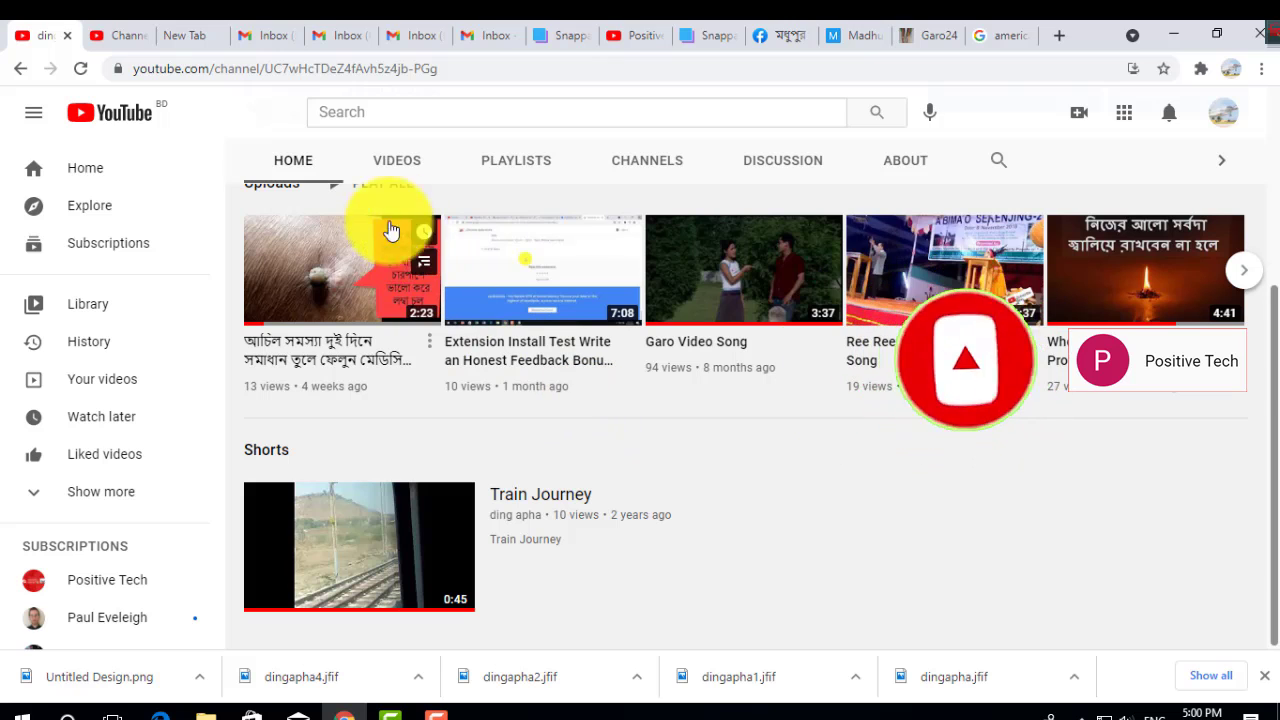
left_click(392, 163)
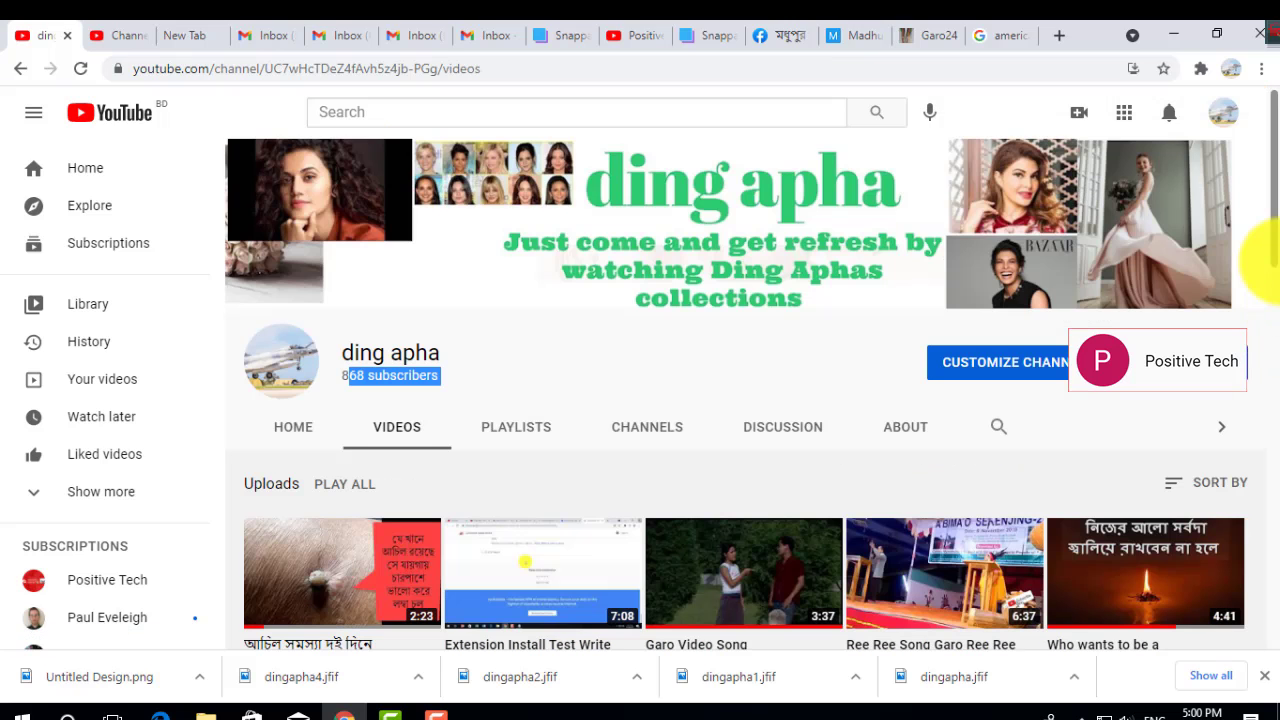
scroll(1265, 335, "down", 3)
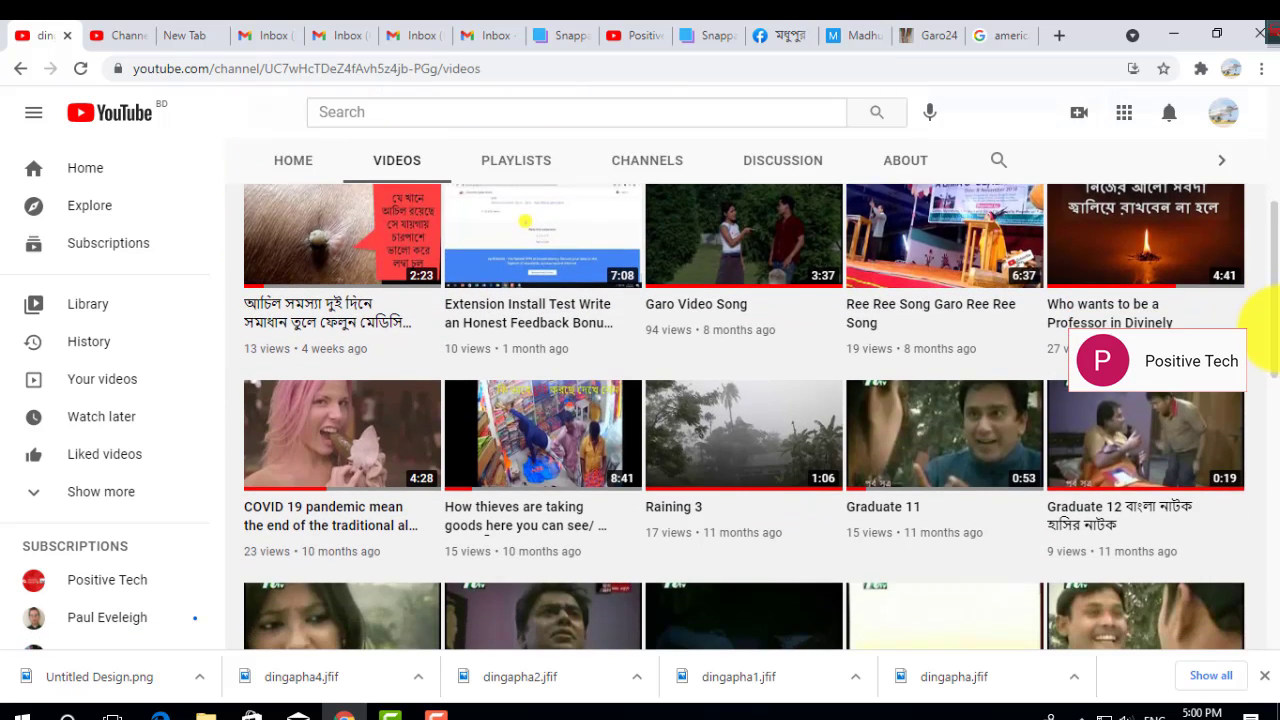
left_click_drag(1265, 335, 1265, 548)
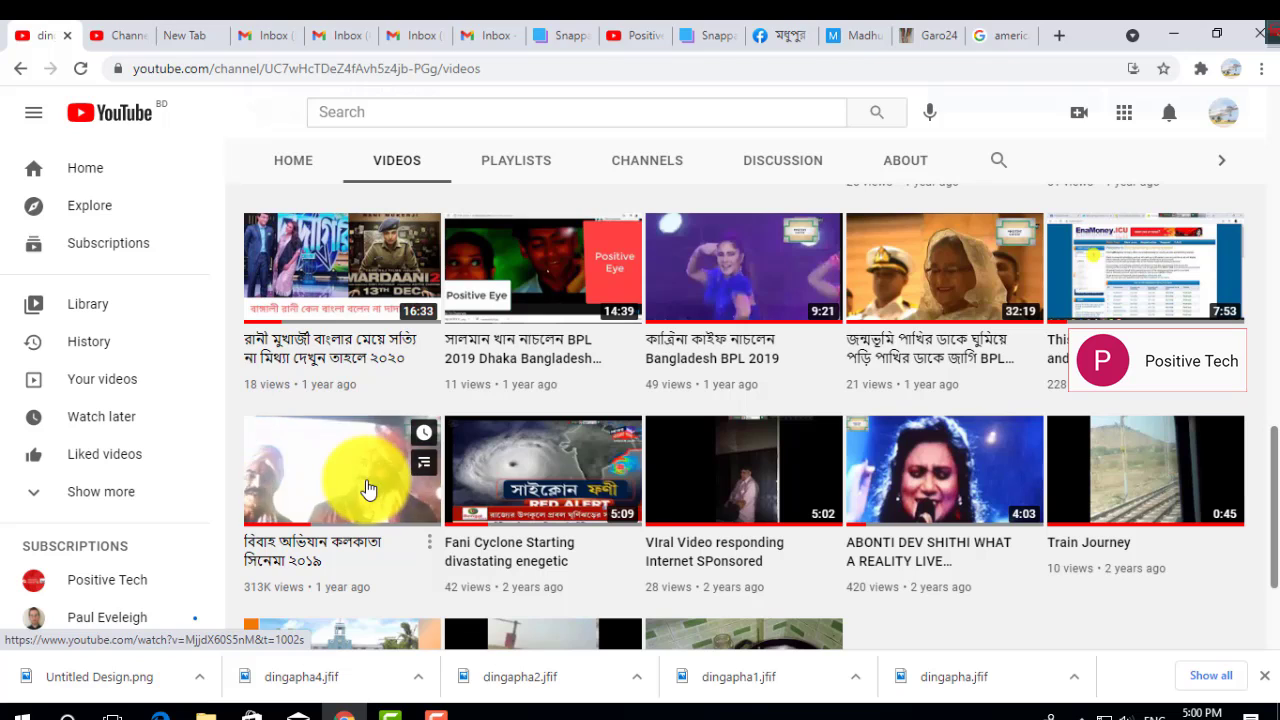
left_click(436, 712)
left_click(1261, 638)
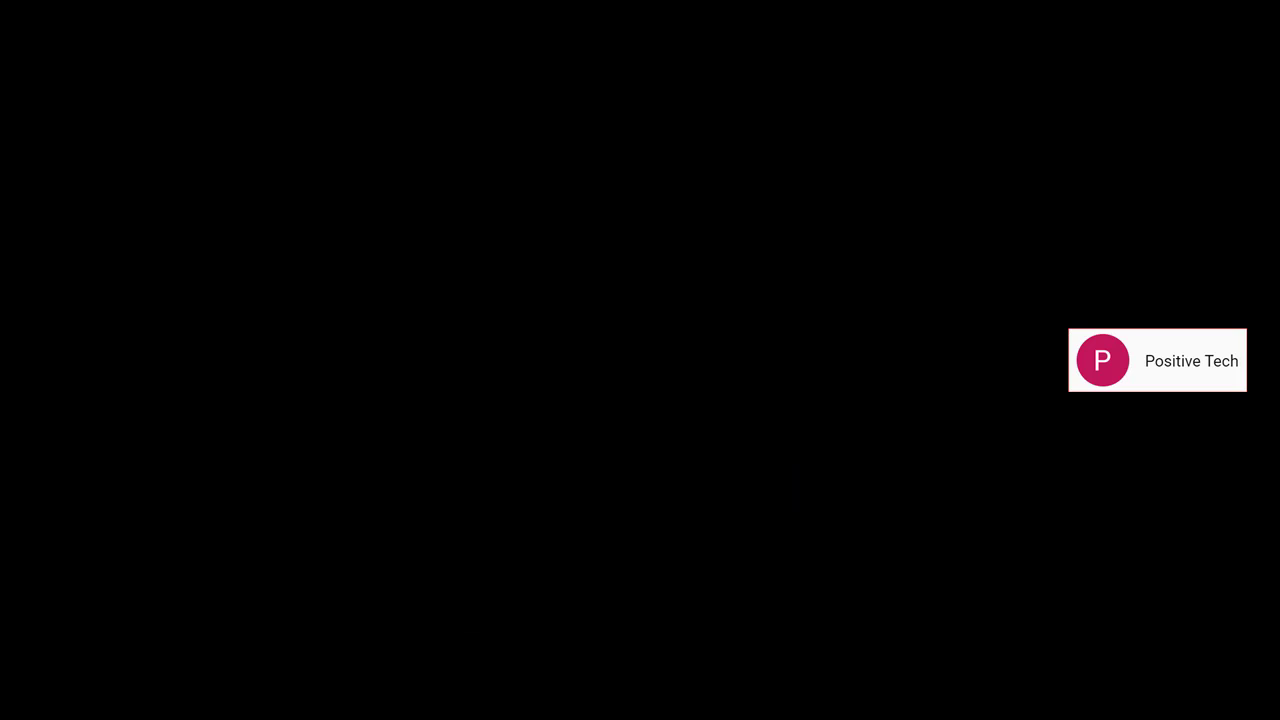